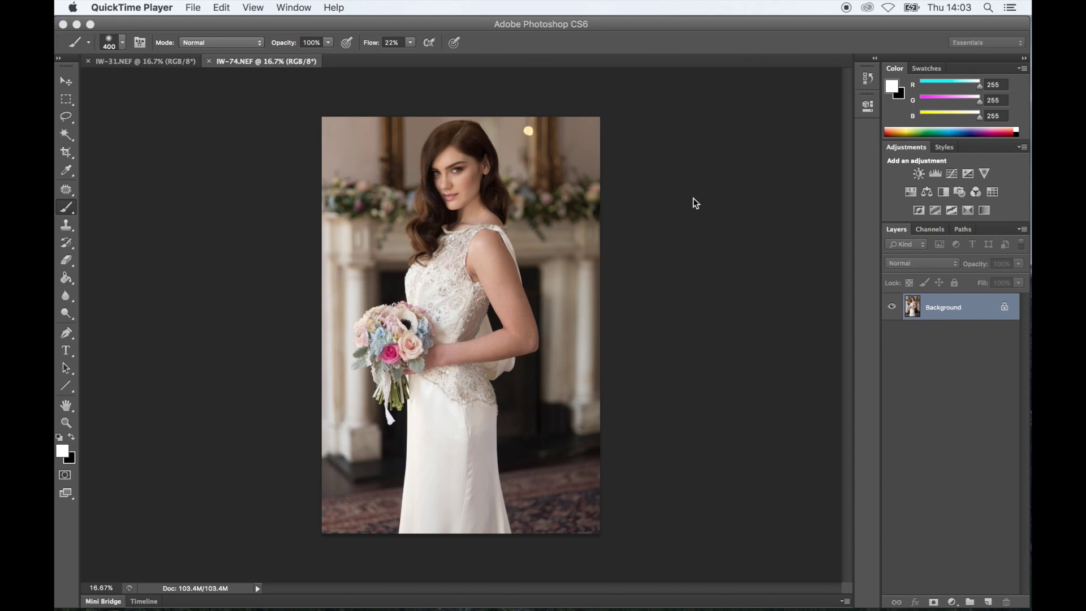
# View the IW-31.NEF photo for comparison and return to the IW-74.NEF photo.
pyautogui.click(162, 61)
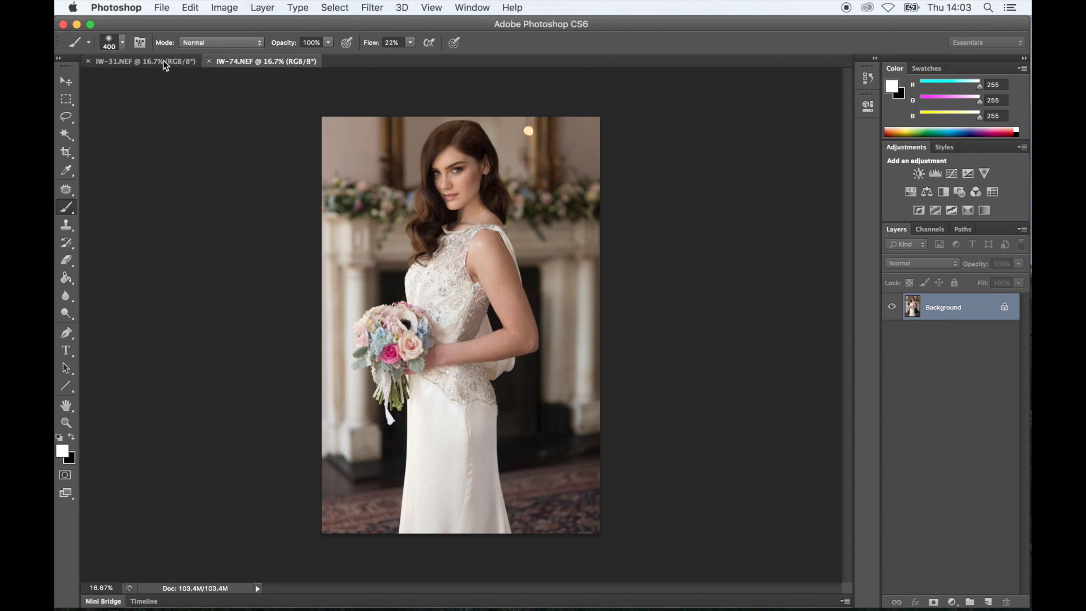
pyautogui.click(162, 60)
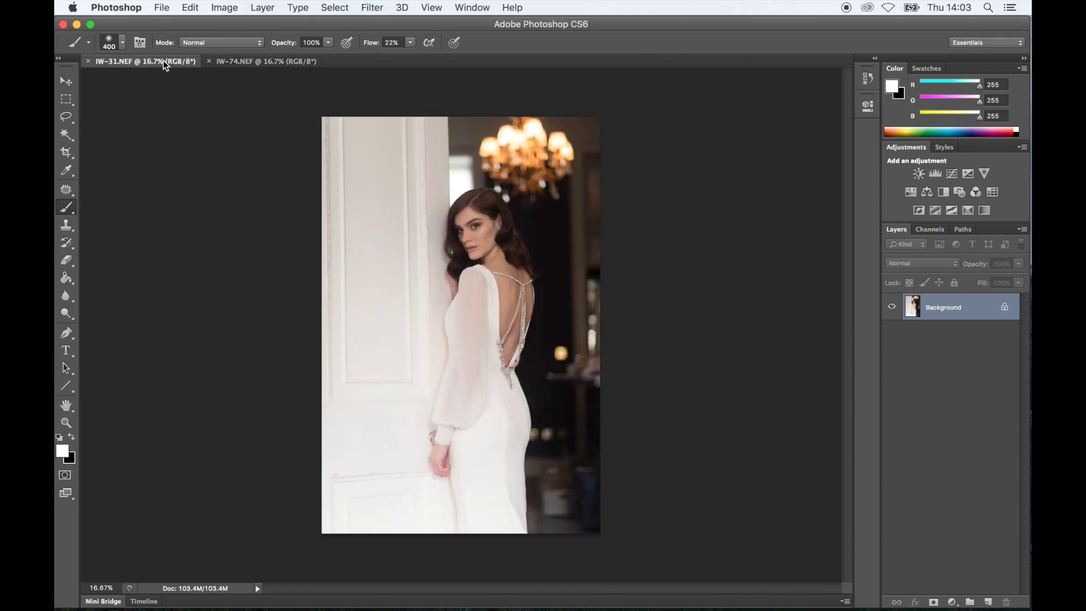
pyautogui.click(280, 64)
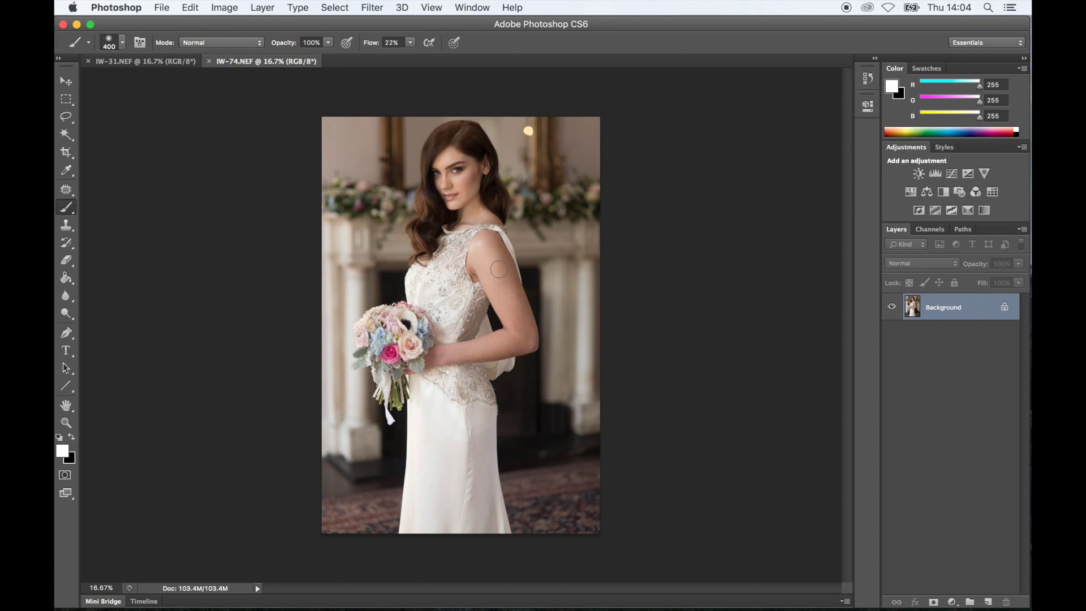
# Sample the skin tone from the bride's forehead as the painting colour and set the brush flow to 3%.
pyautogui.press('super+plus')
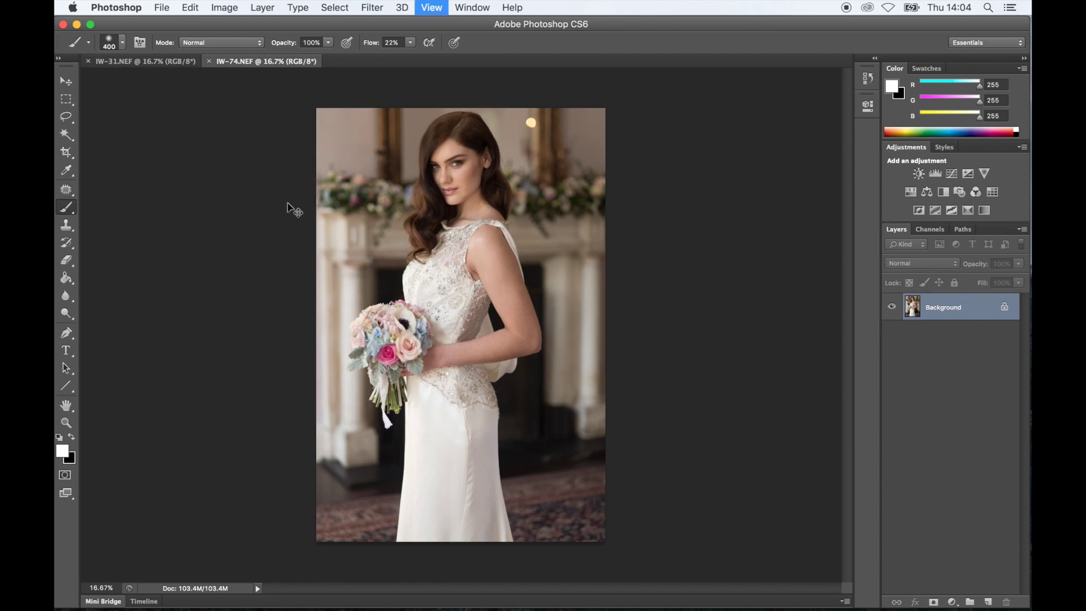
pyautogui.press('super+plus')
pyautogui.press('super+plus')
pyautogui.press('super+plus')
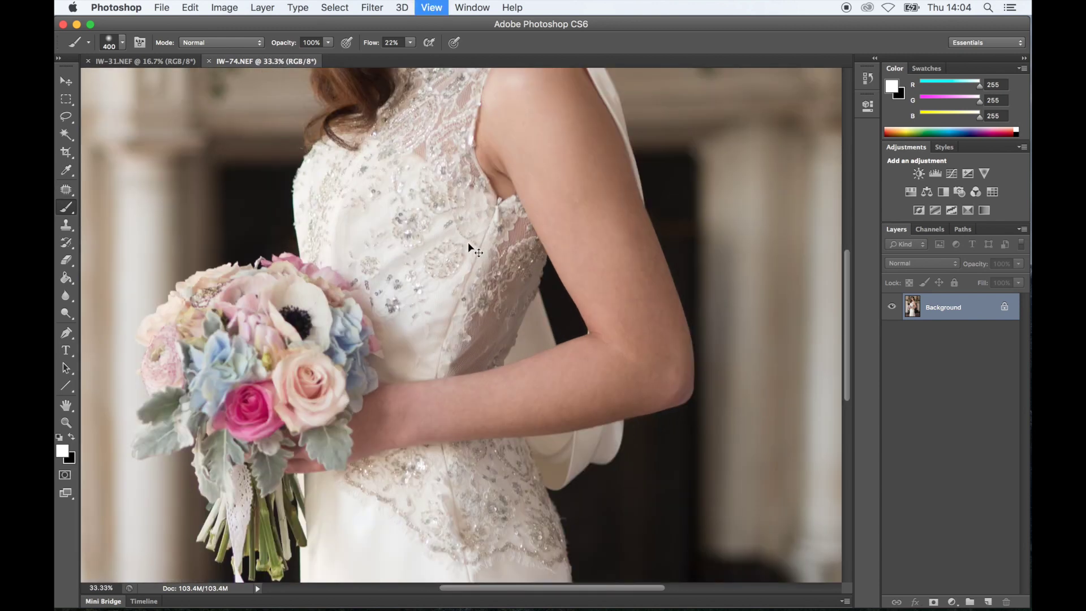
pyautogui.scroll(10, 467, 242)
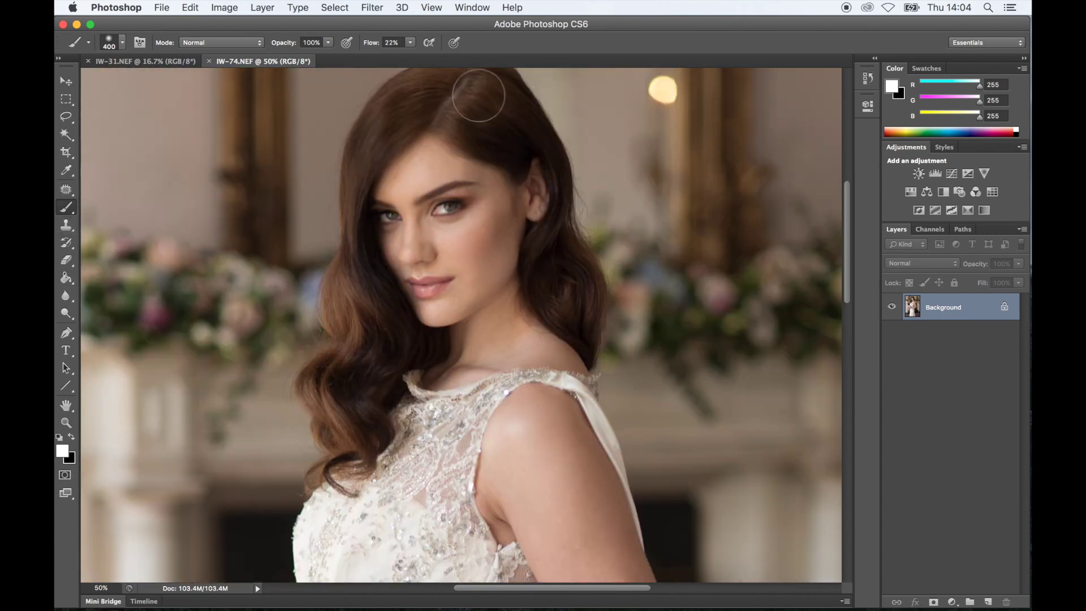
pyautogui.keyDown('alt'); pyautogui.click(433, 166); pyautogui.keyUp('alt')
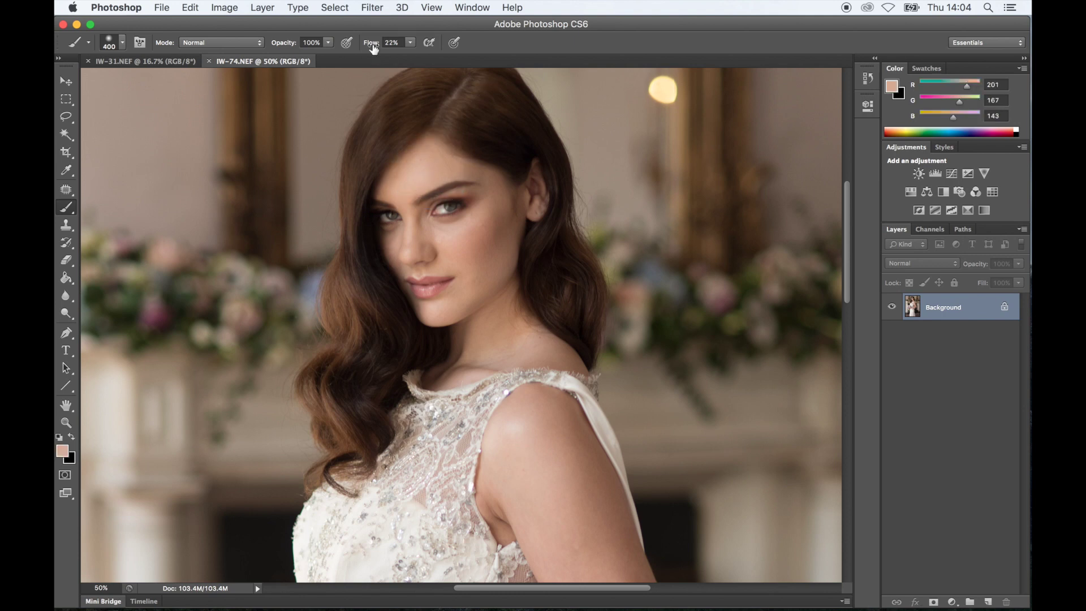
pyautogui.moveTo(372, 45); pyautogui.dragTo(349, 47)
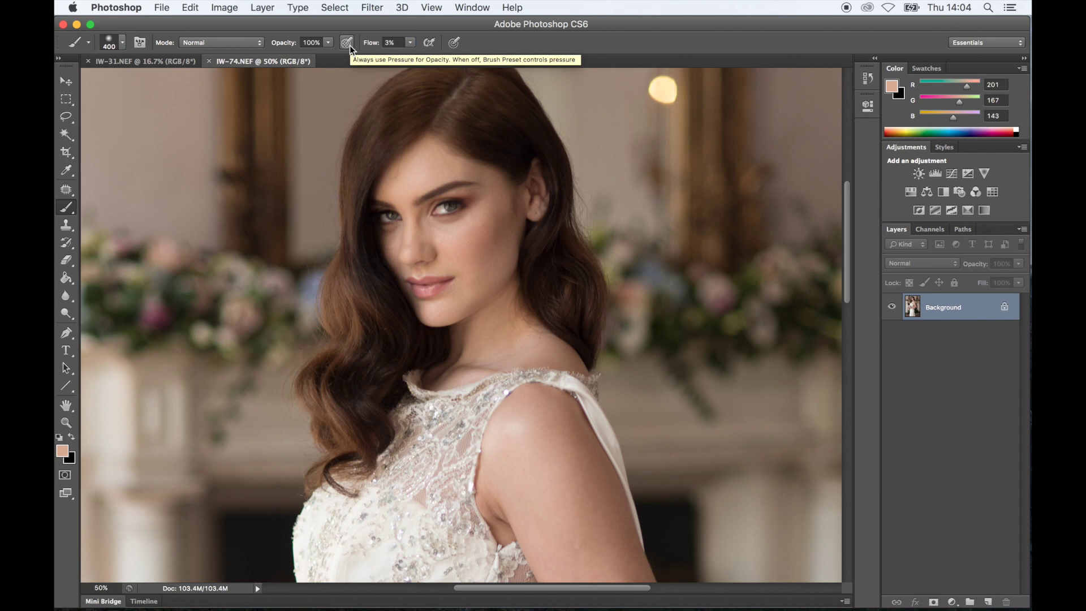
# Paint the sampled skin tone lightly over the bride's face with a 175 px brush.
pyautogui.press('[')
pyautogui.press('[')
pyautogui.press('[')
pyautogui.press('[')
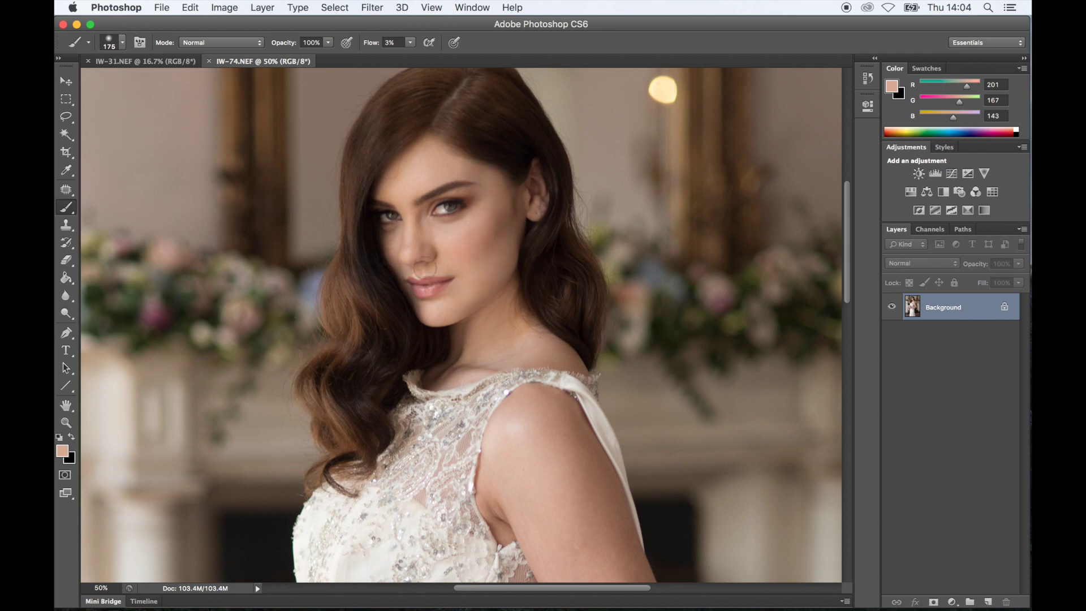
pyautogui.moveTo(412, 250); pyautogui.dragTo(409, 199)
# Even out the skin across the bride's neck and upper shoulder with a 300 px brush.
pyautogui.press(']')
pyautogui.press(']')
pyautogui.press(']')
pyautogui.moveTo(542, 356)
pyautogui.mouseDown()
pyautogui.moveTo(495, 334)
pyautogui.moveTo(461, 379)
pyautogui.moveTo(503, 336)
pyautogui.moveTo(481, 362)
pyautogui.mouseUp()
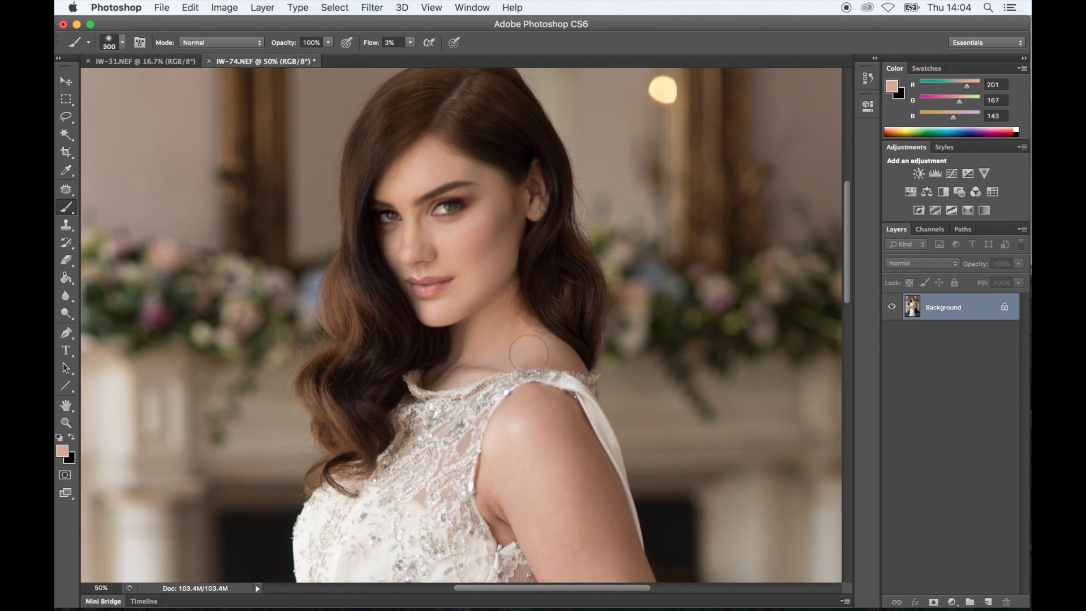
# Smooth the skin tone along the bride's forearm and upper arm, finishing with a 400 px brush.
pyautogui.press('super+0')
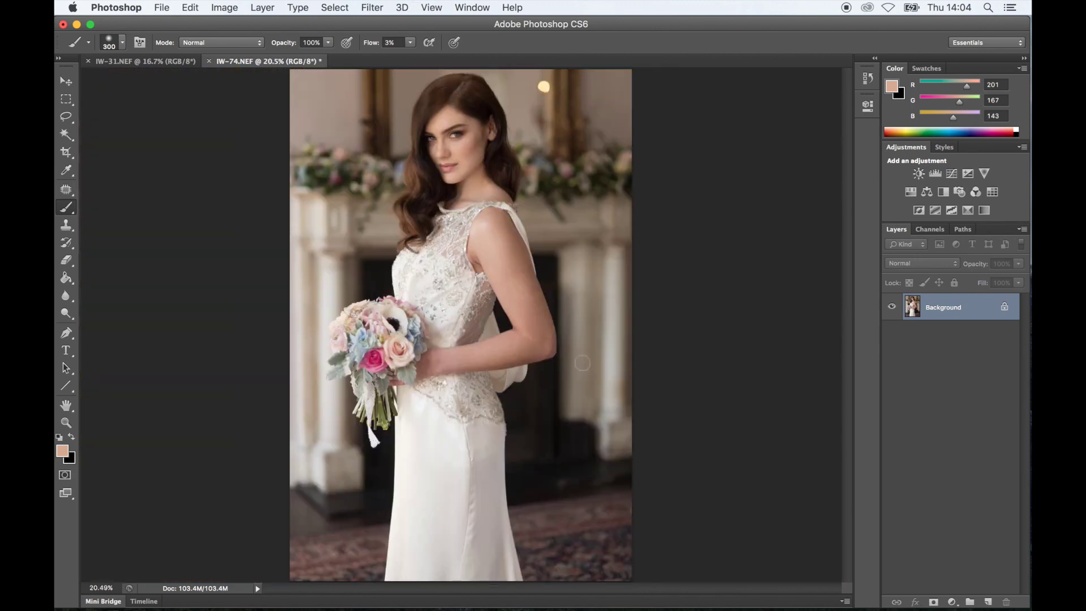
pyautogui.press(']')
pyautogui.press(']')
pyautogui.press(']')
pyautogui.moveTo(443, 358)
pyautogui.mouseDown()
pyautogui.moveTo(517, 346)
pyautogui.moveTo(498, 347)
pyautogui.mouseUp()
pyautogui.press('[')
pyautogui.press('[')
pyautogui.moveTo(509, 258)
pyautogui.mouseDown()
pyautogui.moveTo(498, 227)
pyautogui.moveTo(523, 286)
pyautogui.mouseUp()
pyautogui.moveTo(513, 347)
pyautogui.mouseDown()
pyautogui.moveTo(472, 361)
pyautogui.moveTo(526, 338)
pyautogui.moveTo(518, 283)
pyautogui.moveTo(505, 278)
pyautogui.mouseUp()
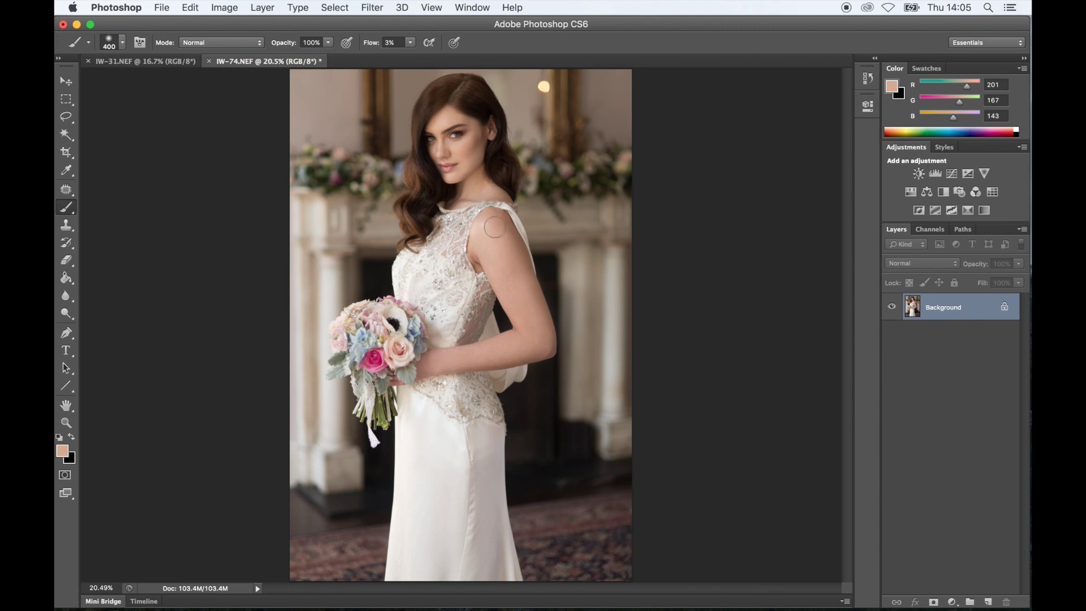
# Open the Liquify filter and push the long curls beside the bride's face outward with a brush size of 600.
pyautogui.click(66, 191)
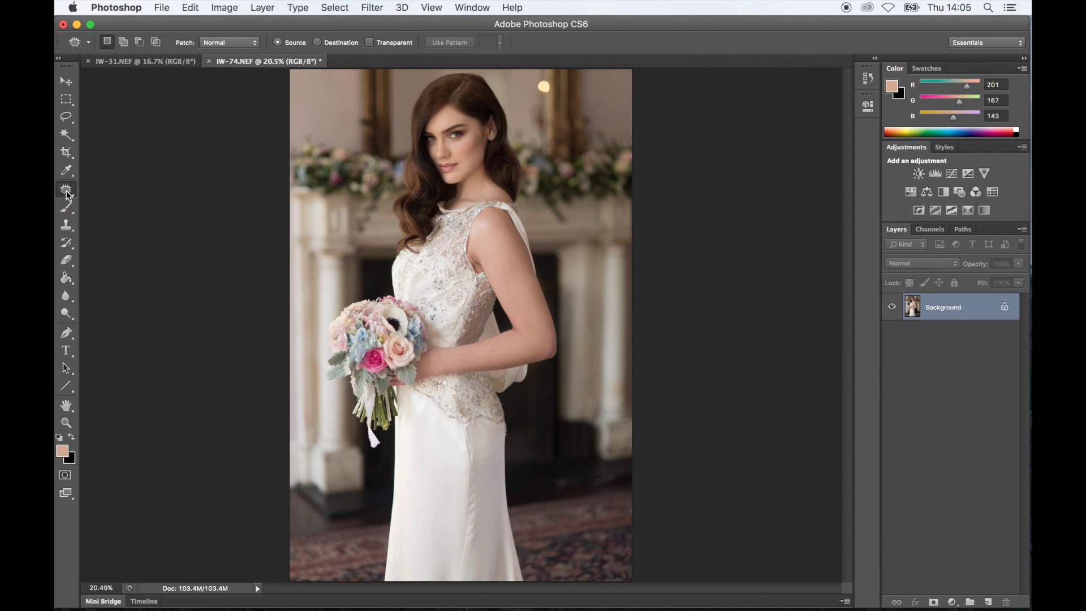
pyautogui.click(372, 7)
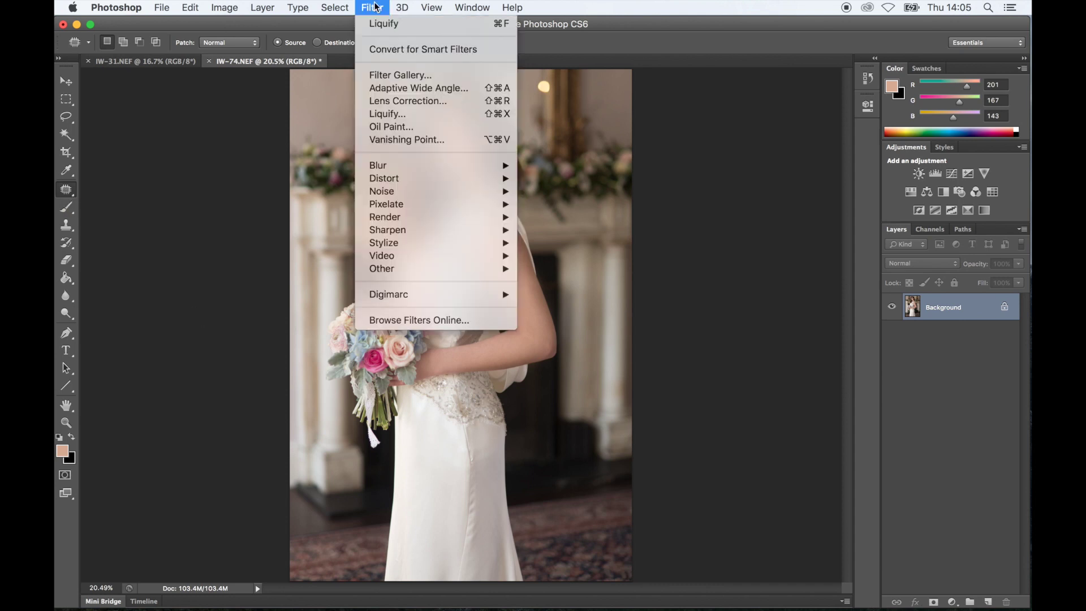
pyautogui.click(424, 114)
pyautogui.press('super+plus')
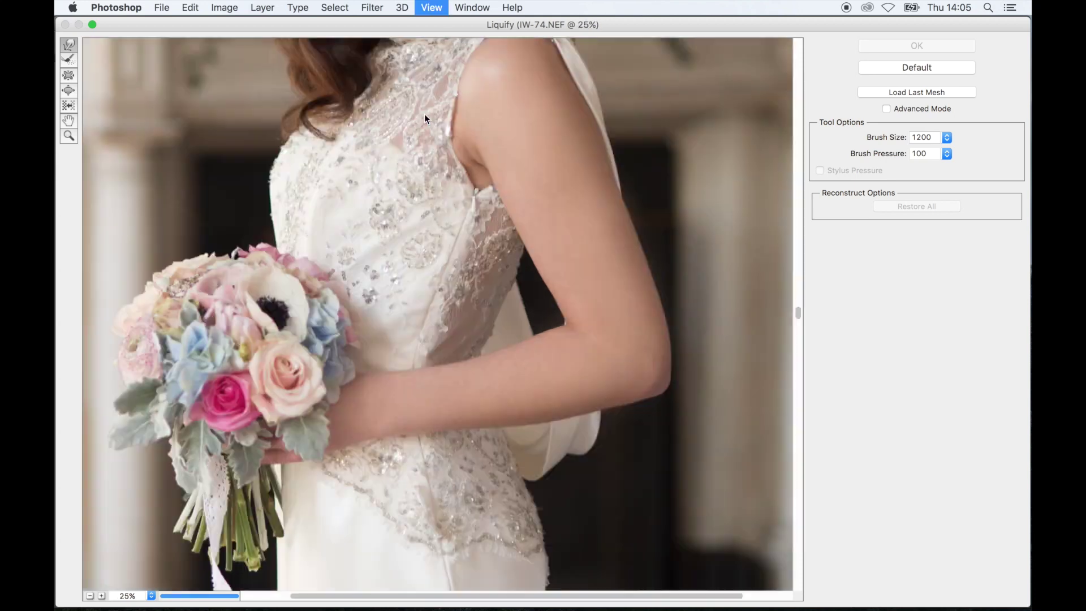
pyautogui.scroll(5, 425, 122)
pyautogui.press('[')
pyautogui.press('[')
pyautogui.press('[')
pyautogui.press('[')
pyautogui.press('[')
pyautogui.press('[')
pyautogui.press('[')
pyautogui.press('[')
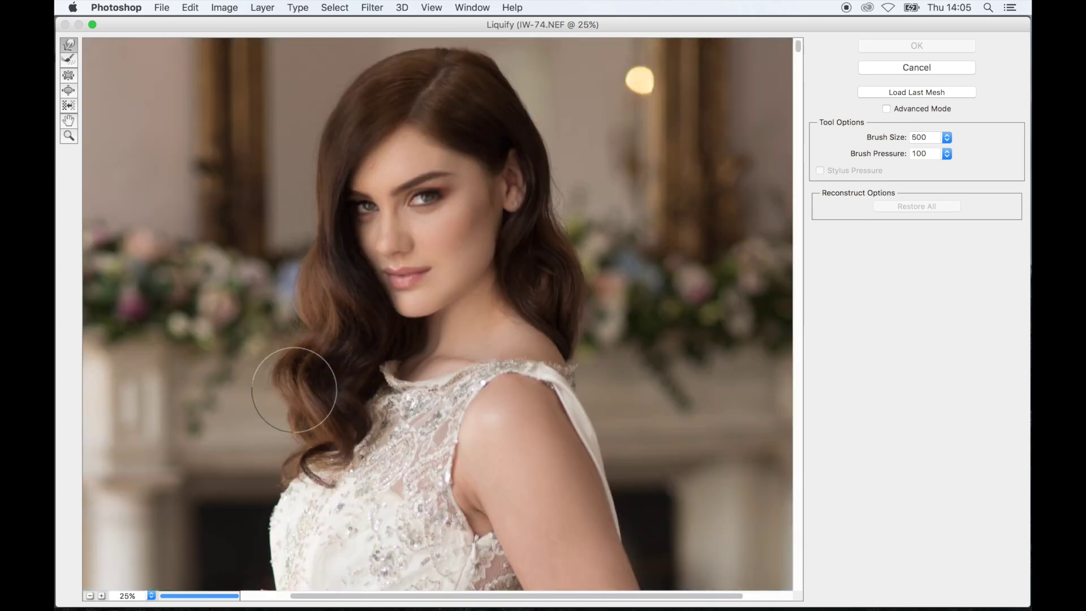
pyautogui.moveTo(294, 375); pyautogui.dragTo(296, 373)
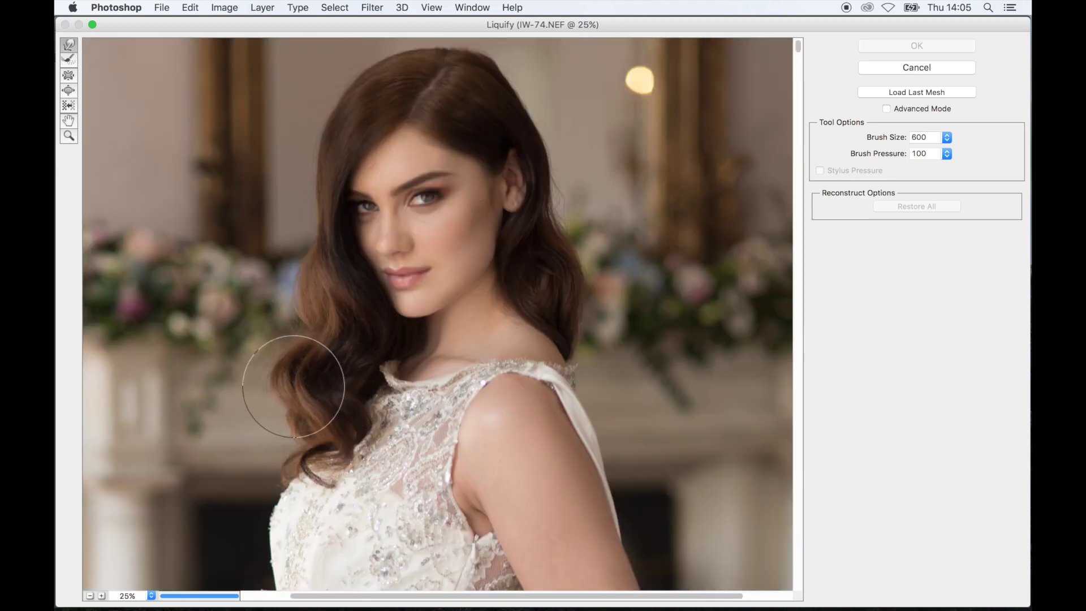
pyautogui.press(']')
pyautogui.press(']')
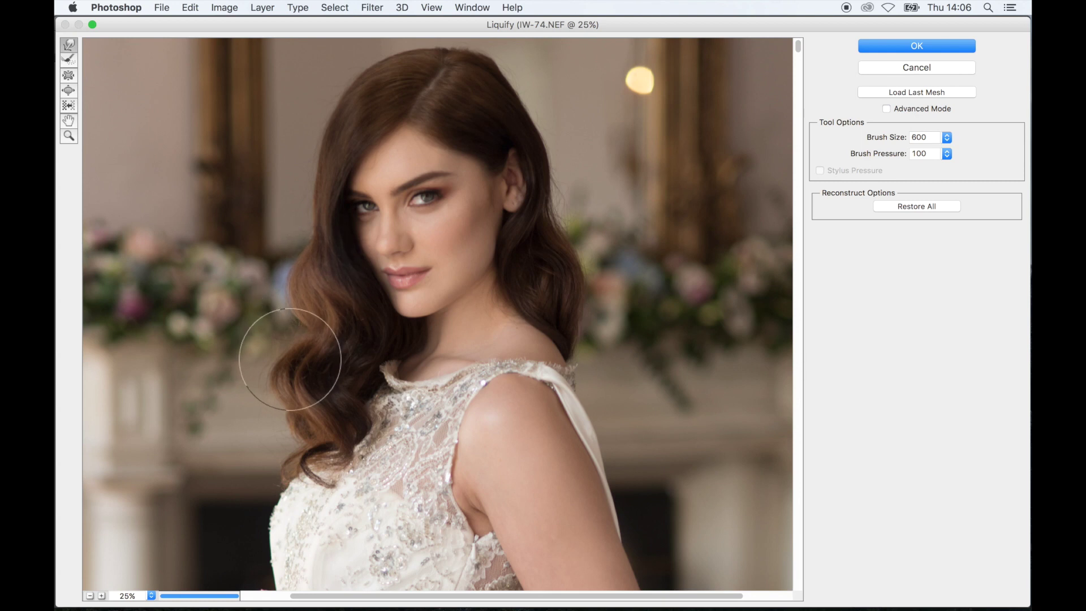
# Add volume to the hair behind the shoulder with a brush size of 800 and refine the hair outline with smaller brushes down to 125.
pyautogui.press(']')
pyautogui.press(']')
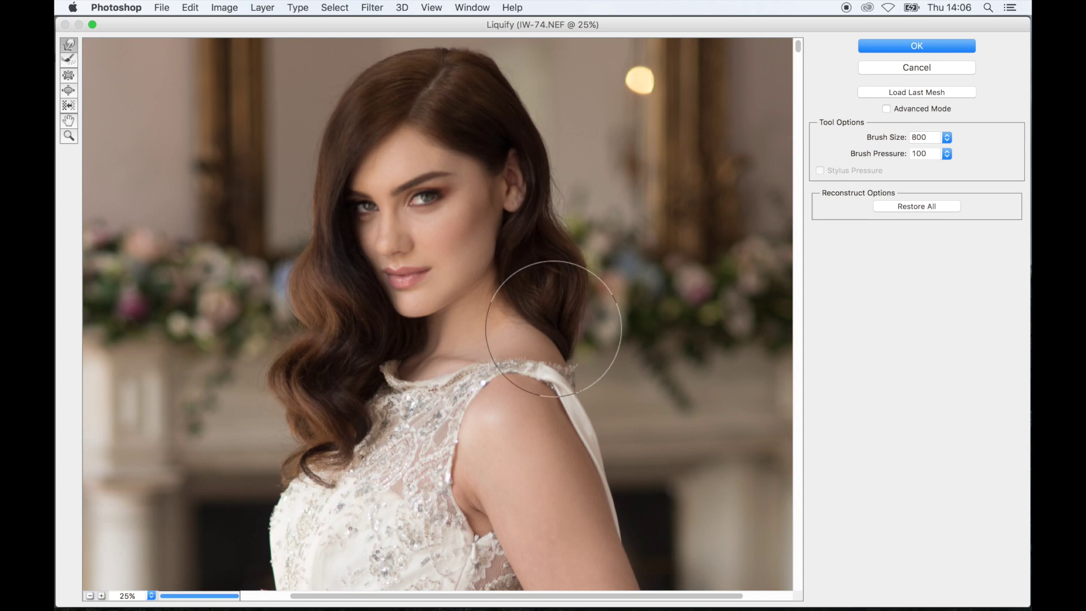
pyautogui.press('[')
pyautogui.press('[')
pyautogui.press('[')
pyautogui.press('[')
pyautogui.press('[')
pyautogui.press('[')
pyautogui.press('[')
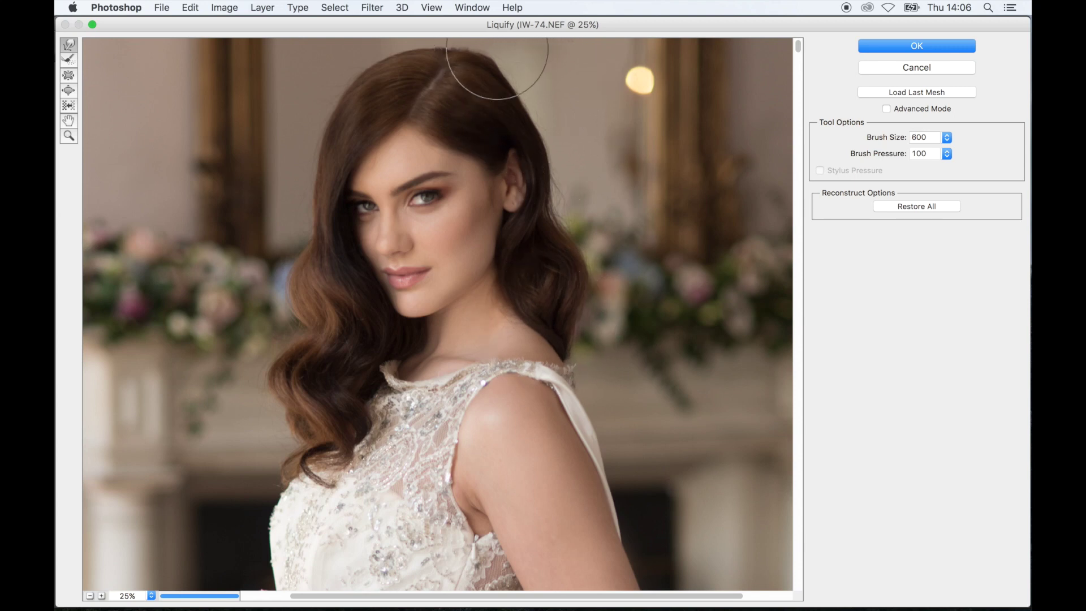
pyautogui.press('[')
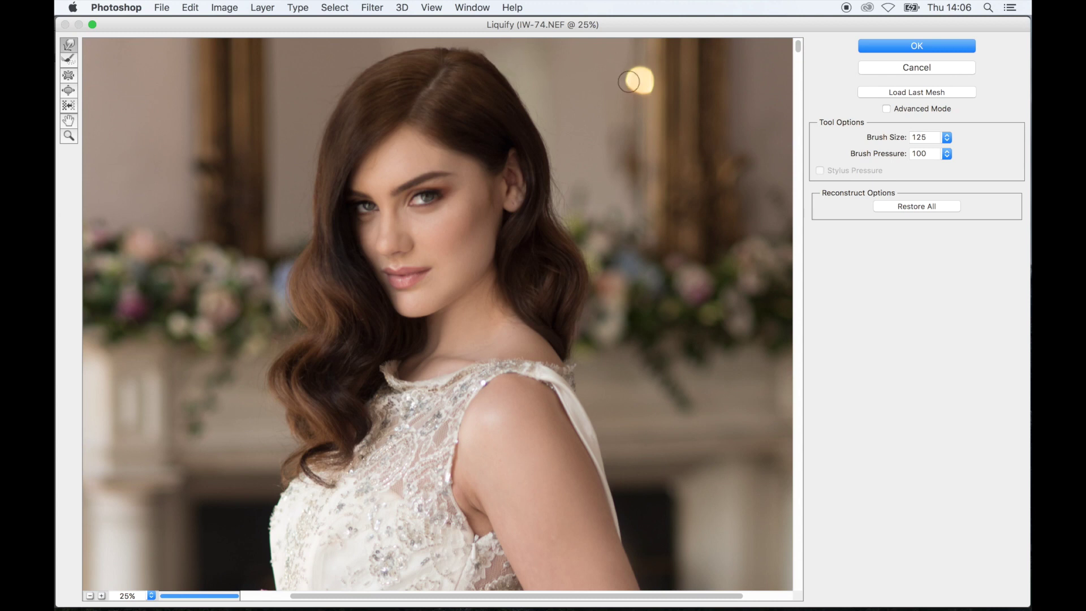
# Compare with the original by restoring all warps, undo the restore, and apply the Liquify changes.
pyautogui.click(911, 207)
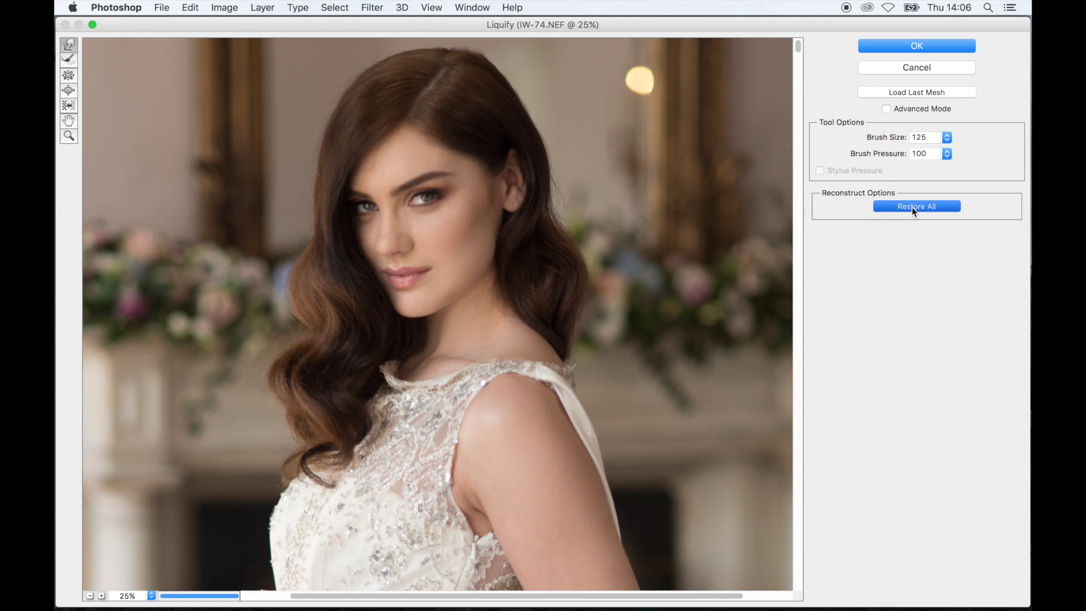
pyautogui.press('alt+super+z')
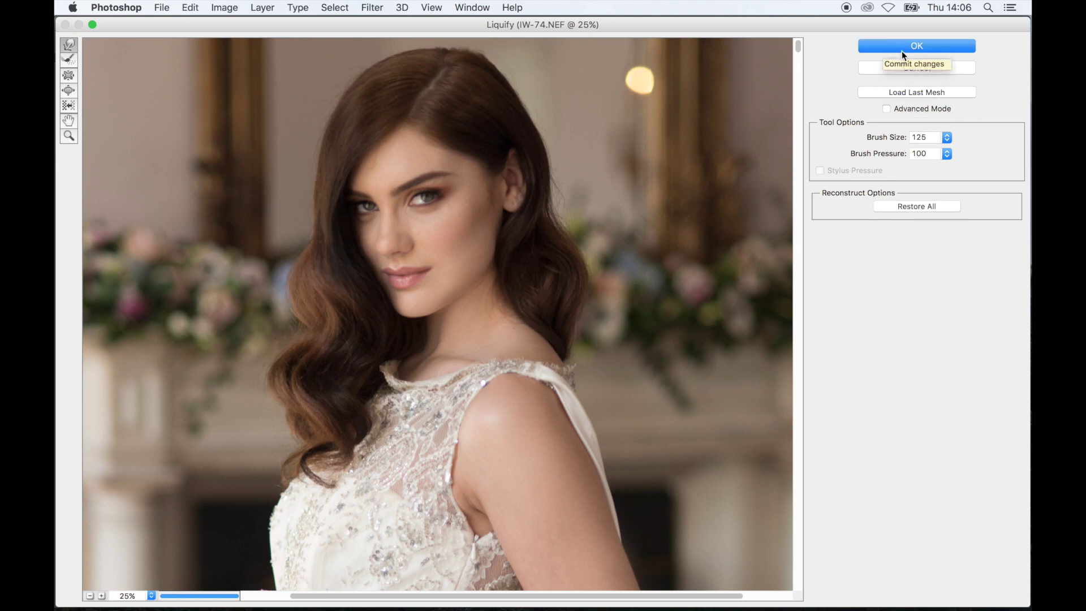
pyautogui.click(903, 49)
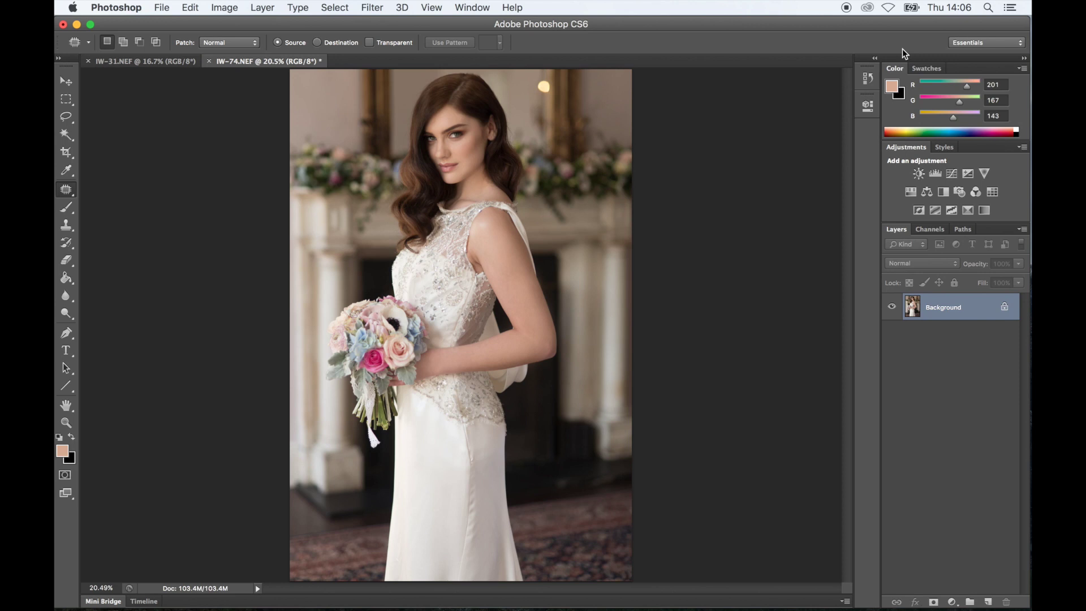
# Clean up the background around the bride's hair with the Clone Stamp tool and a 150 px brush.
pyautogui.press('super+equal')
pyautogui.press('super+equal')
pyautogui.press('super+equal')
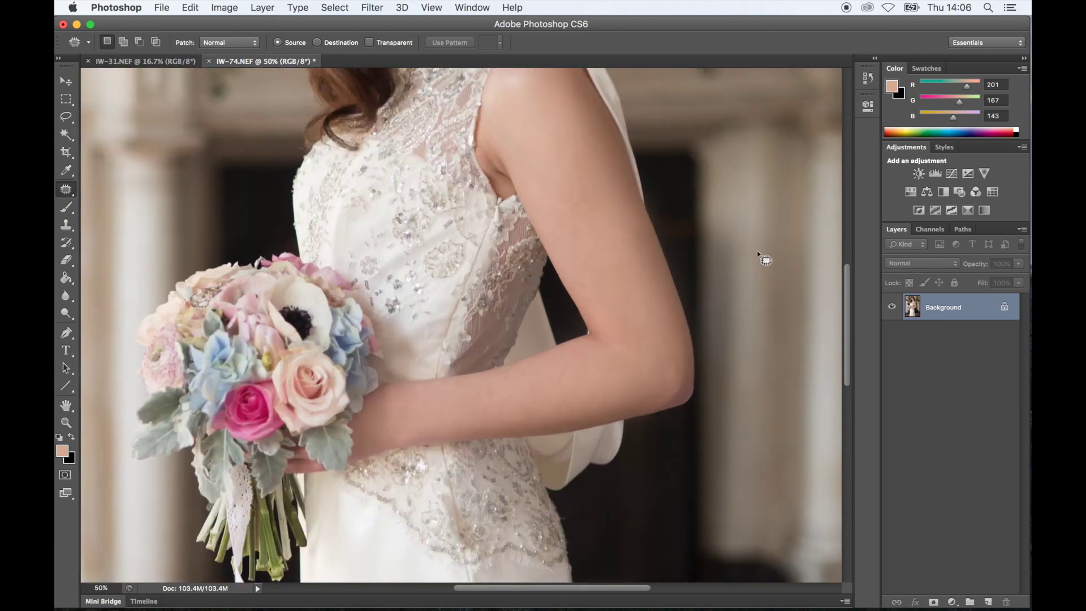
pyautogui.scroll(5, 765, 260)
pyautogui.press('s')
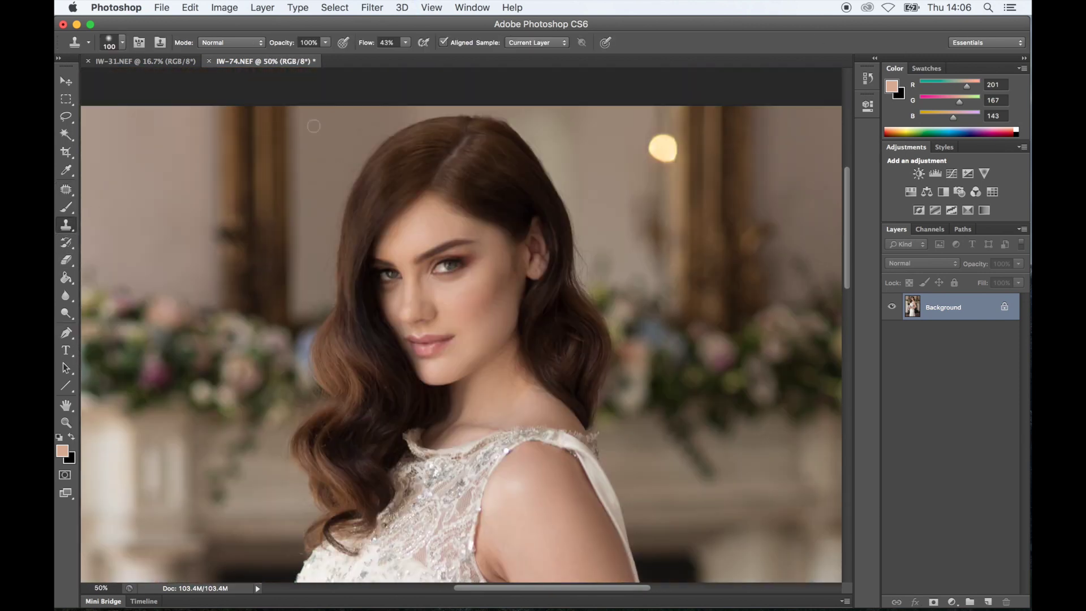
pyautogui.press(']')
pyautogui.press(']')
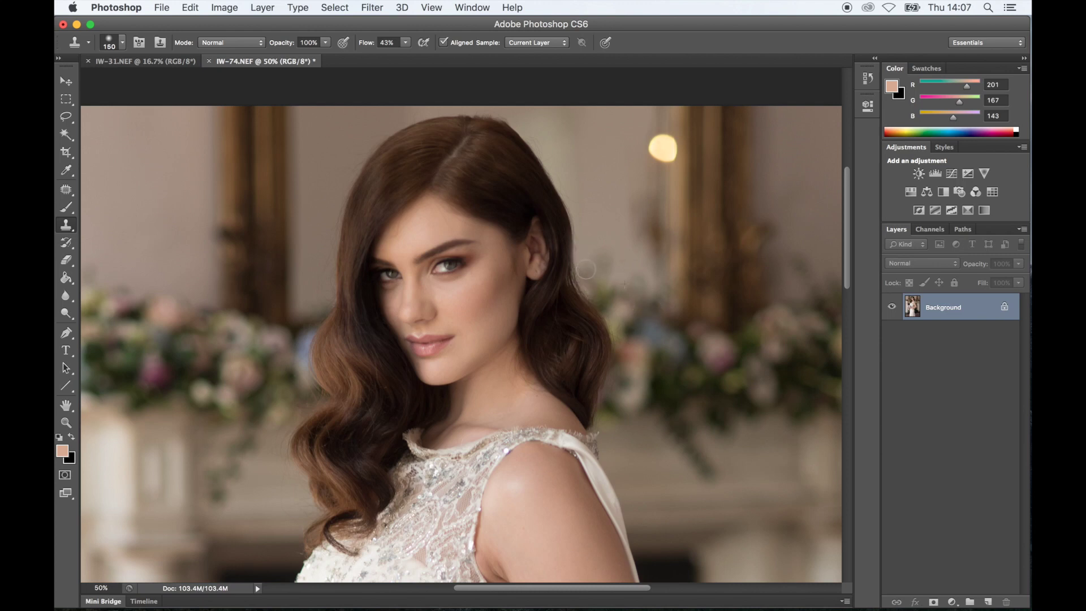
# Clone the plain wall beside the crown of the head over the hair's edge with a 90 px brush.
pyautogui.press('[')
pyautogui.press('[')
pyautogui.press('[')
pyautogui.keyDown('alt'); pyautogui.click(352, 128); pyautogui.keyUp('alt')
pyautogui.press('super+0')
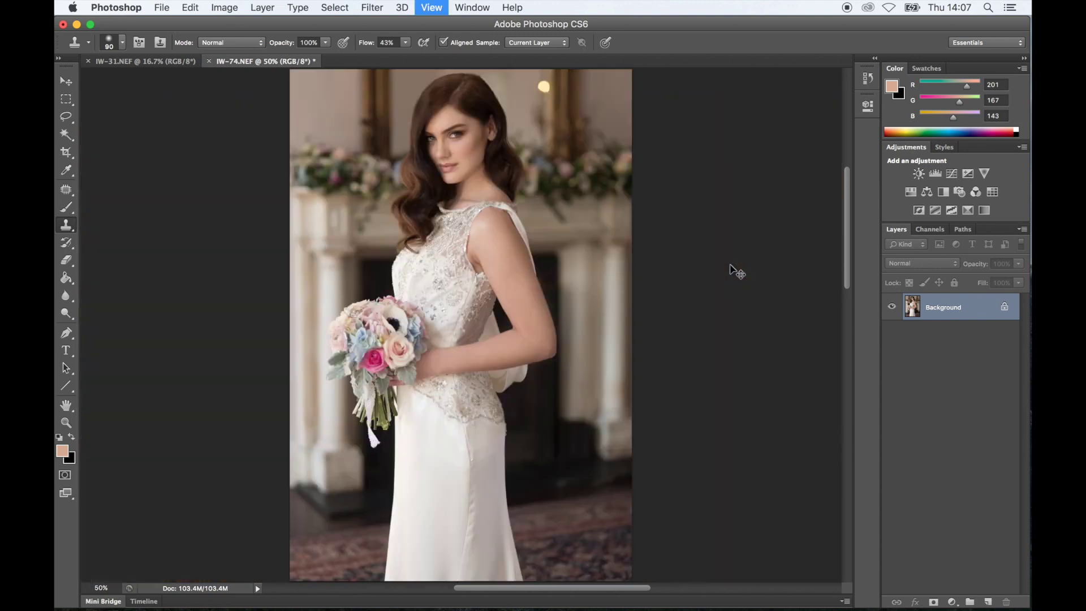
# Patch the skin under the bride's eye and on the upper cheek with smoother cheek skin, and clear the selection.
pyautogui.press('super+equal')
pyautogui.press('super+equal')
pyautogui.press('super+equal')
pyautogui.press('super+equal')
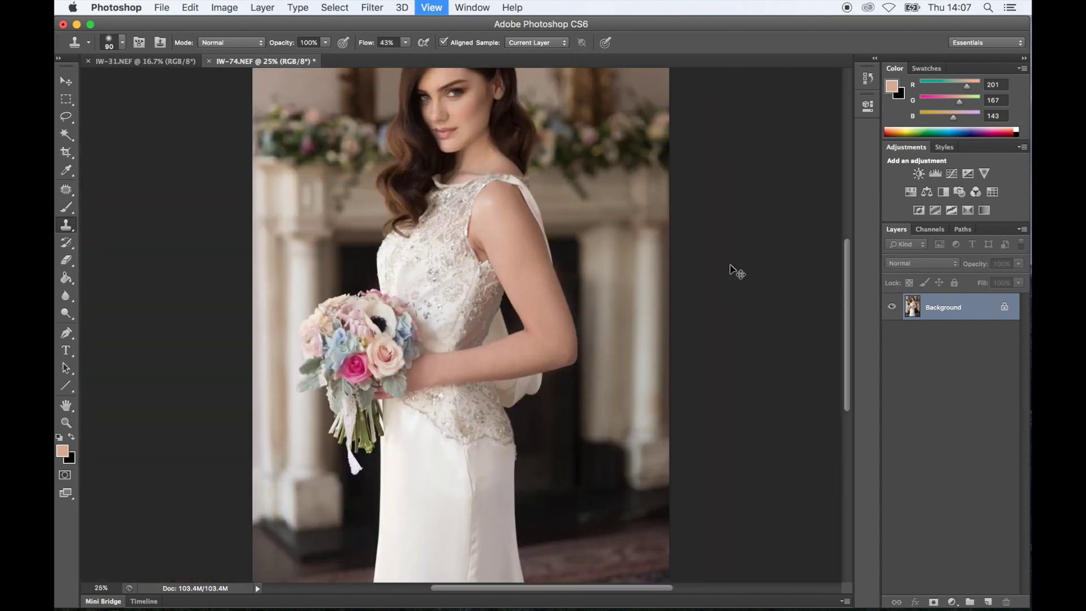
pyautogui.scroll(5, 590, 215)
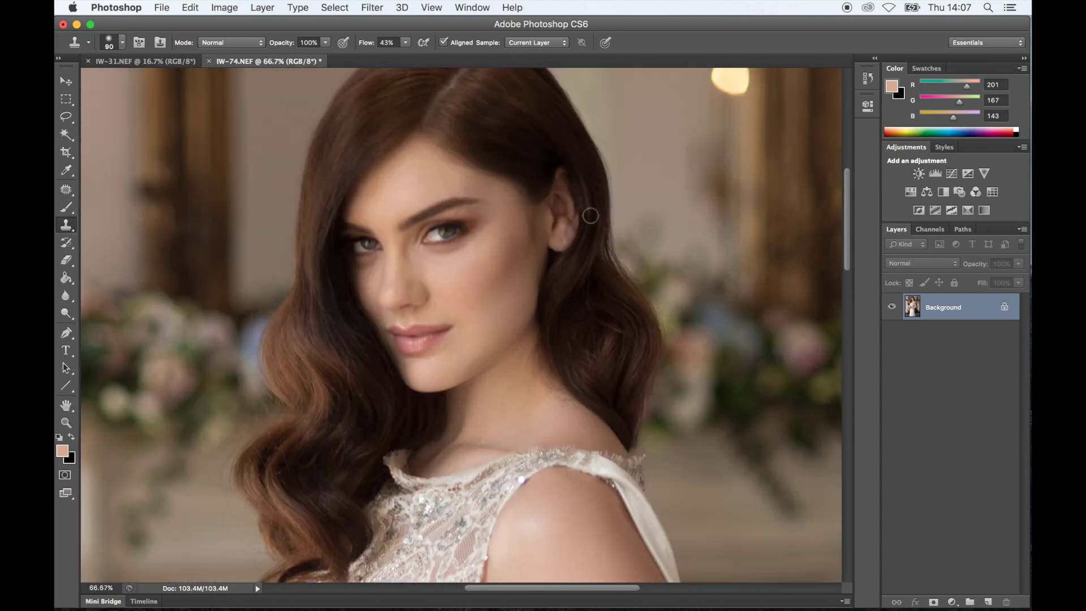
pyautogui.press('j')
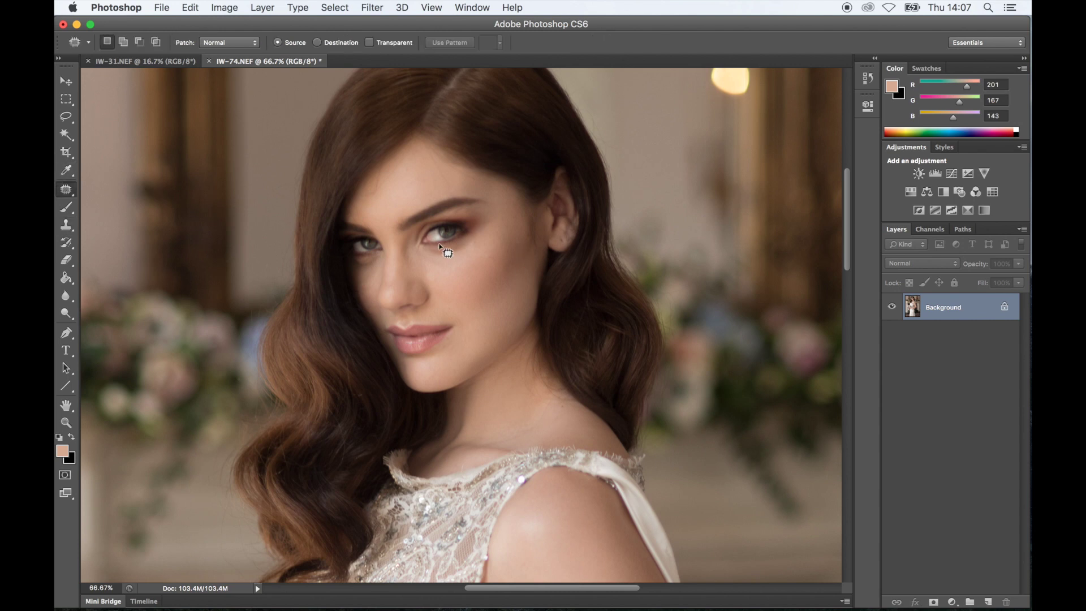
pyautogui.moveTo(449, 262)
pyautogui.mouseDown()
pyautogui.moveTo(417, 256)
pyautogui.moveTo(445, 272)
pyautogui.mouseUp()
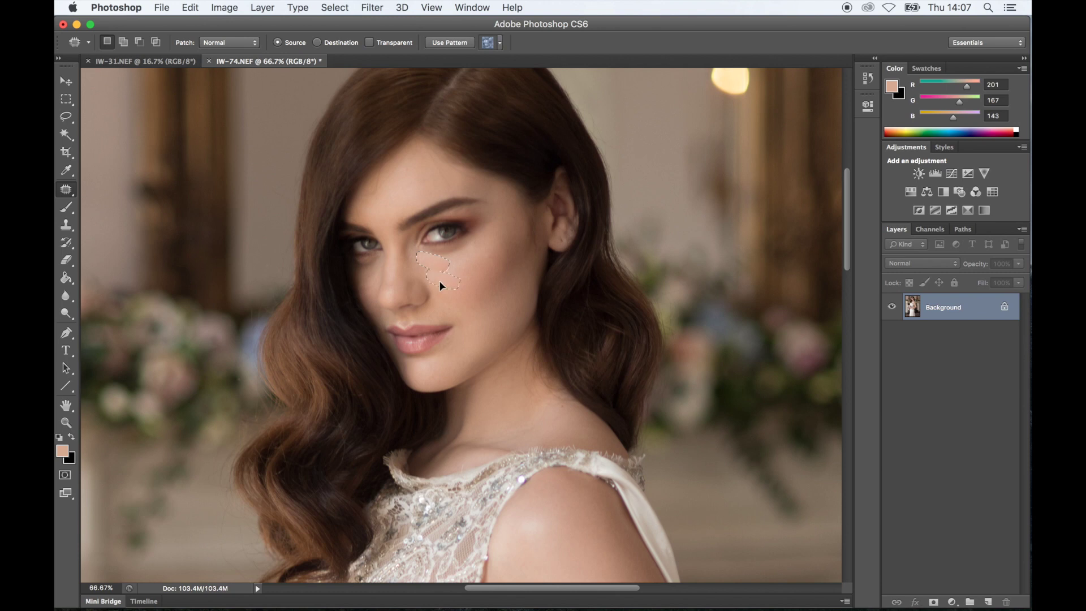
pyautogui.click(483, 299)
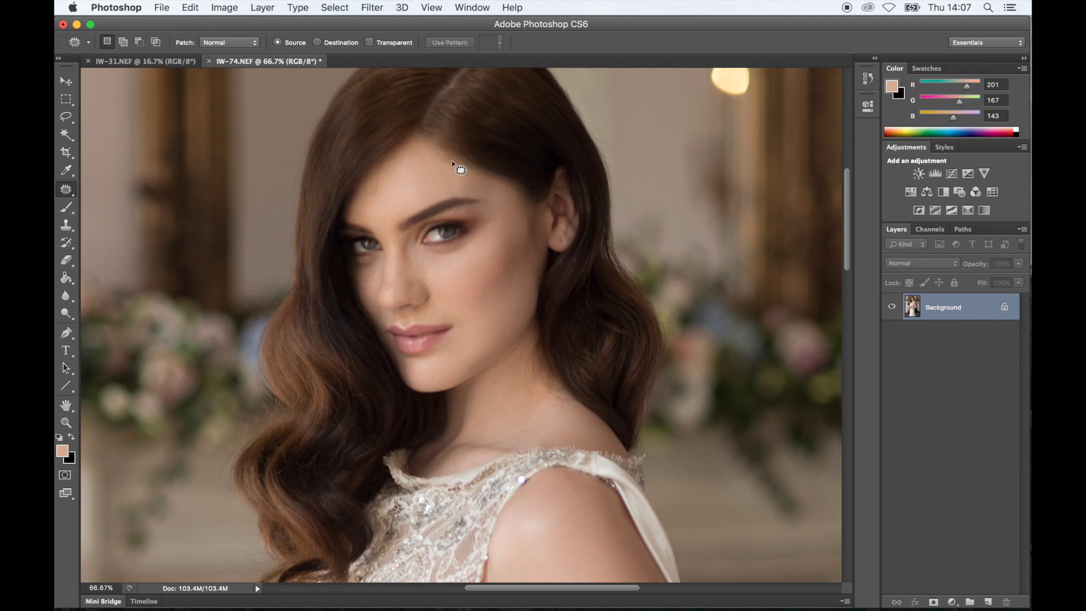
pyautogui.moveTo(441, 288); pyautogui.dragTo(475, 274)
pyautogui.press('super+d')
pyautogui.press('super+0')
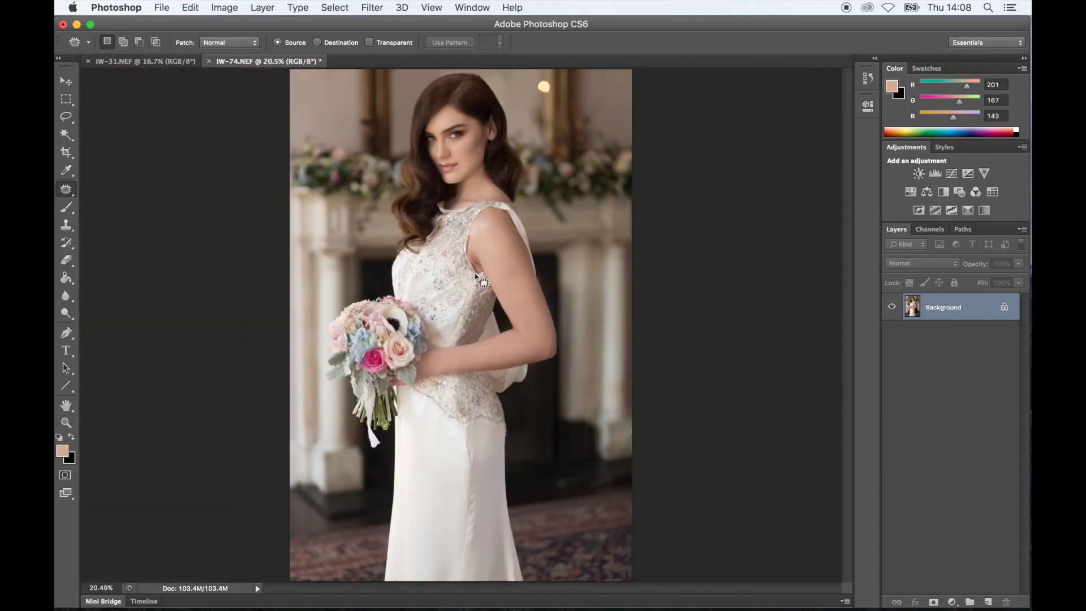
# Add a Curves adjustment layer and pull the white and black endpoints inward to brighten the highlights and deepen the shadows.
pyautogui.click(952, 602)
pyautogui.click(961, 447)
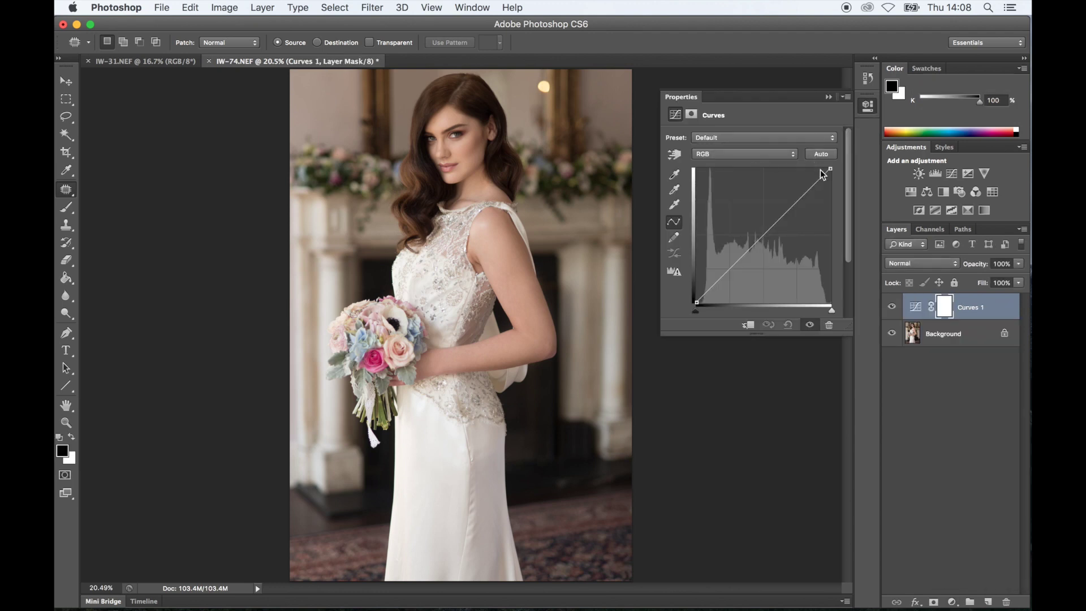
pyautogui.moveTo(829, 168); pyautogui.dragTo(815, 155)
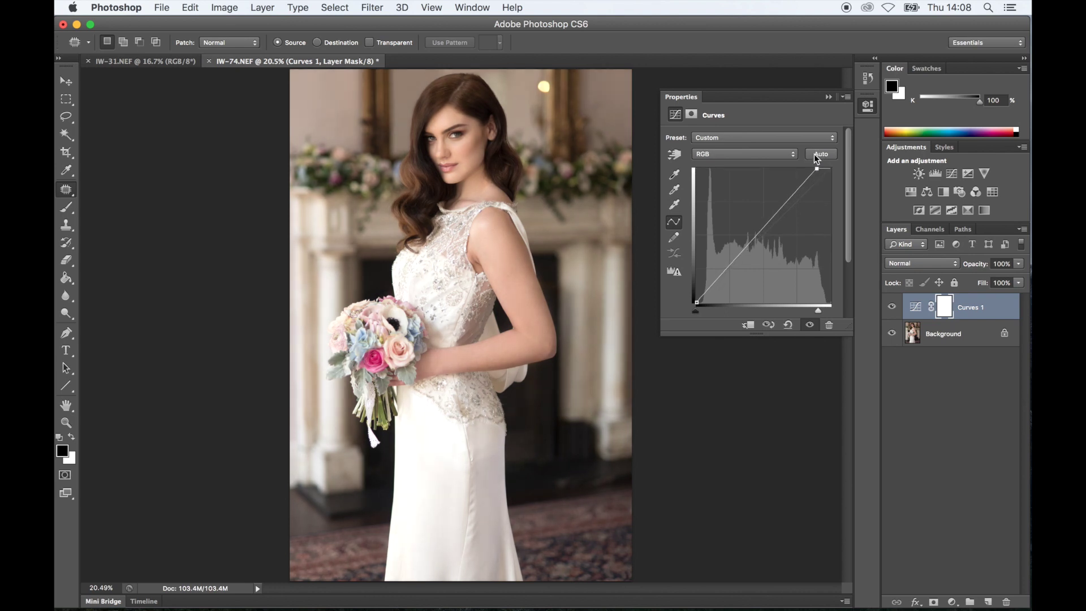
pyautogui.moveTo(696, 306); pyautogui.dragTo(705, 309)
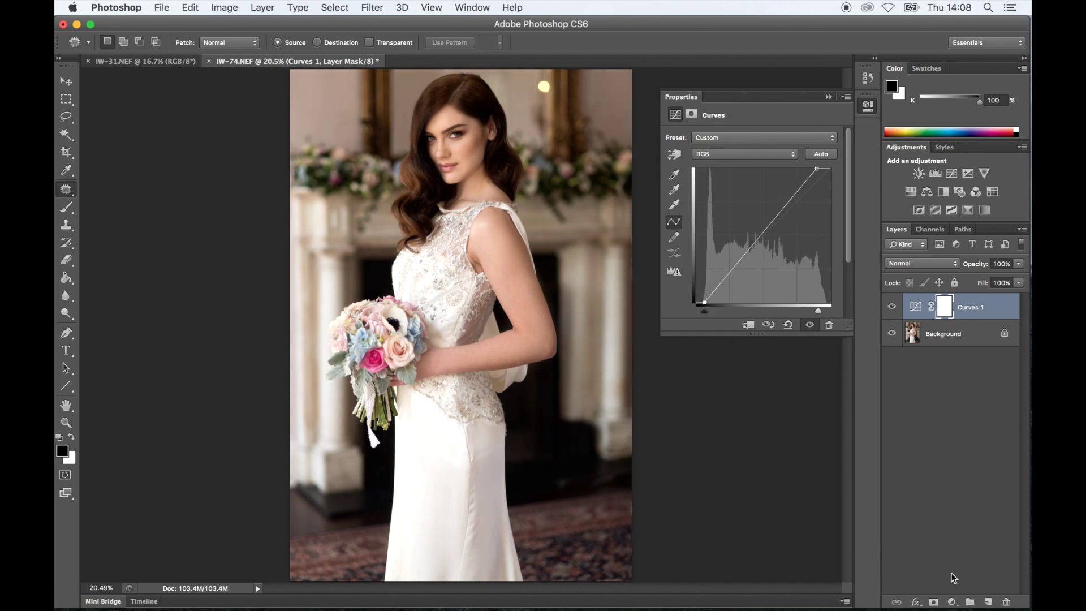
# Add a second Curves adjustment layer and shape the midtones with two points for a slight lift.
pyautogui.click(952, 603)
pyautogui.click(954, 447)
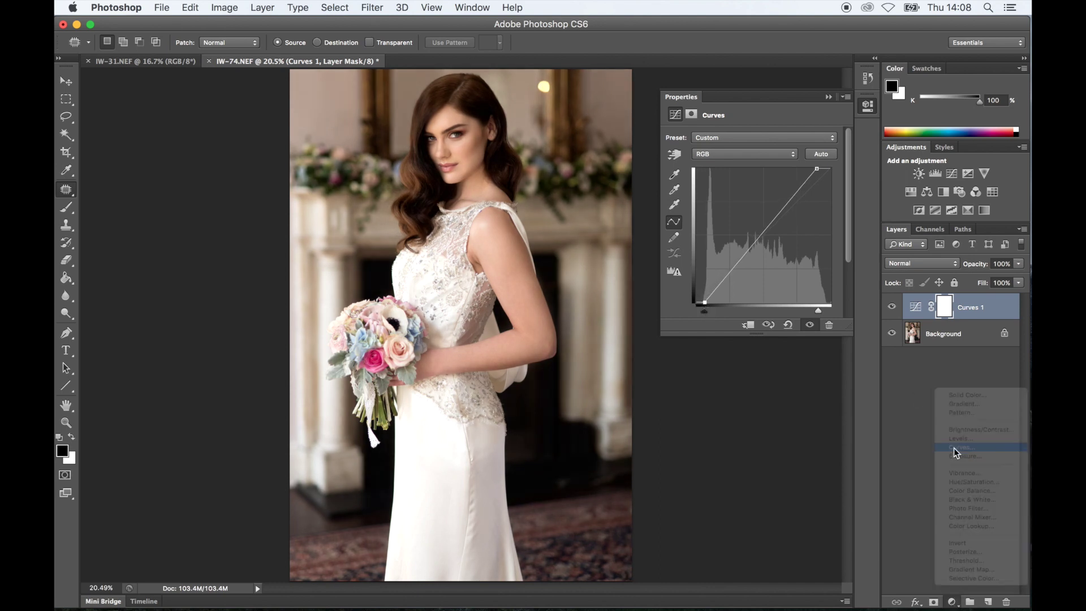
pyautogui.click(764, 231)
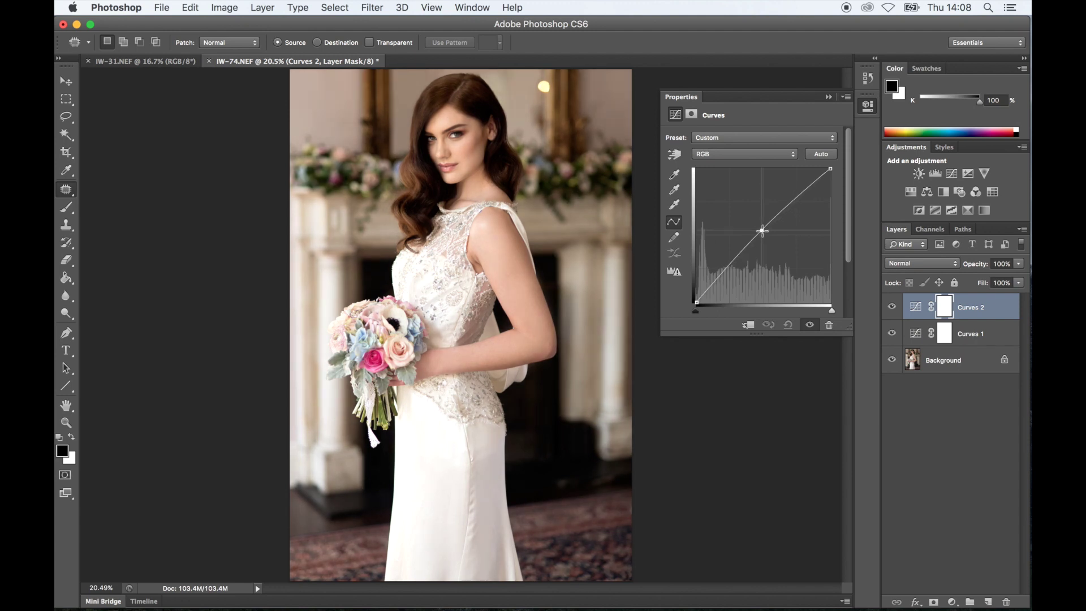
pyautogui.click(742, 252)
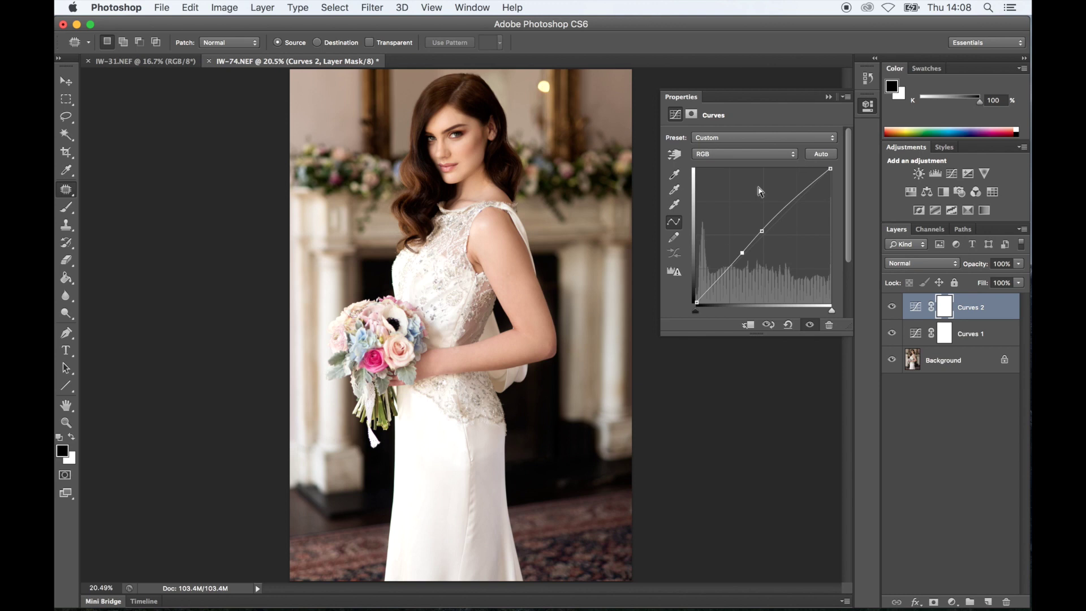
pyautogui.click(829, 97)
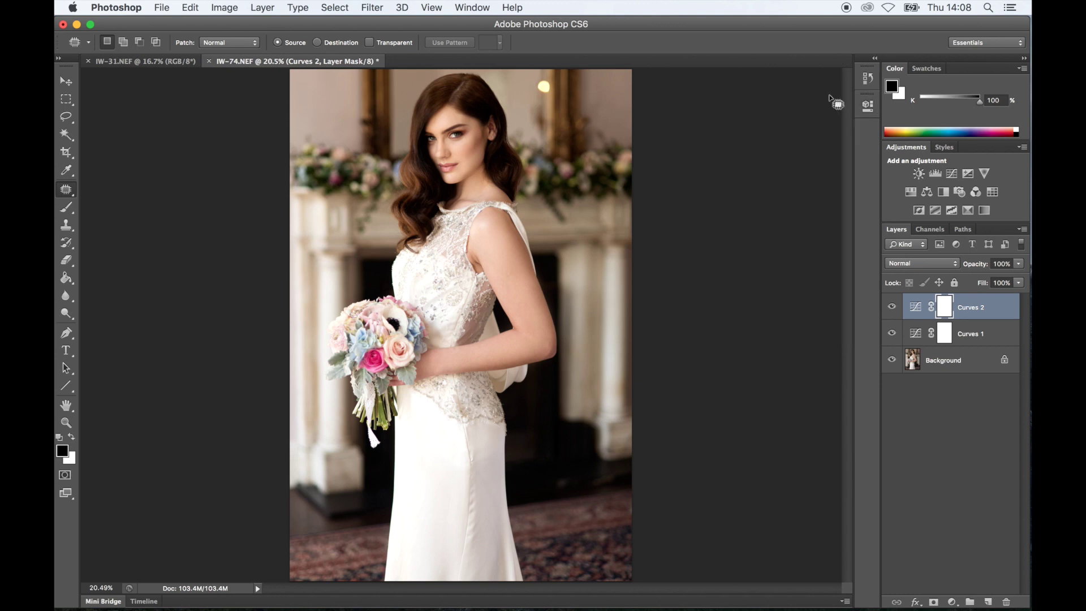
# Add a Selective Color adjustment layer and, in the Blacks, set yellow to -4% and slightly reduce magenta.
pyautogui.click(956, 603)
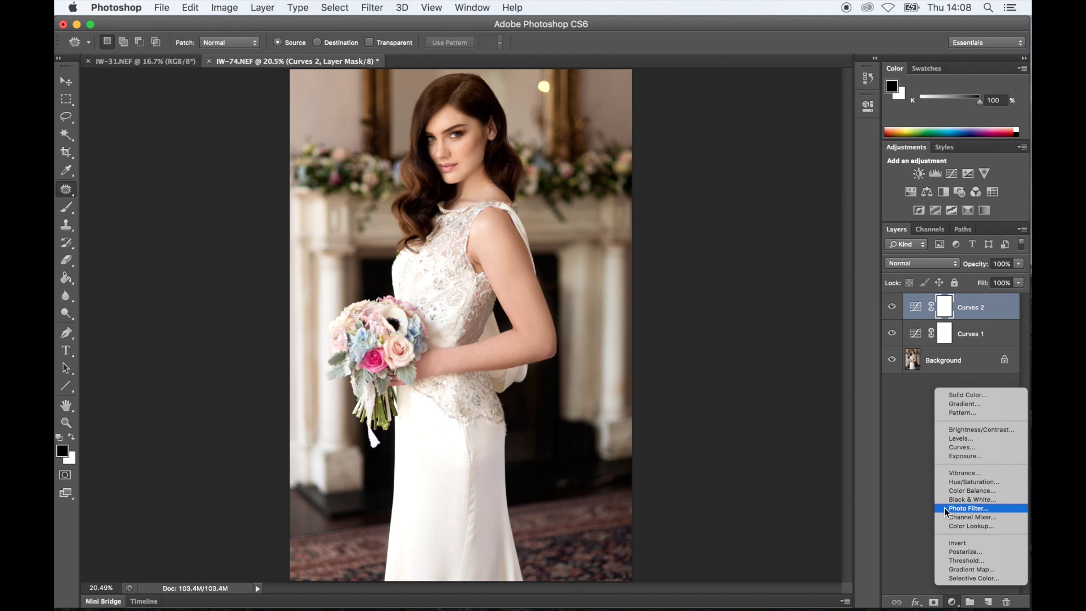
pyautogui.click(958, 581)
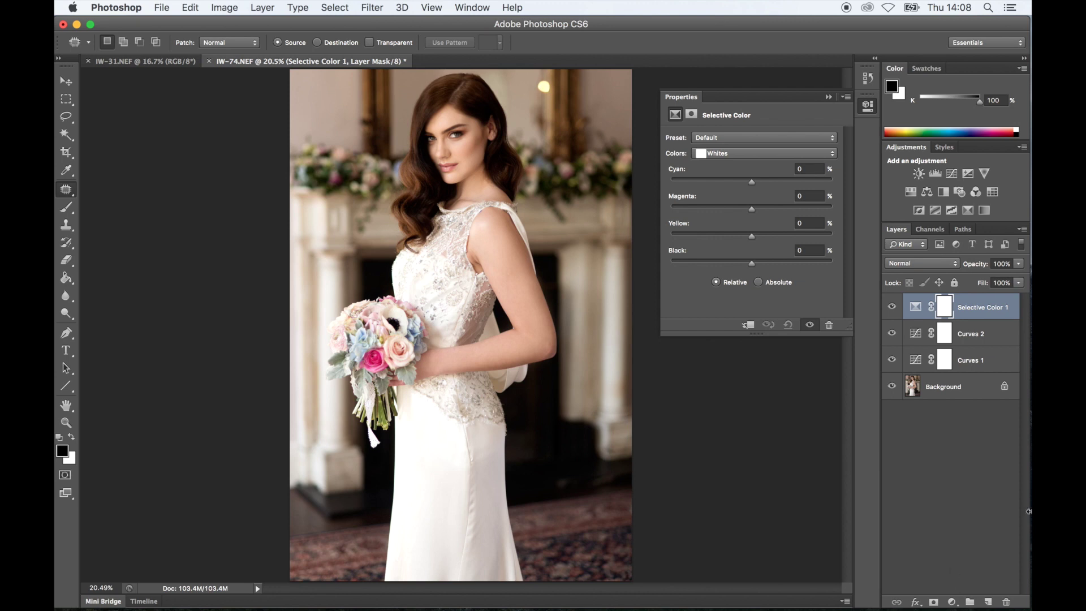
pyautogui.click(724, 153)
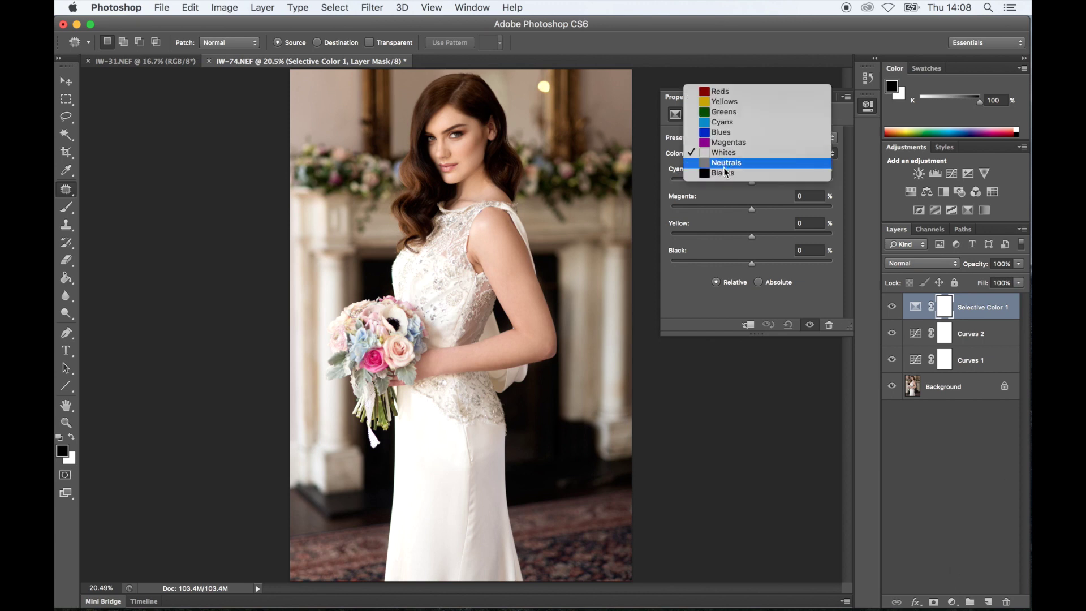
pyautogui.click(725, 173)
pyautogui.moveTo(751, 235); pyautogui.dragTo(750, 235)
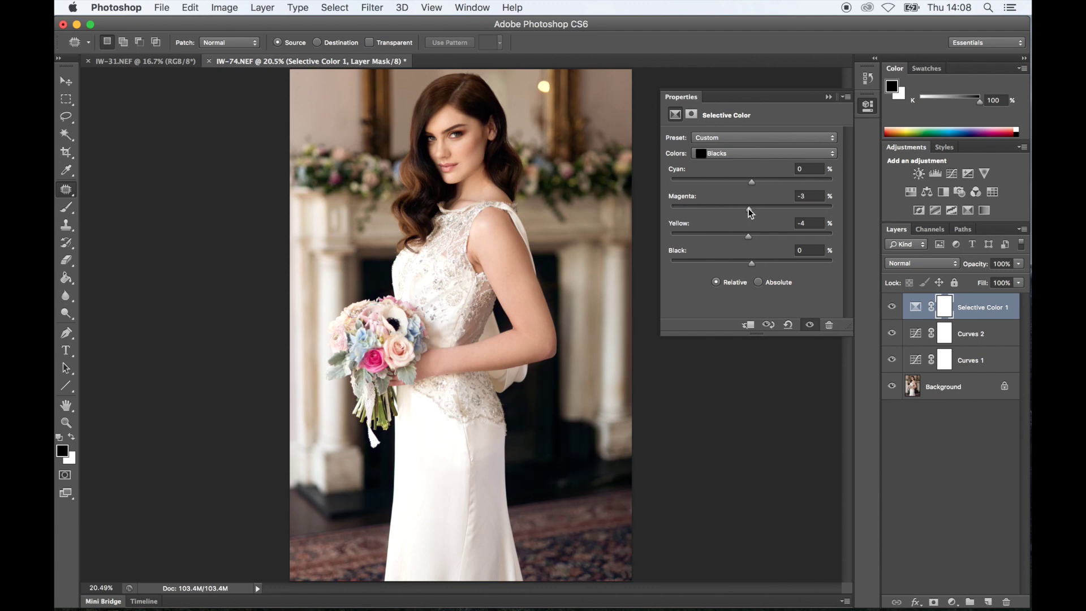
pyautogui.moveTo(754, 213); pyautogui.dragTo(752, 213)
# Try a yellow shift in the Neutrals, and fine-tune yellow and magenta in the Whites of the Selective Color layer.
pyautogui.click(716, 154)
pyautogui.click(727, 142)
pyautogui.moveTo(752, 236); pyautogui.dragTo(746, 236)
pyautogui.click(727, 156)
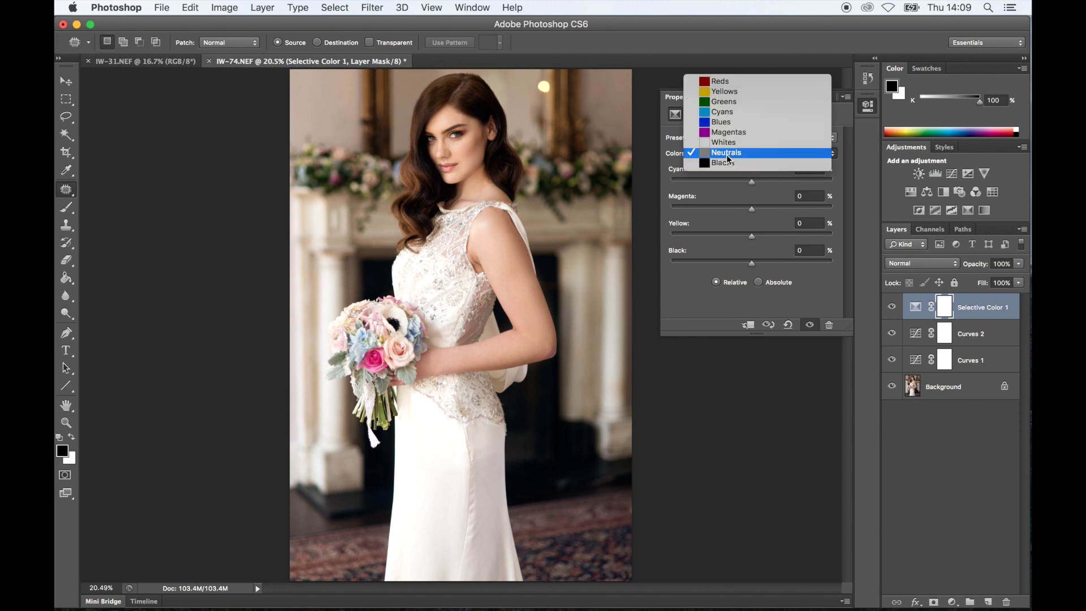
pyautogui.click(726, 143)
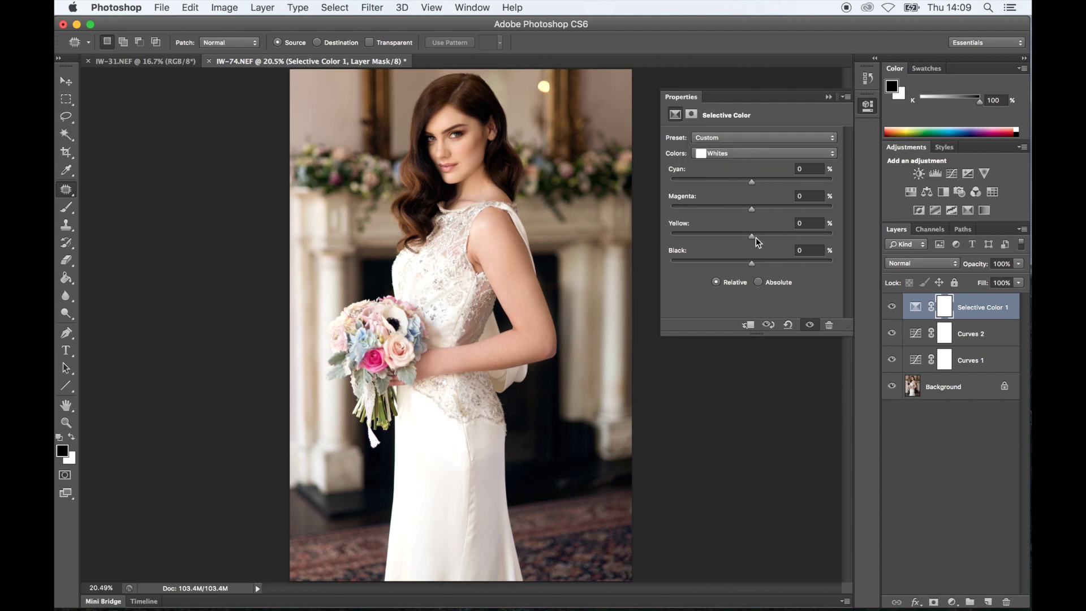
pyautogui.moveTo(752, 236); pyautogui.dragTo(756, 237)
pyautogui.moveTo(748, 211); pyautogui.dragTo(741, 210)
pyautogui.click(830, 97)
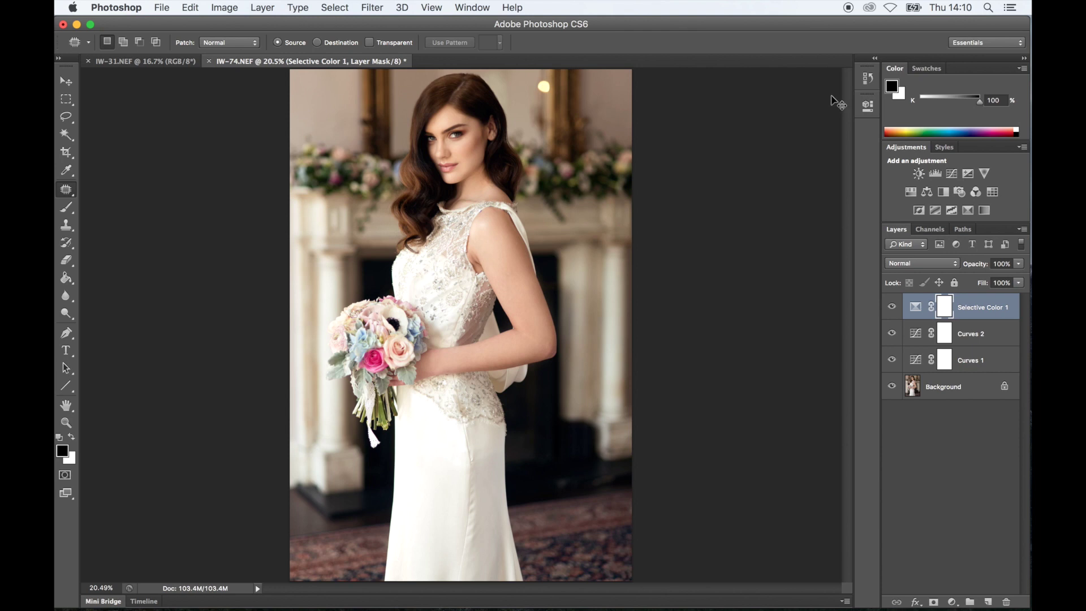
# Try to clone the skirt fabric below the bodice with a 250 px Clone Stamp brush on the Selective Color layer.
pyautogui.press('super+plus')
pyautogui.scroll(-5, 464, 501)
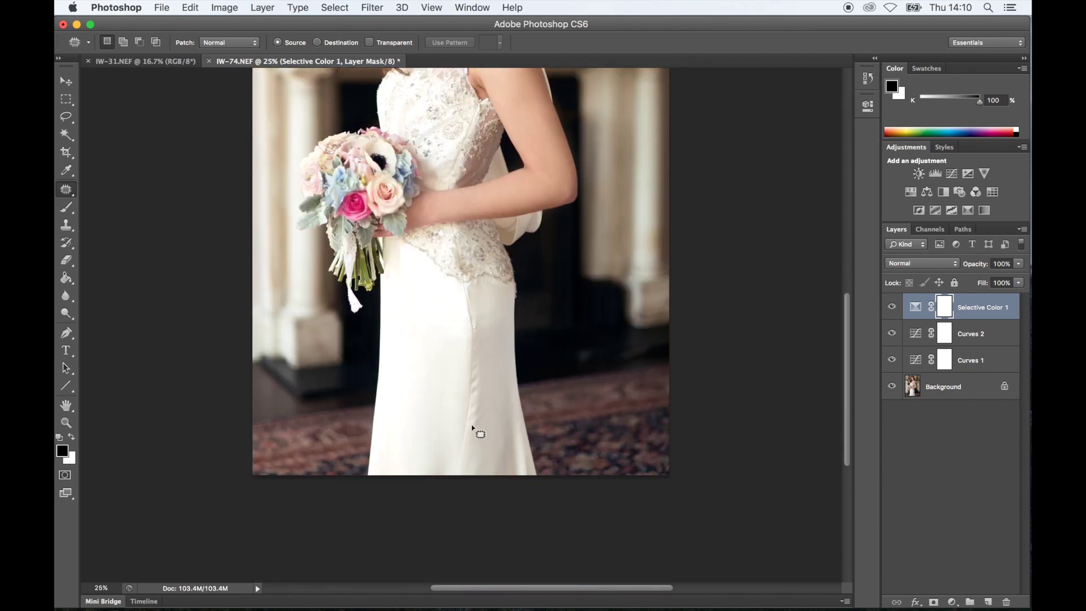
pyautogui.click(61, 229)
pyautogui.press(']')
pyautogui.press(']')
pyautogui.press(']')
pyautogui.press(']')
pyautogui.press(']')
pyautogui.press(']')
pyautogui.click(445, 286)
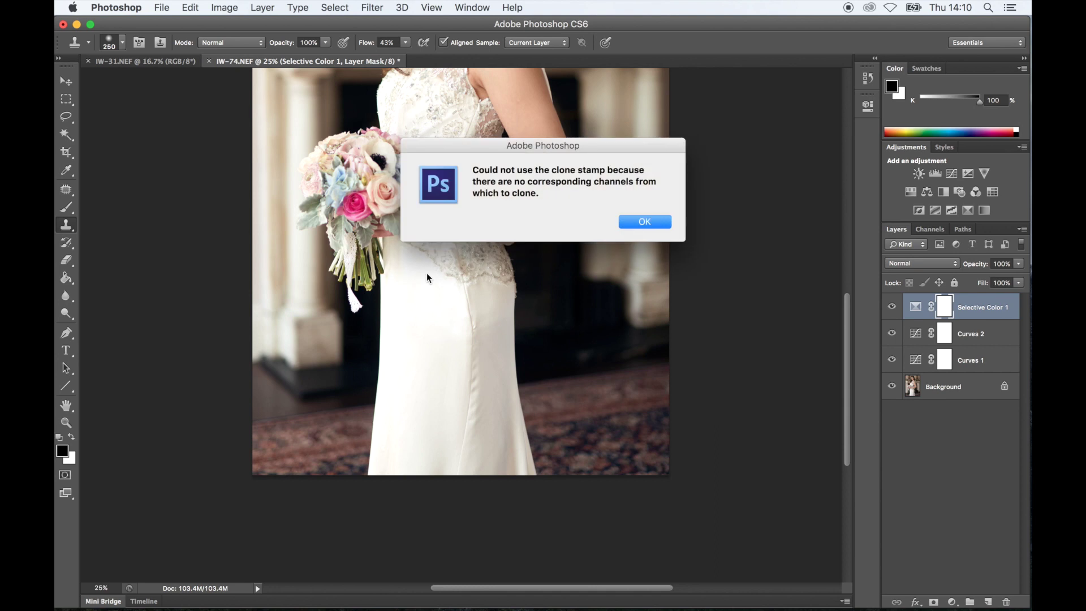
pyautogui.click(626, 220)
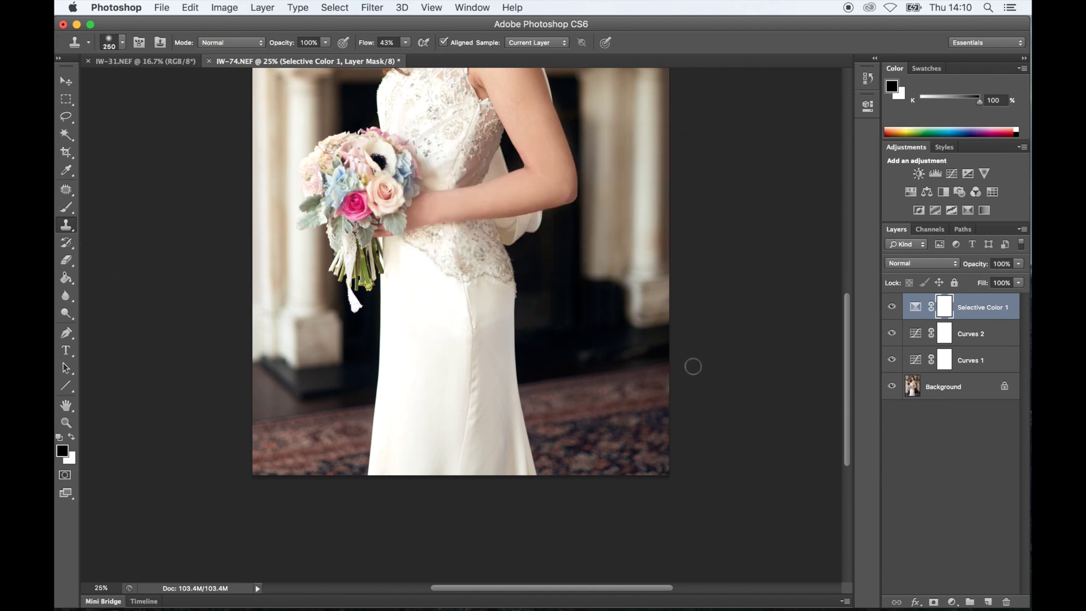
# On the Background layer, soften the creases along the skirt's seam with the Clone Stamp at 13% flow.
pyautogui.click(966, 391)
pyautogui.moveTo(368, 44); pyautogui.dragTo(355, 48)
pyautogui.click(433, 378)
pyautogui.press('super+z')
pyautogui.rightClick(442, 423)
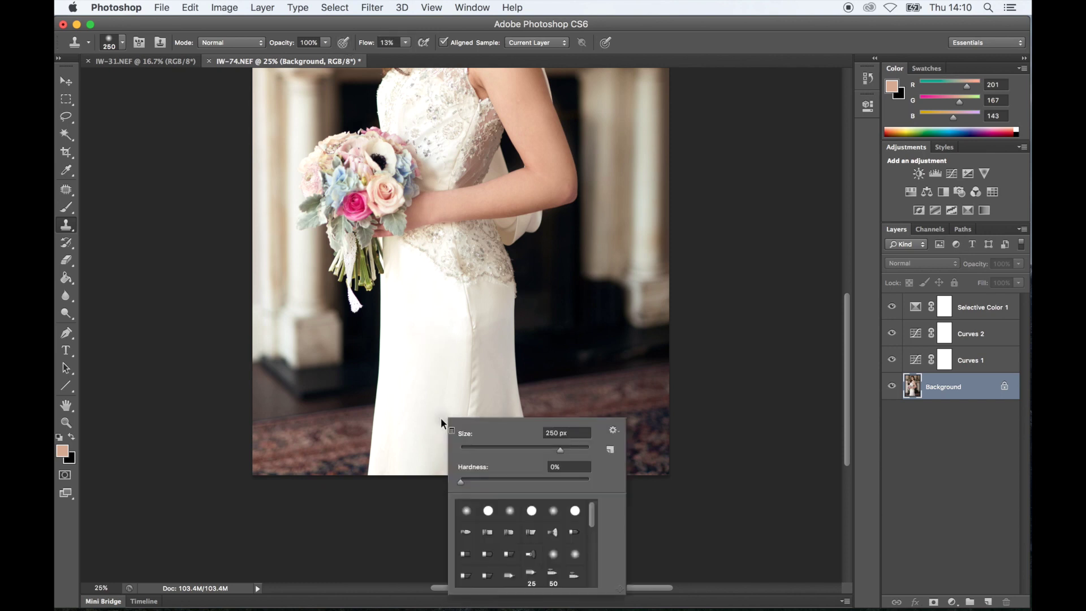
pyautogui.click(440, 419)
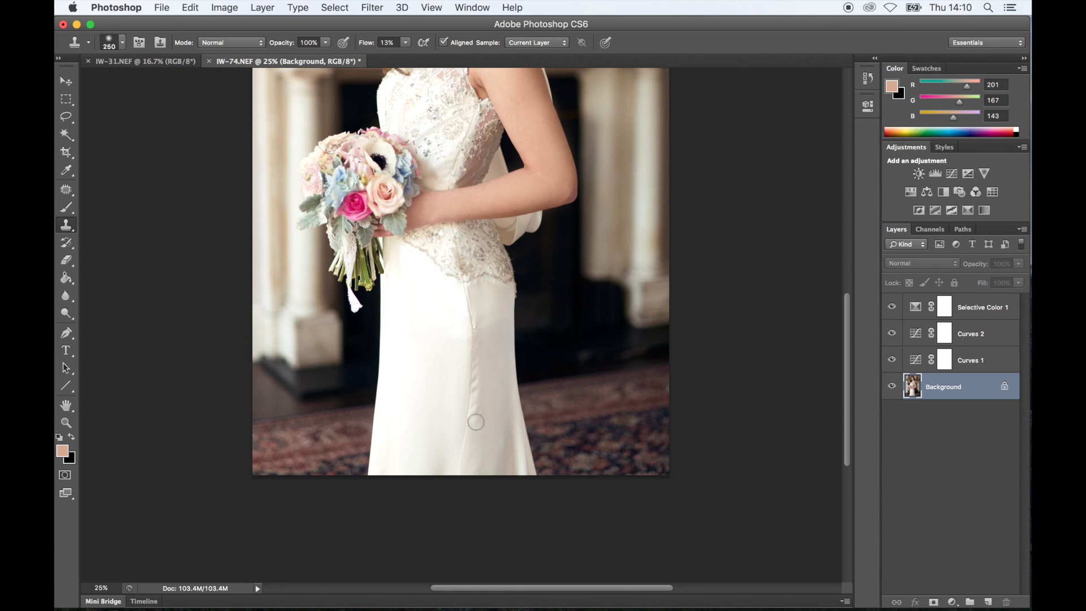
pyautogui.moveTo(475, 421)
pyautogui.mouseDown()
pyautogui.moveTo(476, 318)
pyautogui.moveTo(470, 436)
pyautogui.mouseUp()
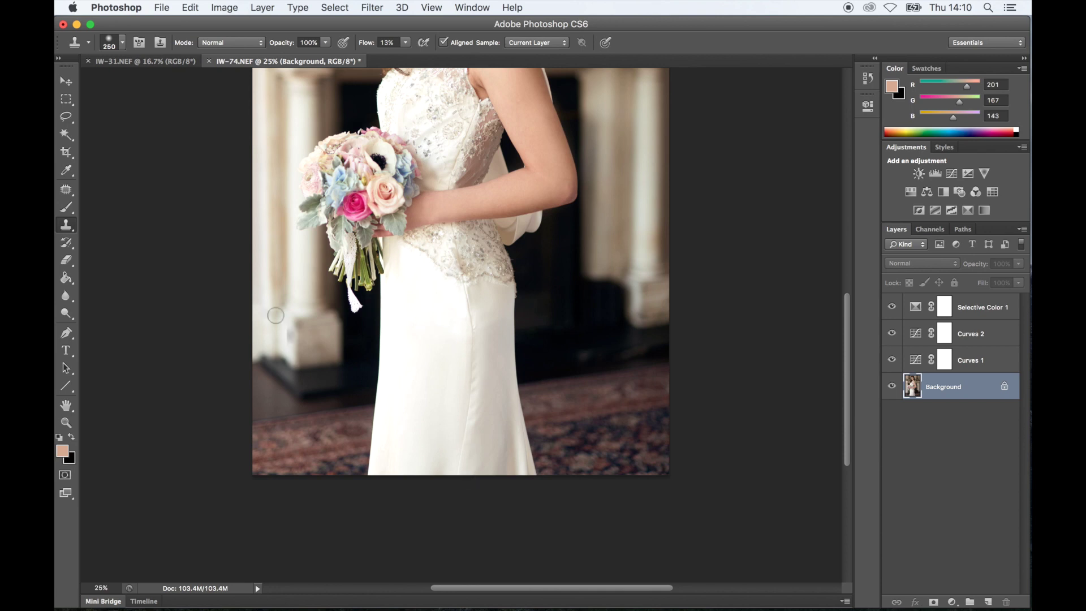
# Sample white from the dress and brush it softly over the lower skirt with a 600 px brush at 3% flow.
pyautogui.click(66, 207)
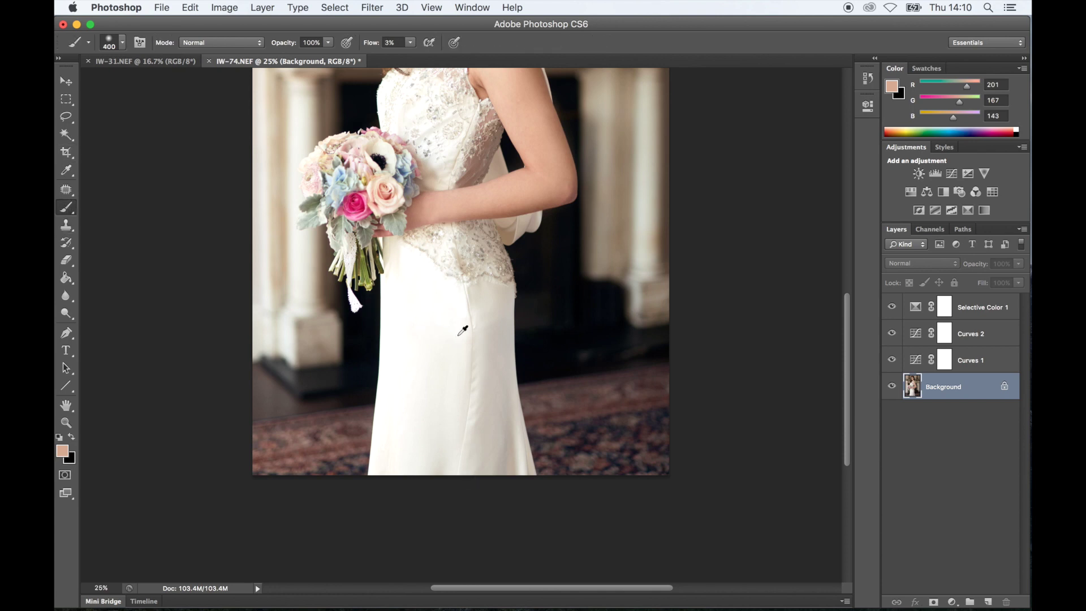
pyautogui.keyDown('alt'); pyautogui.click(436, 300); pyautogui.keyUp('alt')
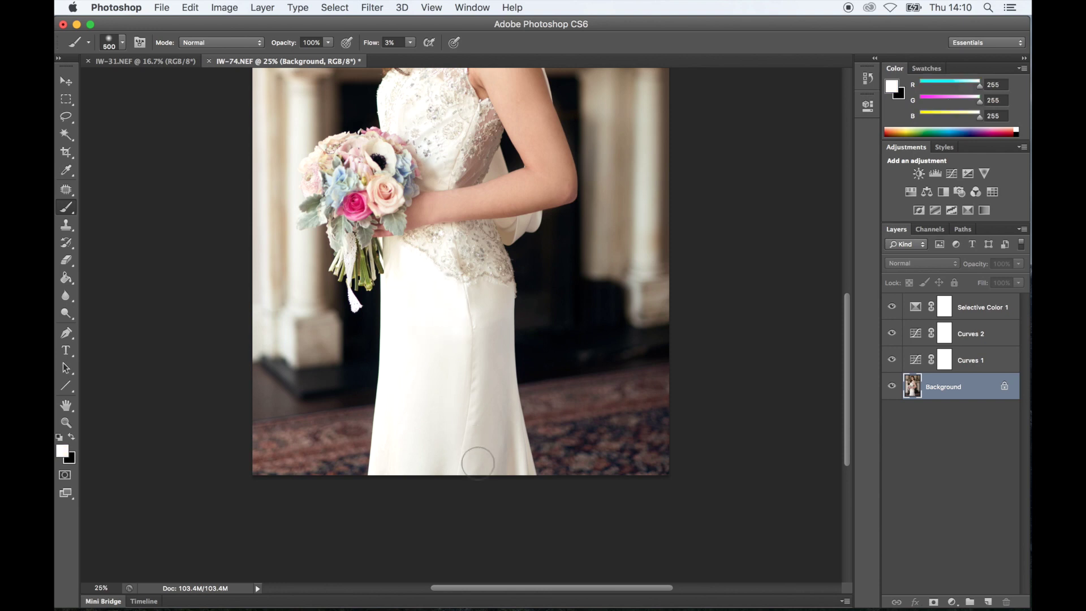
pyautogui.press(']')
pyautogui.press(']')
pyautogui.moveTo(500, 418)
pyautogui.mouseDown()
pyautogui.moveTo(503, 470)
pyautogui.moveTo(491, 309)
pyautogui.moveTo(465, 473)
pyautogui.moveTo(513, 467)
pyautogui.moveTo(472, 297)
pyautogui.moveTo(489, 386)
pyautogui.moveTo(477, 446)
pyautogui.moveTo(487, 336)
pyautogui.moveTo(509, 477)
pyautogui.moveTo(486, 294)
pyautogui.moveTo(468, 245)
pyautogui.moveTo(492, 323)
pyautogui.moveTo(499, 421)
pyautogui.mouseUp()
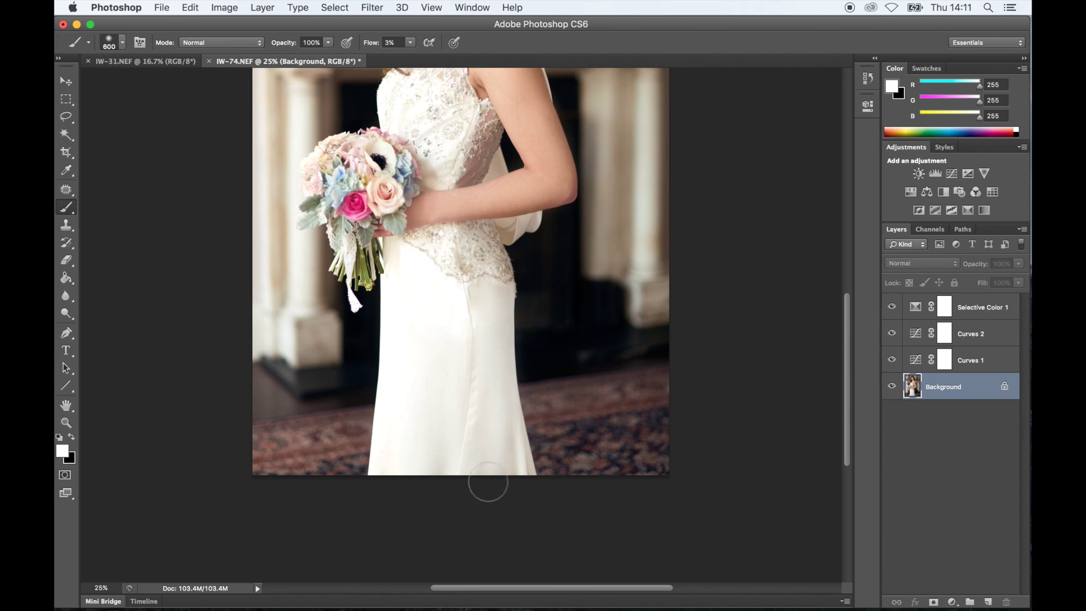
pyautogui.press('super+minus')
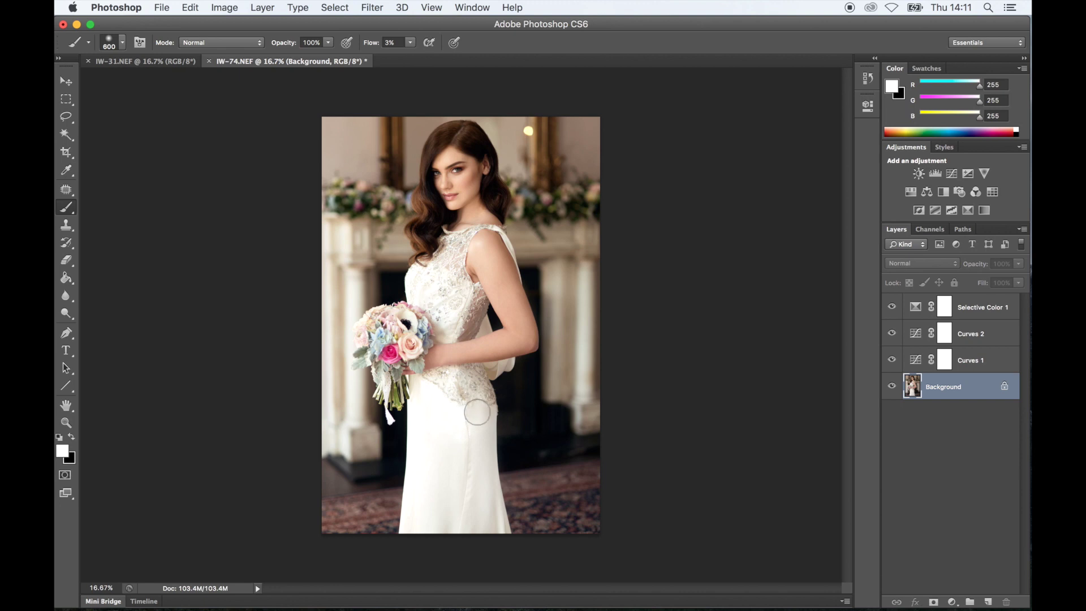
# Create a new layer above the Background in Soft Light mode, filled with 50% gray.
pyautogui.click(988, 602)
pyautogui.press('super+z')
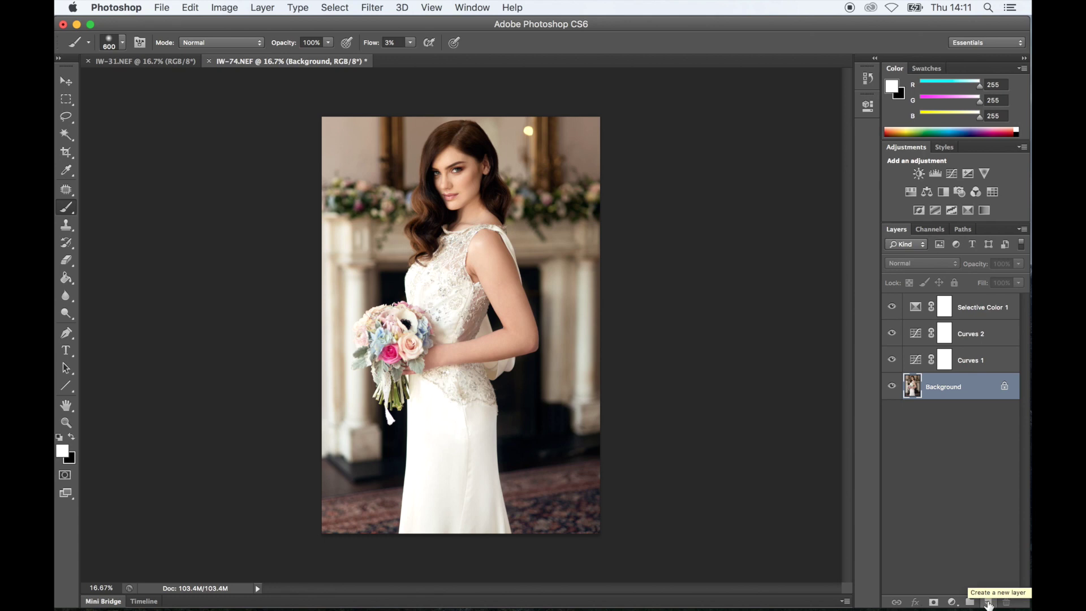
pyautogui.keyDown('alt'); pyautogui.click(988, 603); pyautogui.keyUp('alt')
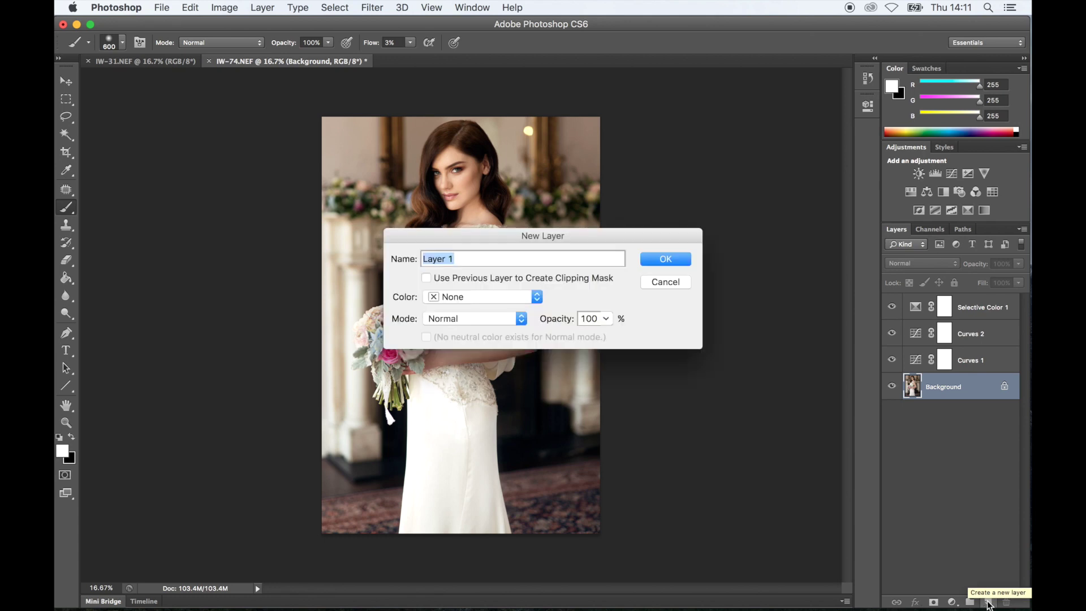
pyautogui.click(456, 320)
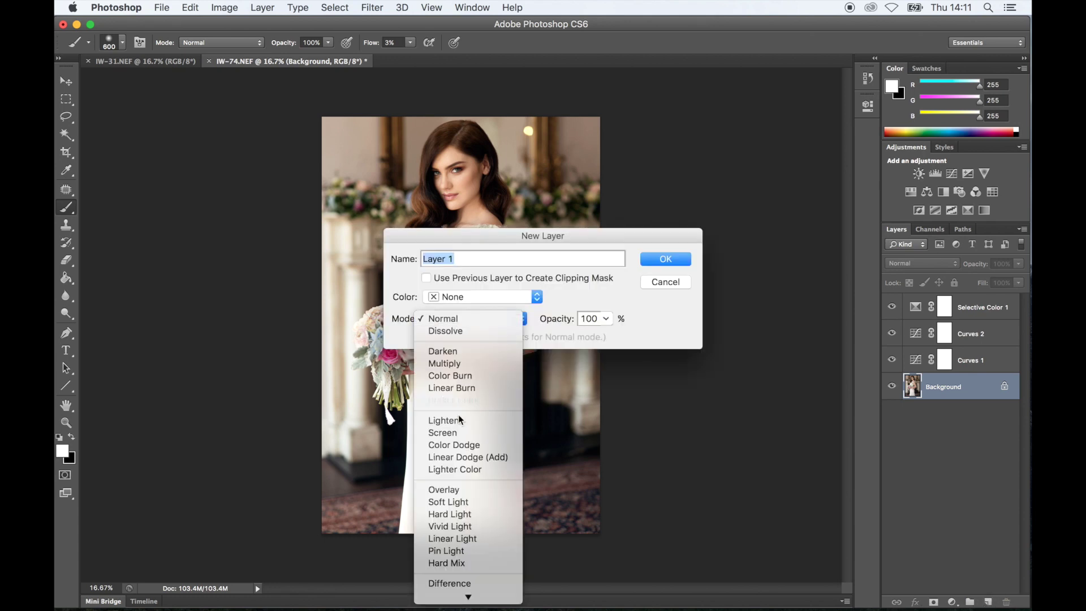
pyautogui.click(452, 503)
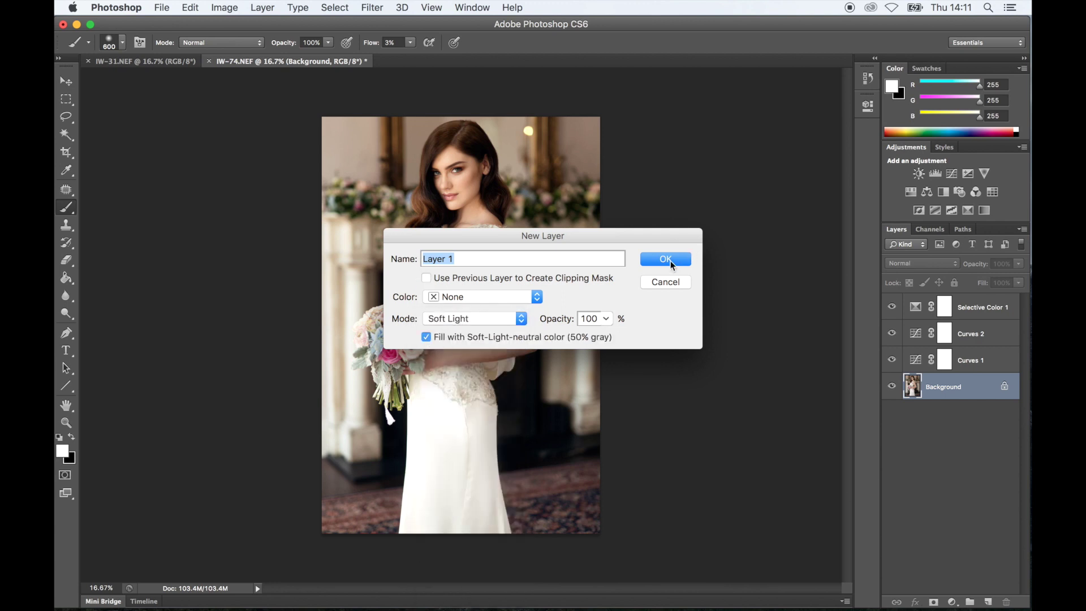
pyautogui.click(666, 259)
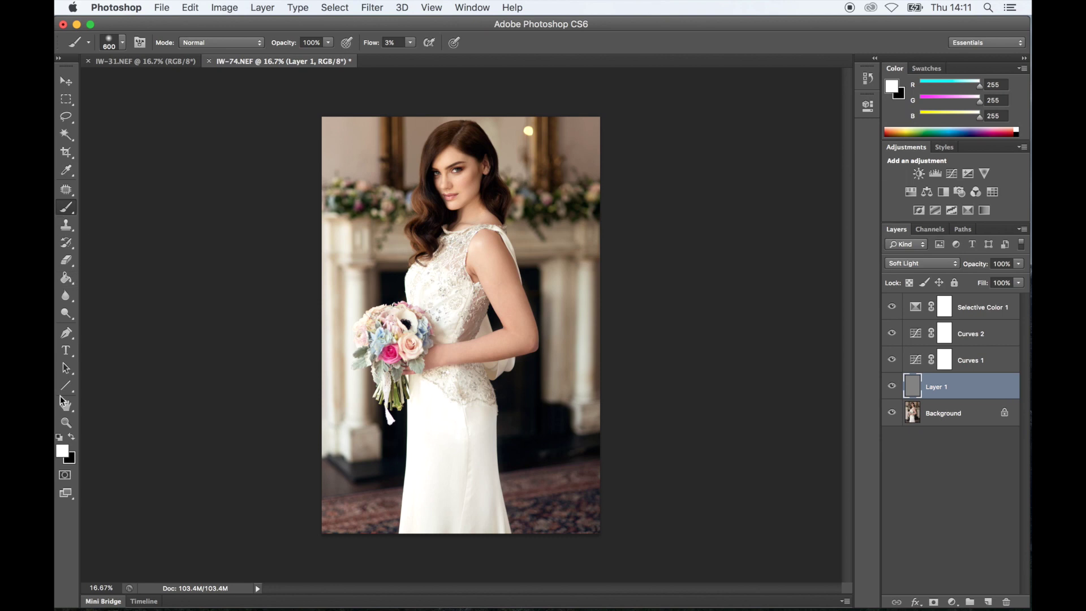
# Burn the hair above the bride's forehead on the Soft Light layer with a black 400 px brush at 3% flow.
pyautogui.click(74, 439)
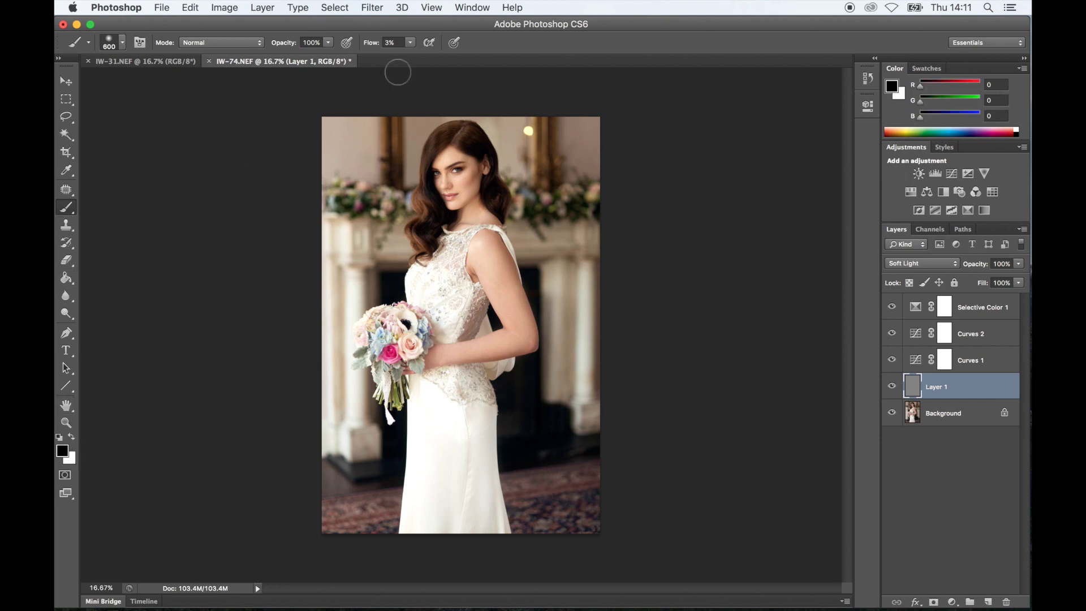
pyautogui.press('[')
pyautogui.press('[')
pyautogui.moveTo(451, 137)
pyautogui.mouseDown()
pyautogui.moveTo(464, 131)
pyautogui.moveTo(485, 148)
pyautogui.moveTo(497, 185)
pyautogui.moveTo(493, 198)
pyautogui.moveTo(440, 137)
pyautogui.moveTo(428, 158)
pyautogui.moveTo(424, 244)
pyautogui.moveTo(432, 164)
pyautogui.moveTo(454, 133)
pyautogui.mouseUp()
# Dodge the highlights of the bride's hair and face with white, using a brush of 125 px and smaller.
pyautogui.press('super+equal')
pyautogui.press('super+equal')
pyautogui.press('super+equal')
pyautogui.scroll(15, 502, 192)
pyautogui.scroll(5, 503, 192)
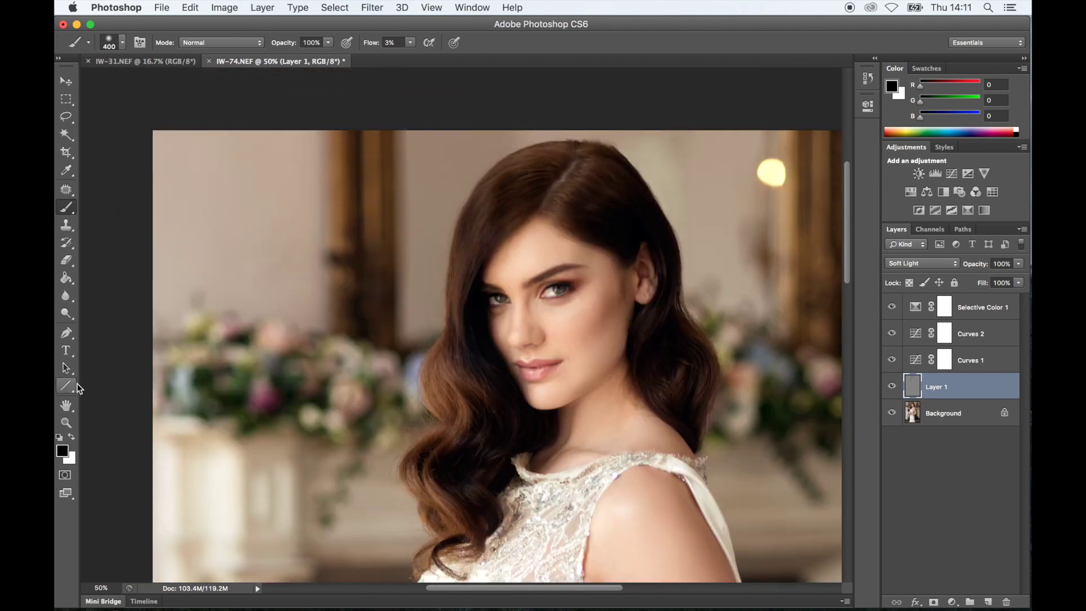
pyautogui.click(71, 436)
pyautogui.press('[')
pyautogui.press('[')
pyautogui.press('[')
pyautogui.press('[')
pyautogui.press('[')
pyautogui.press('[')
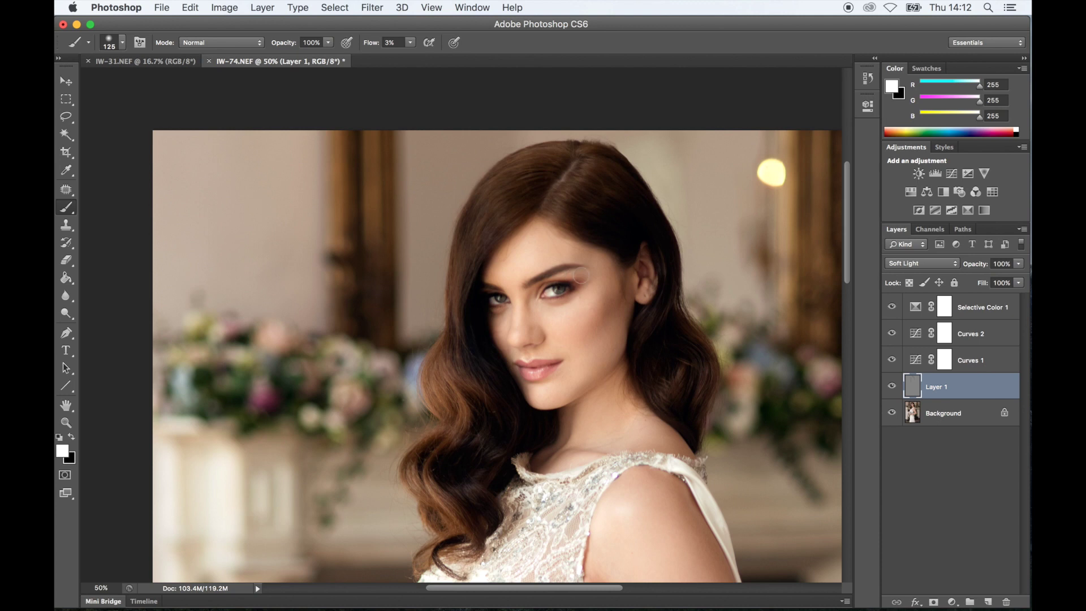
pyautogui.press('[')
pyautogui.press('[')
pyautogui.press('[')
pyautogui.press('super+minus')
pyautogui.press('super+minus')
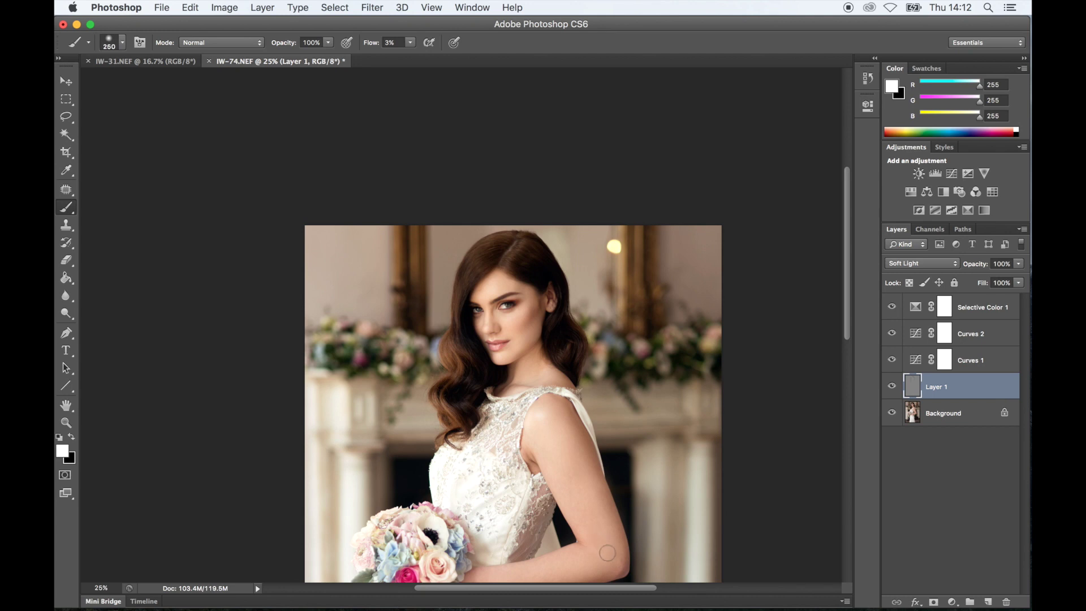
# Lighten the bride's shoulder and upper arm with a white 250 px brush on the Soft Light layer.
pyautogui.press(']')
pyautogui.press(']')
pyautogui.press(']')
pyautogui.moveTo(542, 428); pyautogui.dragTo(556, 415)
pyautogui.press('super+0')
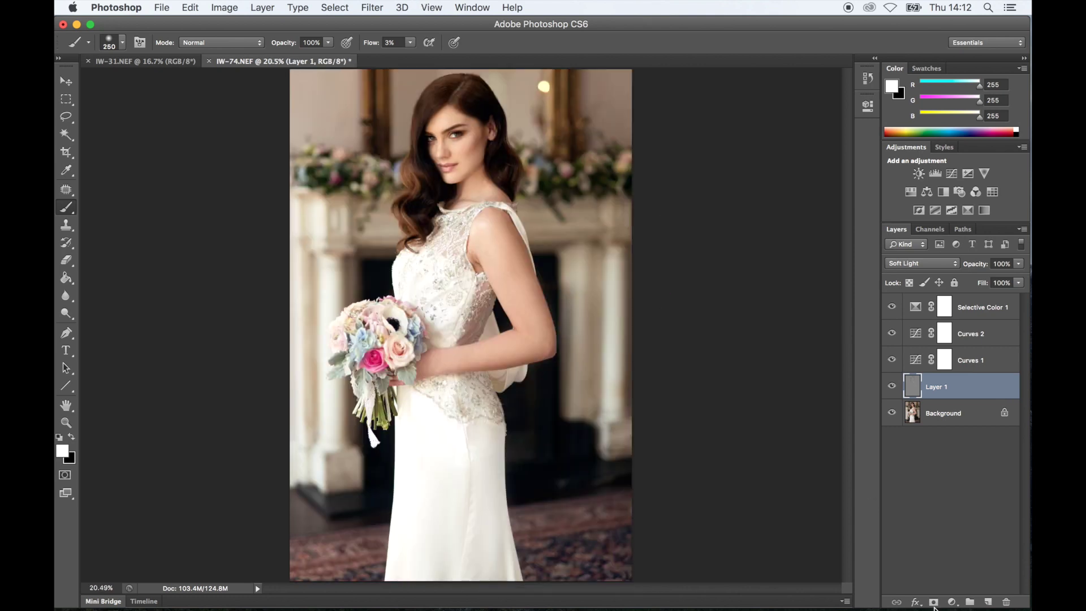
# Add a Curves adjustment layer above Layer 1 and pull the RGB curve's midpoint down slightly to darken the midtones.
pyautogui.click(952, 602)
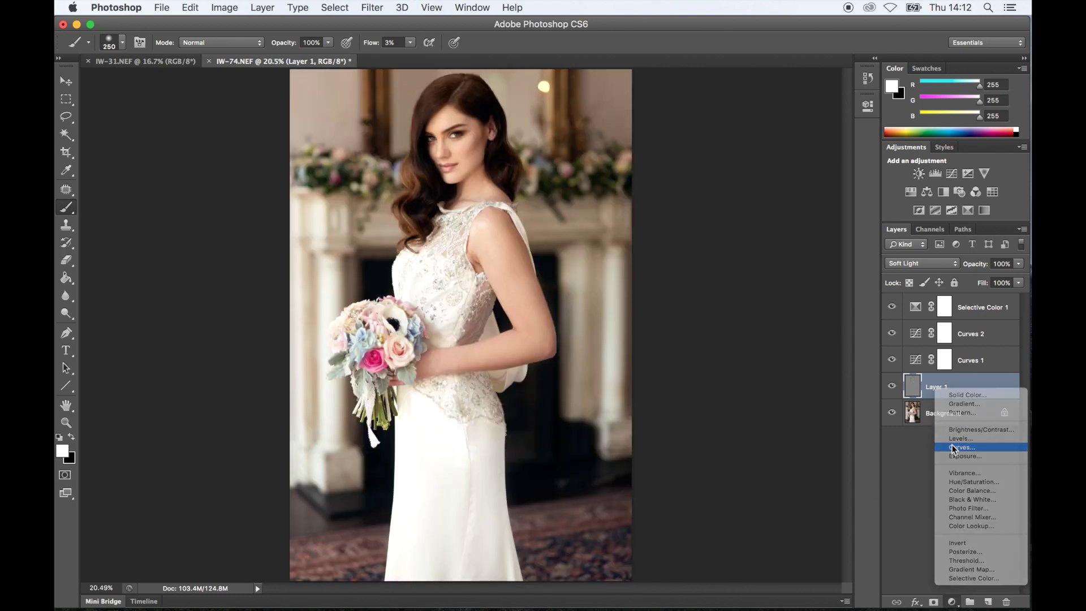
pyautogui.click(955, 447)
pyautogui.moveTo(765, 242)
pyautogui.mouseDown()
pyautogui.moveTo(761, 229)
pyautogui.moveTo(764, 241)
pyautogui.mouseUp()
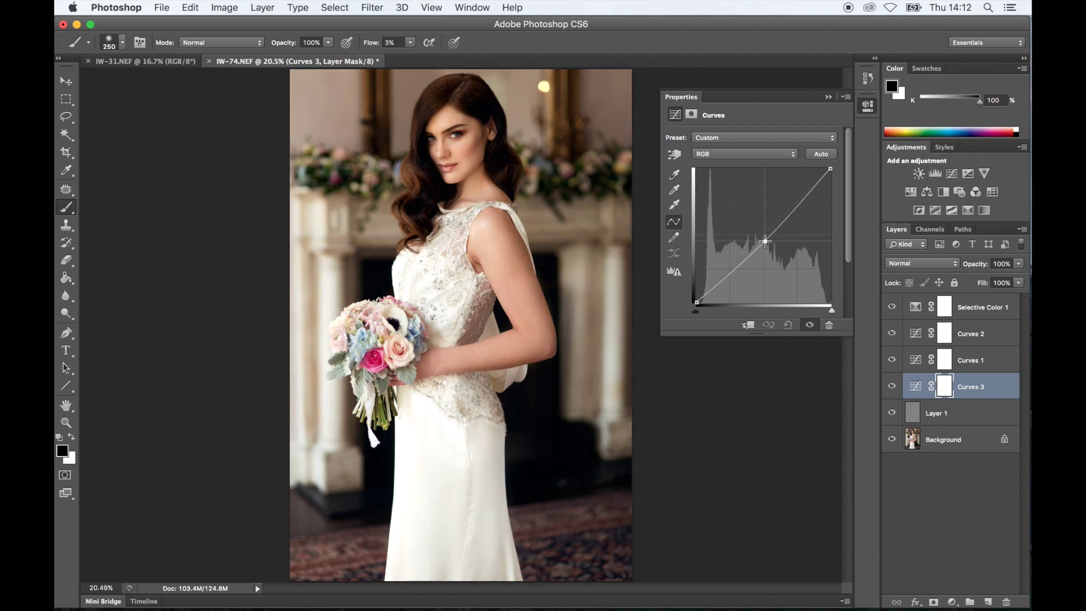
pyautogui.moveTo(765, 241)
pyautogui.mouseDown()
pyautogui.moveTo(760, 229)
pyautogui.moveTo(766, 239)
pyautogui.mouseUp()
pyautogui.click(828, 97)
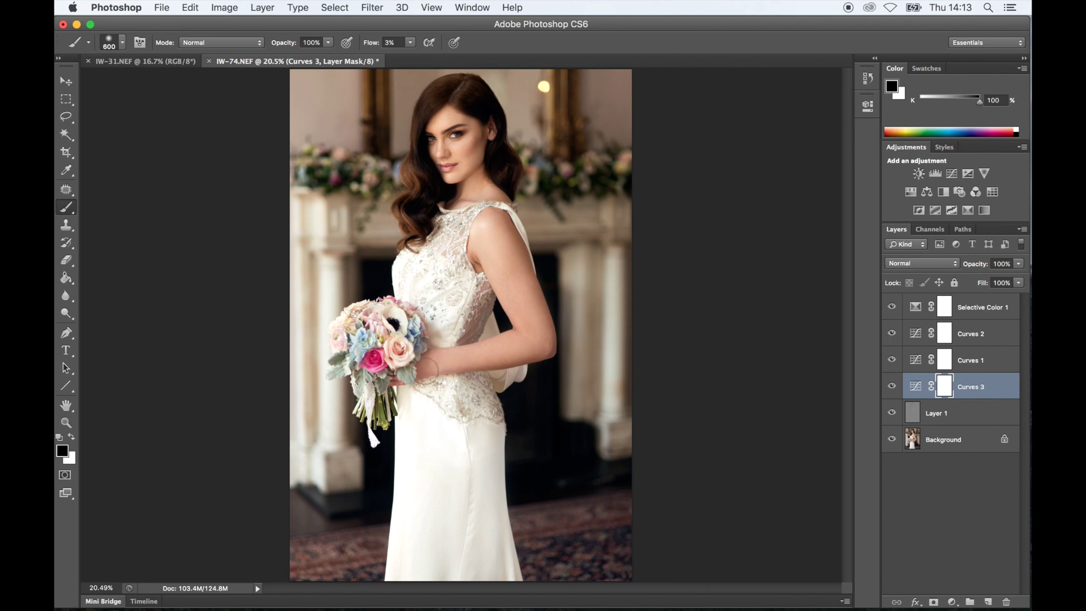
# Paint black on the Curves 3 mask over the bride's arm and hair, raising the brush flow to 16%.
pyautogui.moveTo(467, 357)
pyautogui.mouseDown()
pyautogui.moveTo(446, 359)
pyautogui.moveTo(492, 355)
pyautogui.moveTo(416, 387)
pyautogui.moveTo(555, 337)
pyautogui.mouseUp()
pyautogui.moveTo(543, 339); pyautogui.dragTo(538, 342)
pyautogui.moveTo(378, 48); pyautogui.dragTo(385, 47)
pyautogui.moveTo(452, 118); pyautogui.dragTo(413, 174)
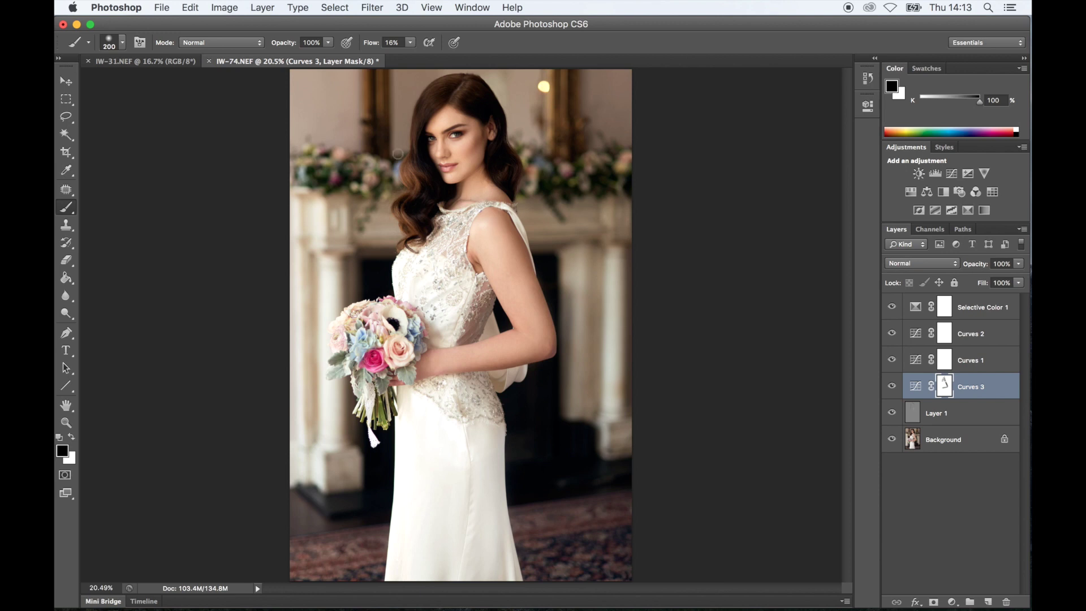
# Add a Hue/Saturation adjustment layer above Curves 3 with the master saturation set to +9.
pyautogui.click(953, 602)
pyautogui.press('Escape')
pyautogui.click(910, 191)
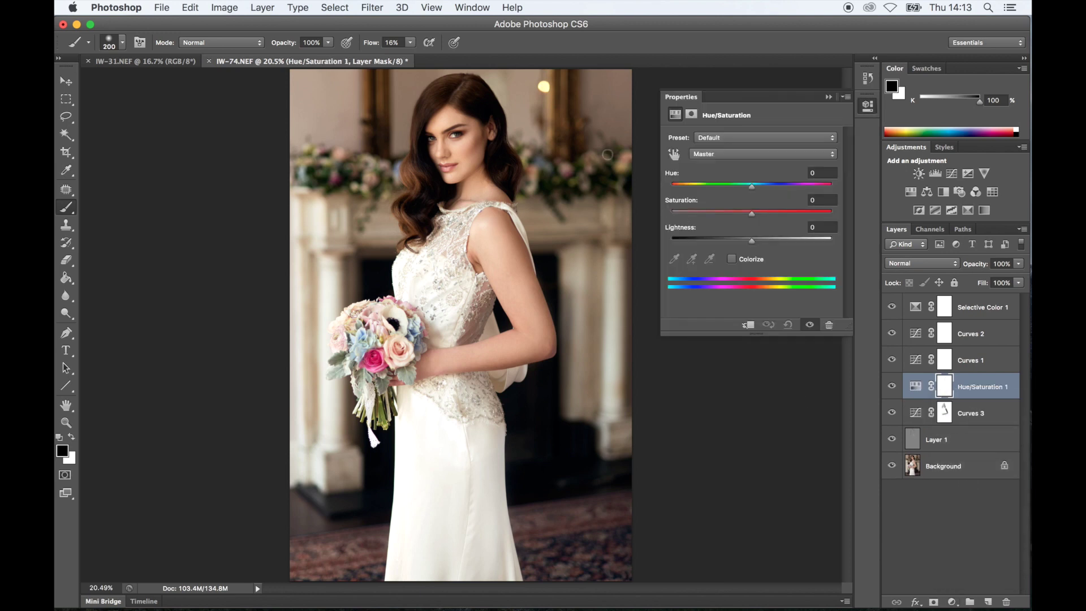
pyautogui.moveTo(753, 211); pyautogui.dragTo(759, 212)
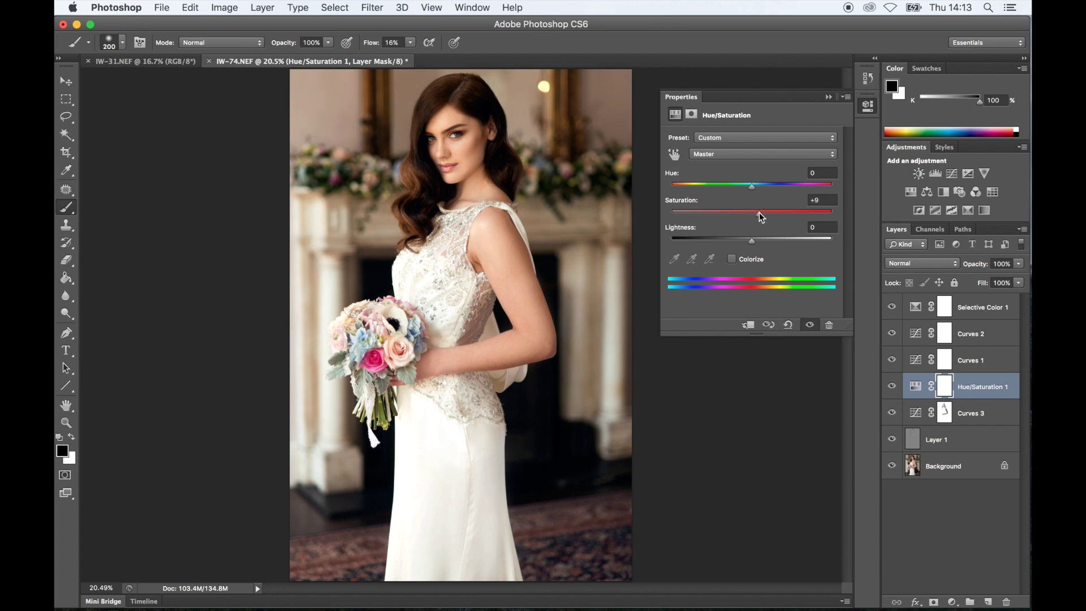
pyautogui.click(829, 96)
# Mask the saturation boost off the bride's skin and hair with a black 700 px brush at 16% flow.
pyautogui.press(']')
pyautogui.press(']')
pyautogui.press(']')
pyautogui.press(']')
pyautogui.press(']')
pyautogui.press(']')
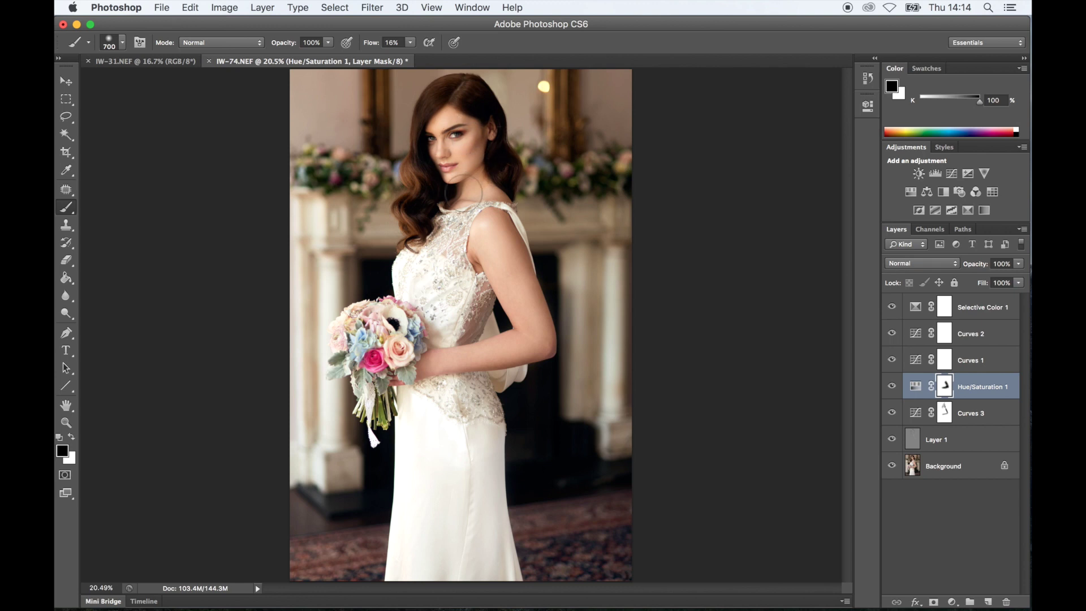
pyautogui.moveTo(461, 99)
pyautogui.mouseDown()
pyautogui.moveTo(491, 150)
pyautogui.moveTo(481, 170)
pyautogui.mouseUp()
# Apply Smart Sharpen to the Background layer with amount 98%, radius 2.6 px and Gaussian Blur removal, and save the document.
pyautogui.click(936, 472)
pyautogui.click(373, 7)
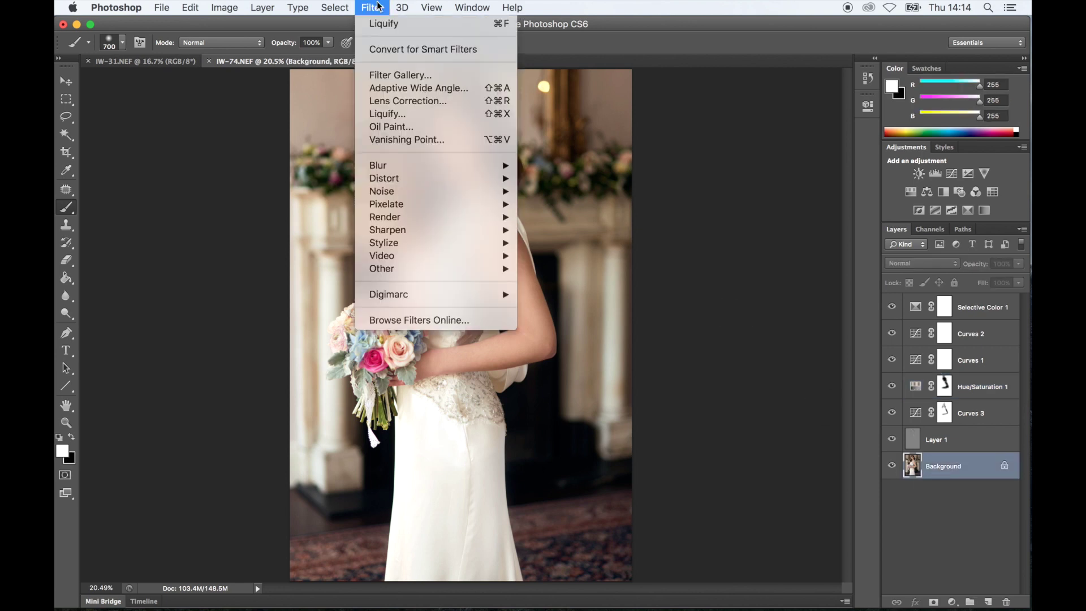
pyautogui.moveTo(406, 230)
pyautogui.click(552, 269)
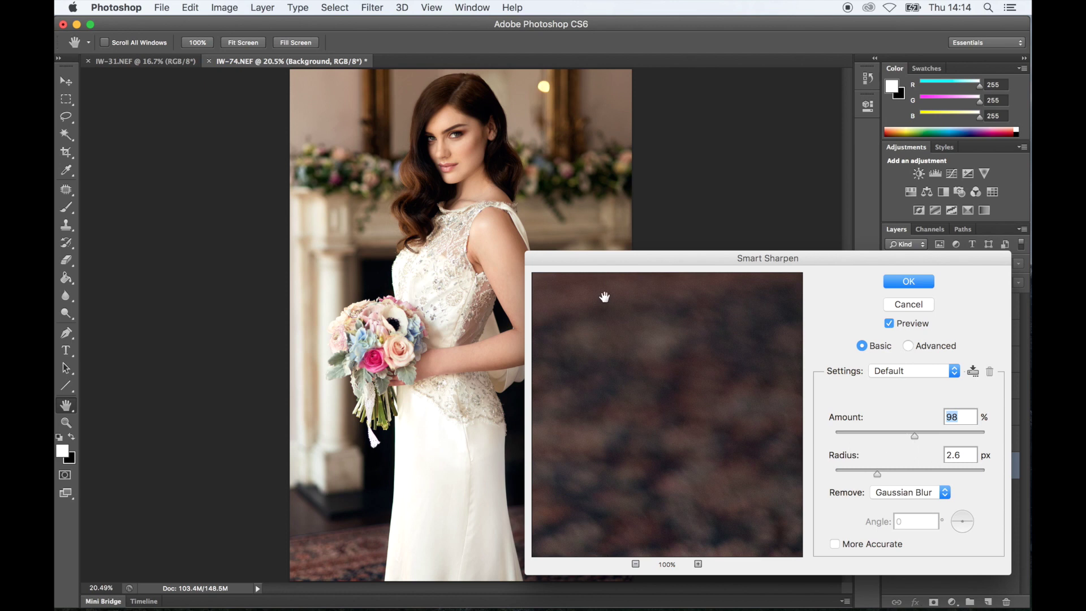
pyautogui.click(463, 137)
pyautogui.moveTo(628, 404); pyautogui.dragTo(666, 375)
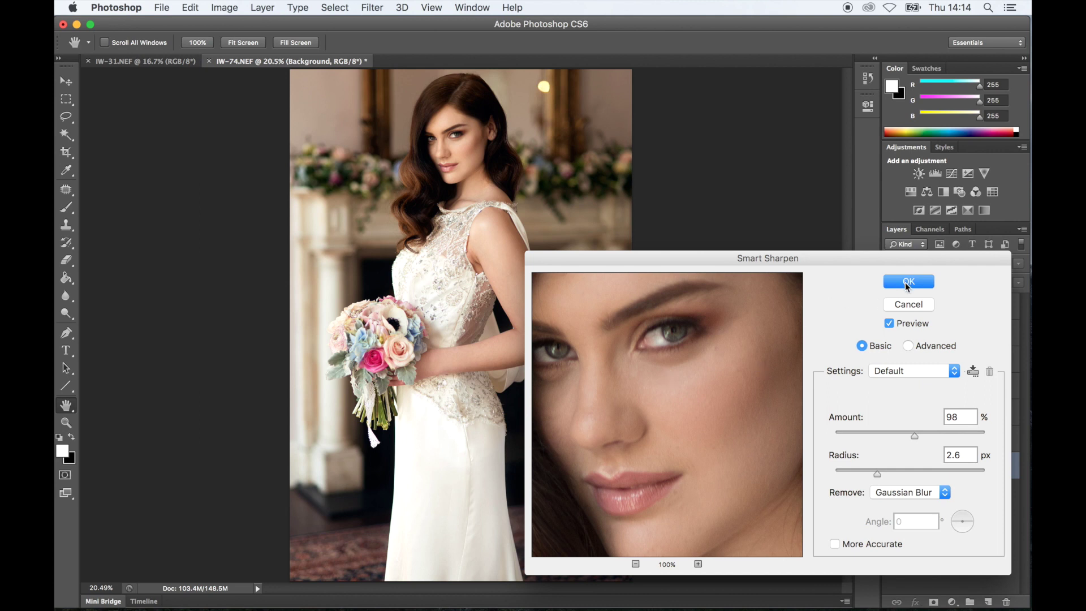
pyautogui.click(907, 282)
pyautogui.press('super+s')
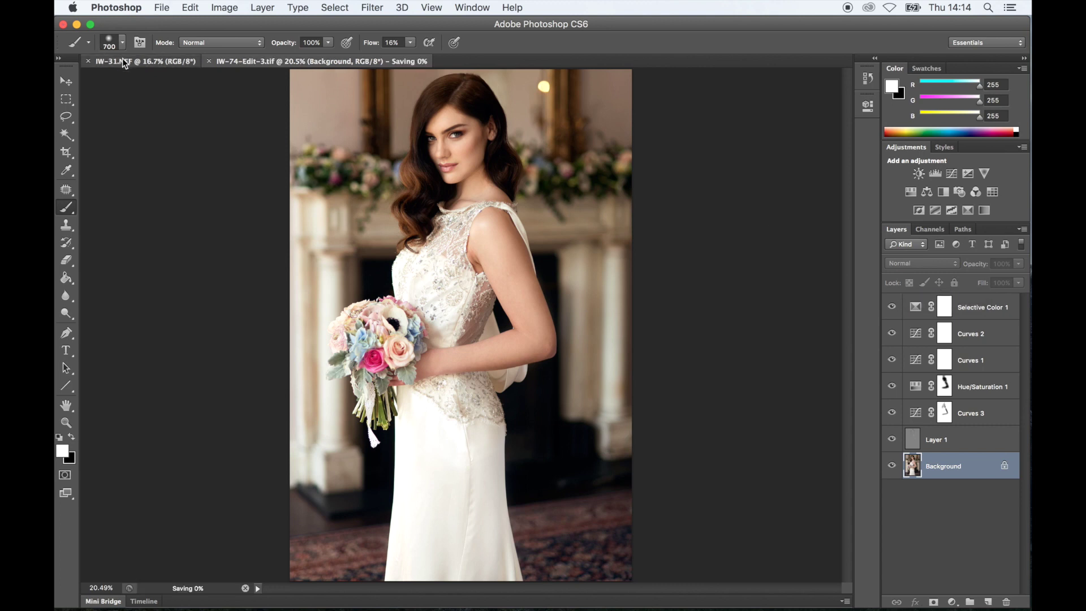
# Switch to the IW-31.NEF document and sample the skin tone on the bride's upper back as the brush colour.
pyautogui.click(123, 59)
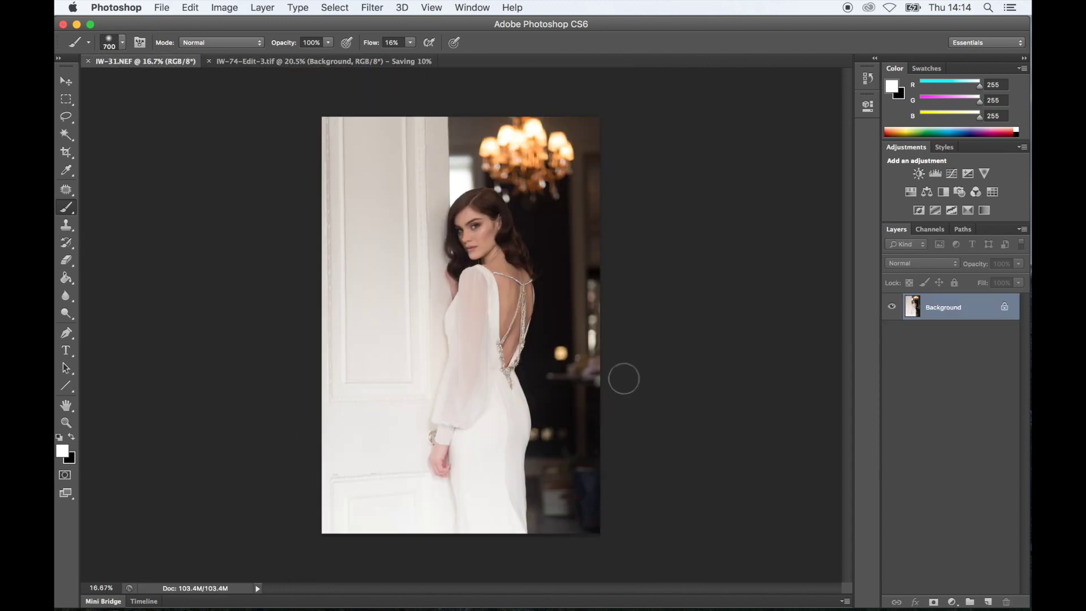
pyautogui.press('super+equal')
pyautogui.press('super+equal')
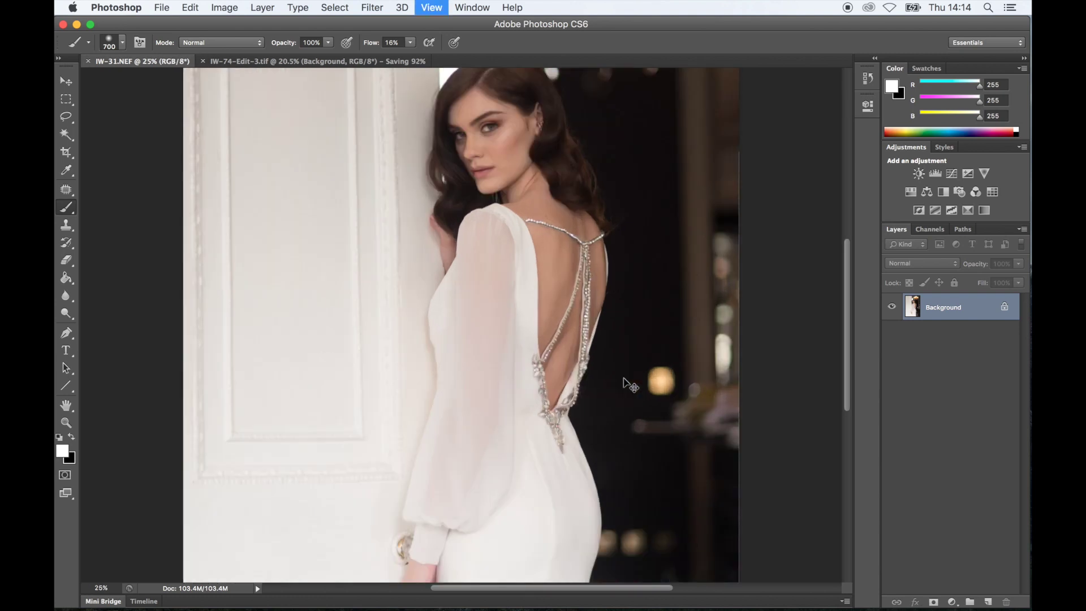
pyautogui.press('super+equal')
pyautogui.scroll(5, 649, 388)
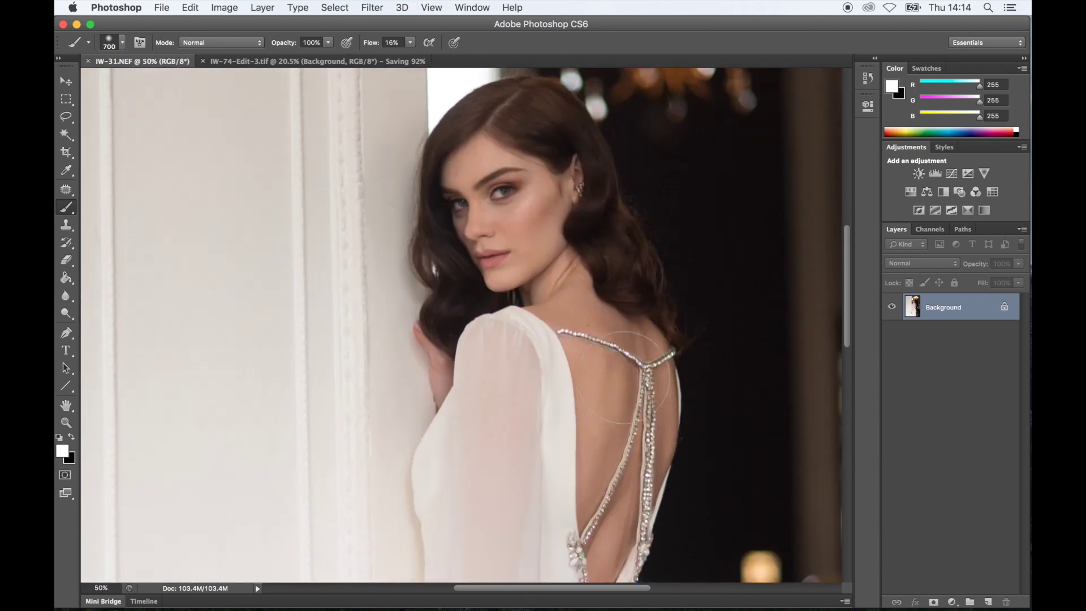
pyautogui.keyDown('alt'); pyautogui.click(618, 371); pyautogui.keyUp('alt')
# Even out the skin on the bride's back with the sampled tone, using a 200 px brush at 3% flow.
pyautogui.press('[')
pyautogui.press('[')
pyautogui.press('[')
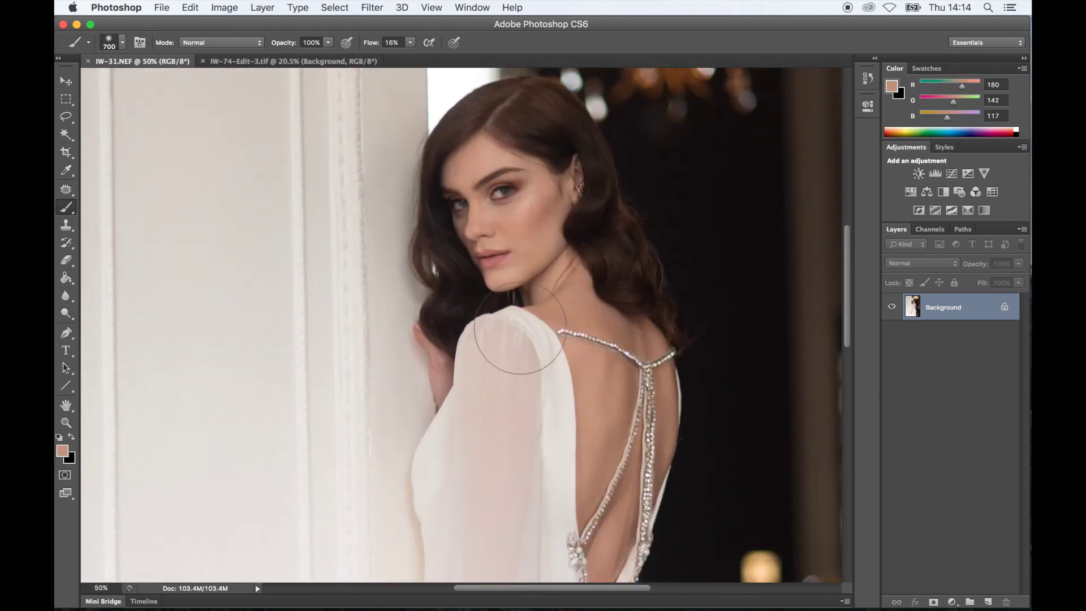
pyautogui.press('[')
pyautogui.press('[')
pyautogui.press('[')
pyautogui.press('[')
pyautogui.press('[')
pyautogui.moveTo(374, 45); pyautogui.dragTo(371, 45)
pyautogui.press('Return')
pyautogui.press(']')
pyautogui.press(']')
pyautogui.press(']')
pyautogui.moveTo(594, 433); pyautogui.dragTo(609, 488)
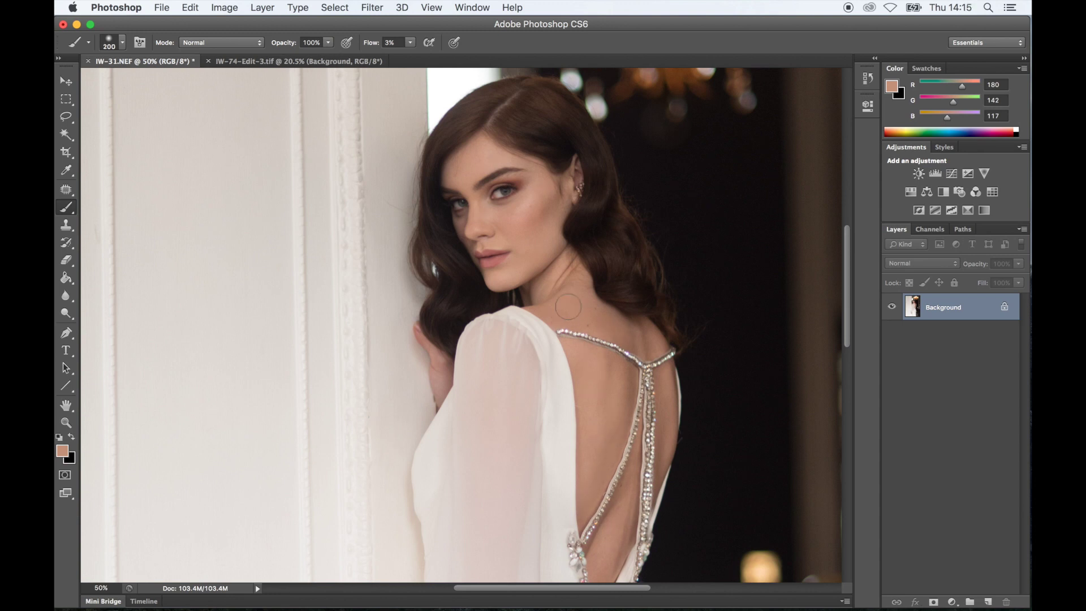
pyautogui.scroll(-10, 468, 465)
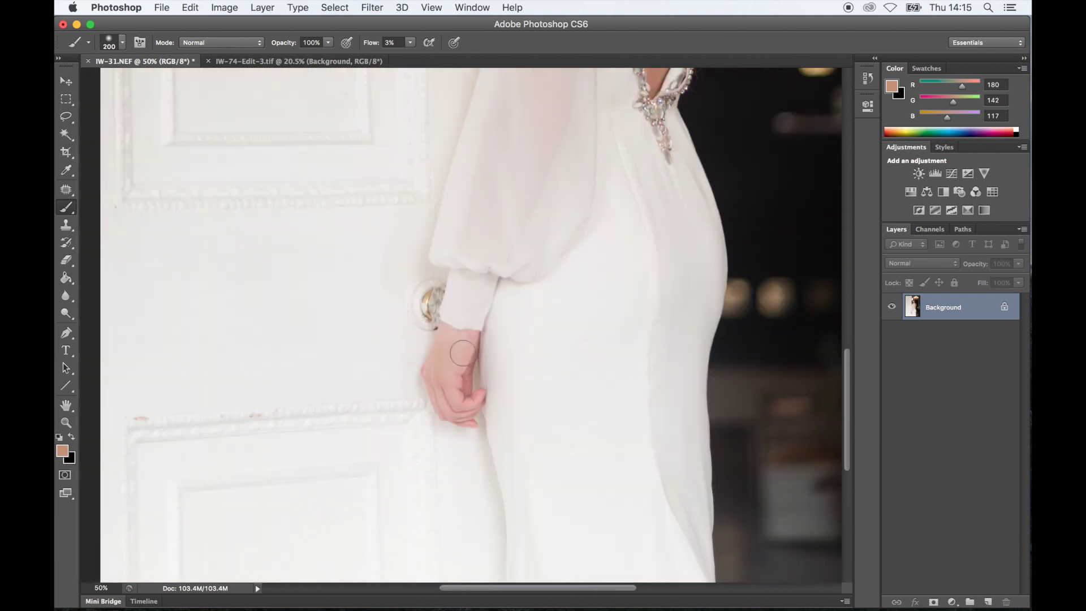
pyautogui.scroll(10, 461, 352)
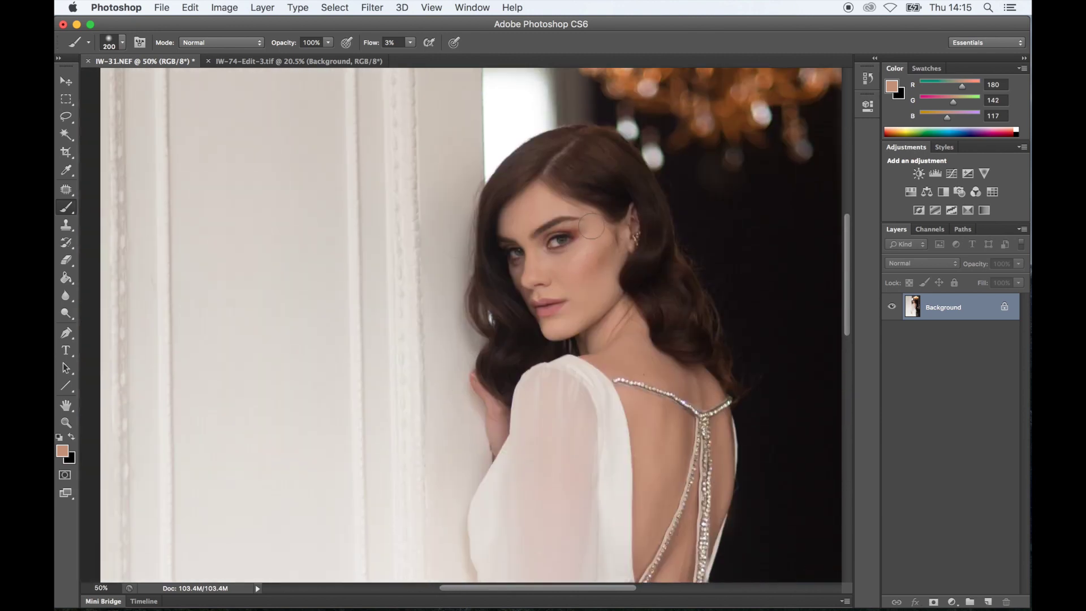
# Push the bride's hair outward on both sides in Liquify with a brush size of 400 to 500 for fuller waves.
pyautogui.click(369, 8)
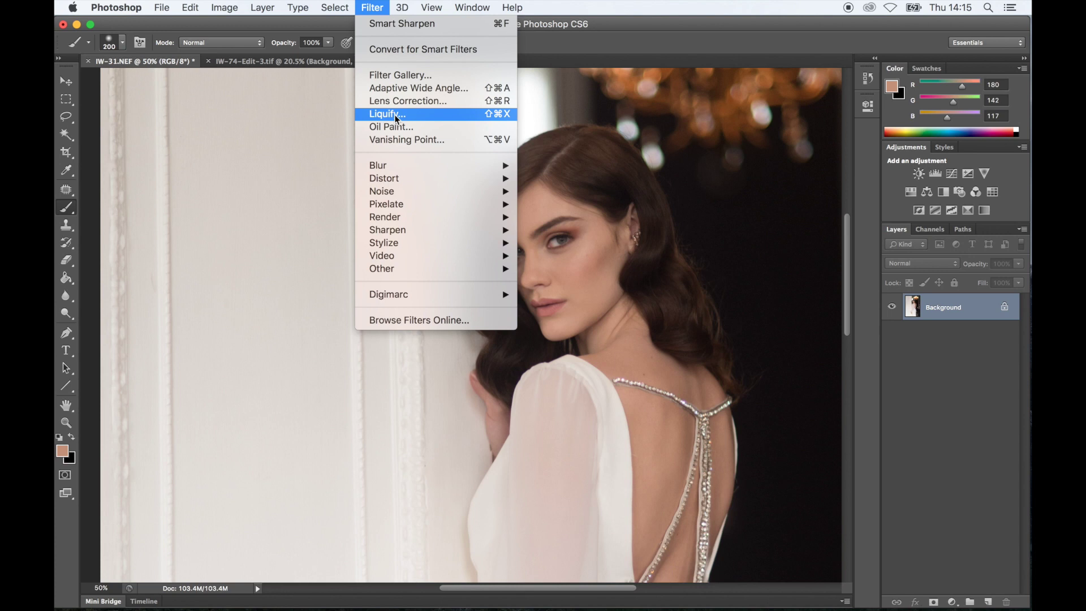
pyautogui.click(395, 114)
pyautogui.press('super+equal')
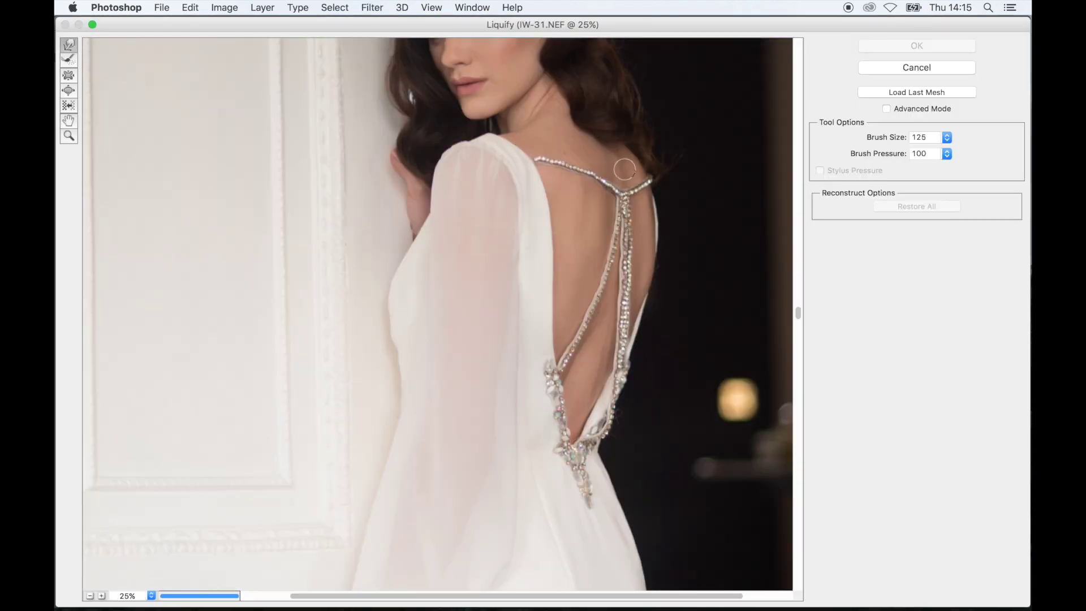
pyautogui.scroll(5, 624, 170)
pyautogui.press(']')
pyautogui.press(']')
pyautogui.press(']')
pyautogui.press(']')
pyautogui.press(']')
pyautogui.press(']')
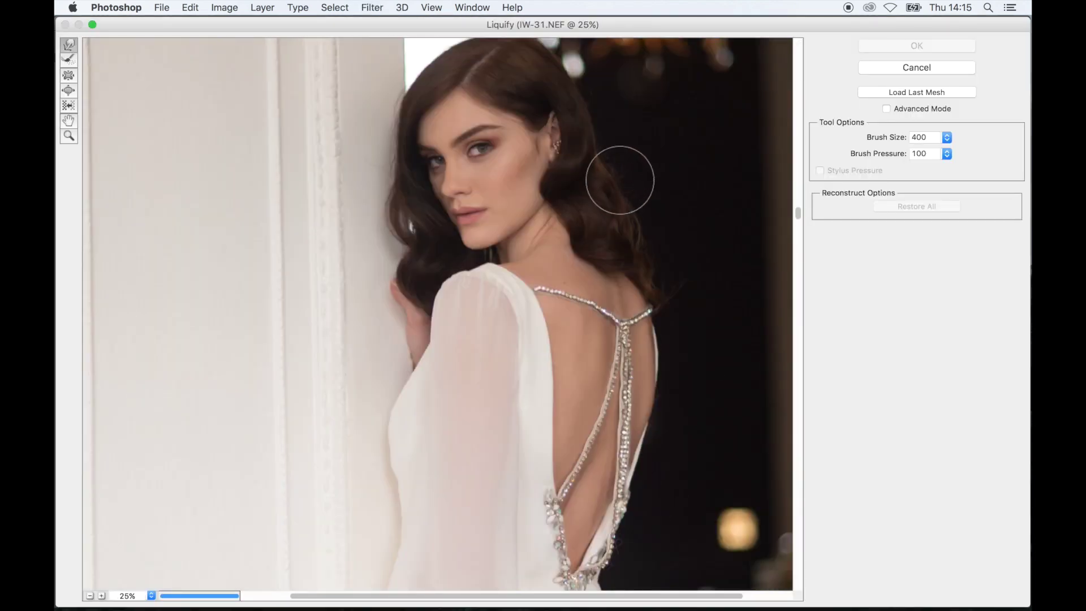
pyautogui.moveTo(618, 182); pyautogui.dragTo(627, 182)
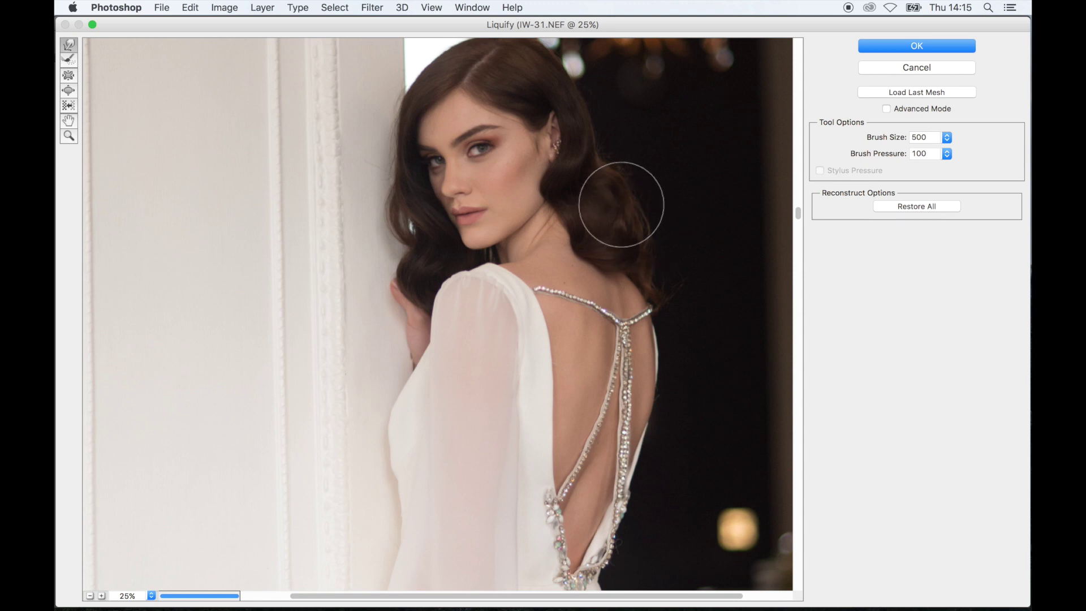
pyautogui.moveTo(400, 189); pyautogui.dragTo(392, 218)
pyautogui.scroll(5, 447, 217)
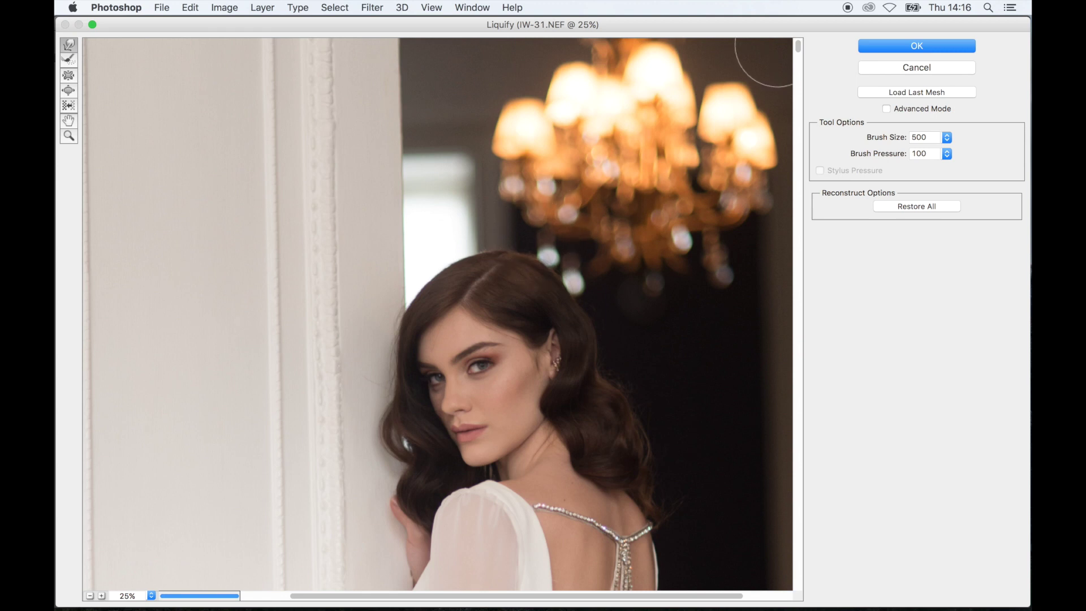
pyautogui.click(919, 45)
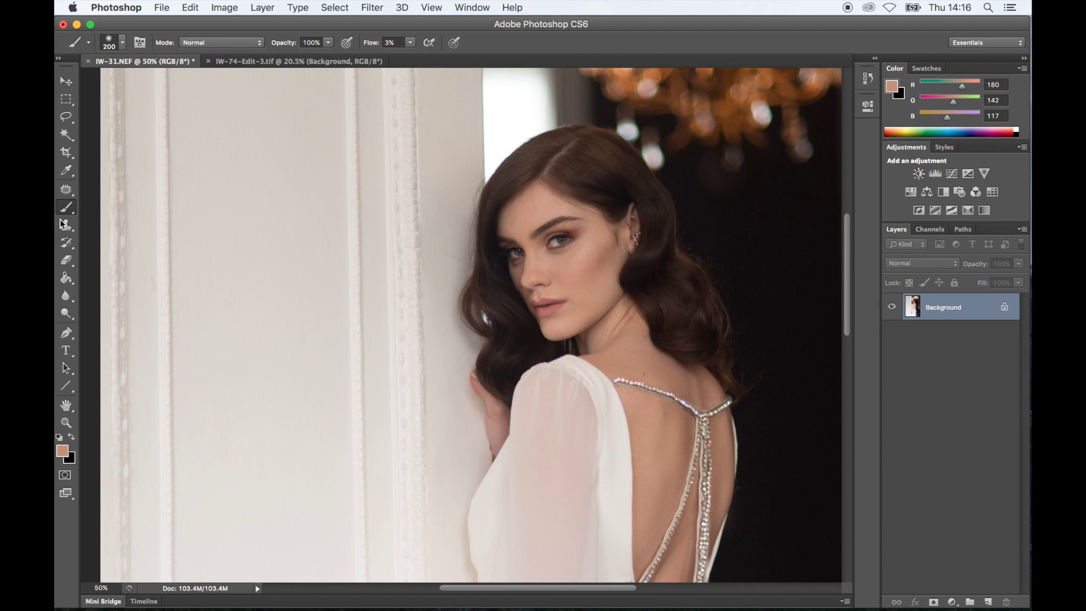
# Clone hair over the light gap in the waves beside the bride's cheek with the Clone Stamp, and set its flow to 81%.
pyautogui.press('s')
pyautogui.keyDown('alt'); pyautogui.click(514, 321); pyautogui.keyUp('alt')
pyautogui.moveTo(496, 325); pyautogui.dragTo(484, 312)
pyautogui.hotkey('shift', '8')
pyautogui.hotkey('shift', '1')
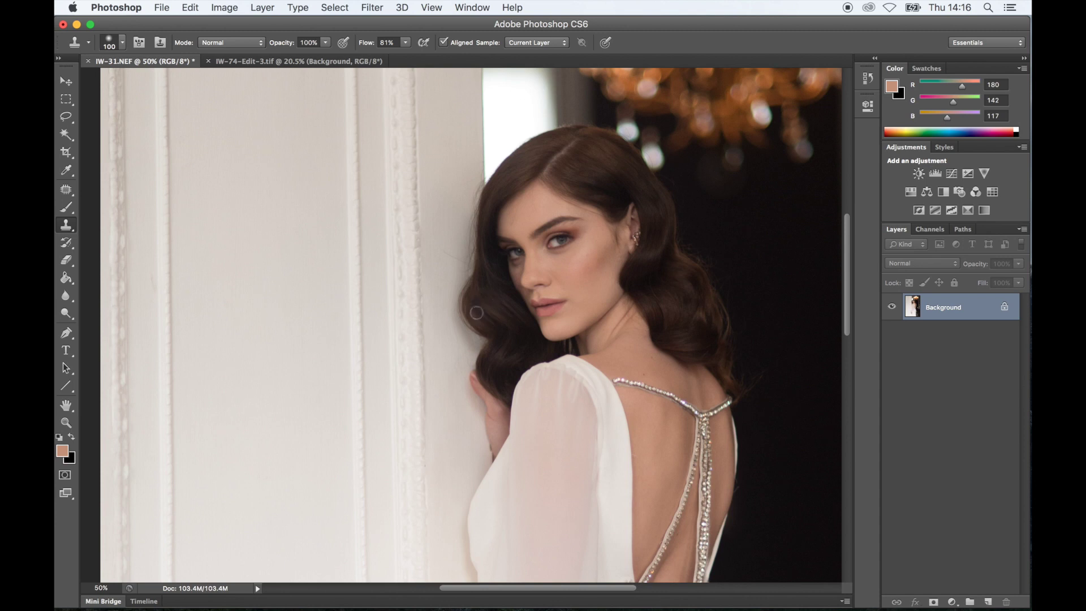
# Clone away the stray hairs along both edges of the bride's hair, and sample the wall colour beside it for the brush.
pyautogui.keyDown('alt'); pyautogui.click(705, 341); pyautogui.keyUp('alt')
pyautogui.moveTo(727, 337)
pyautogui.mouseDown()
pyautogui.moveTo(706, 298)
pyautogui.moveTo(723, 320)
pyautogui.moveTo(712, 340)
pyautogui.moveTo(720, 317)
pyautogui.moveTo(711, 307)
pyautogui.moveTo(717, 335)
pyautogui.mouseUp()
pyautogui.press('super+z')
pyautogui.moveTo(735, 340); pyautogui.dragTo(700, 249)
pyautogui.moveTo(453, 305)
pyautogui.mouseDown()
pyautogui.moveTo(442, 261)
pyautogui.moveTo(458, 263)
pyautogui.mouseUp()
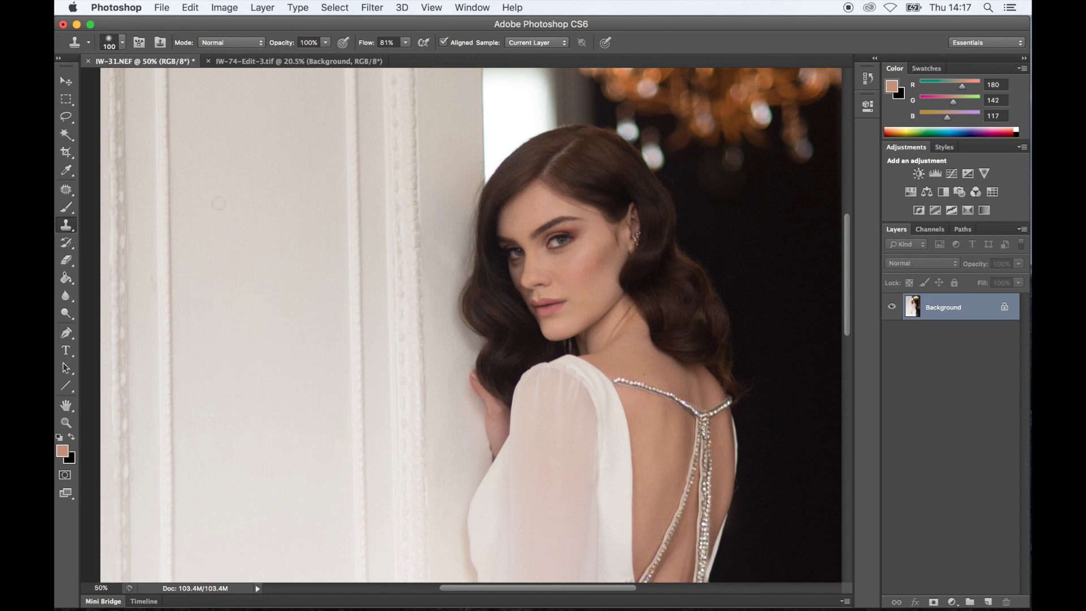
pyautogui.click(66, 207)
pyautogui.keyDown('alt'); pyautogui.click(435, 260); pyautogui.keyUp('alt')
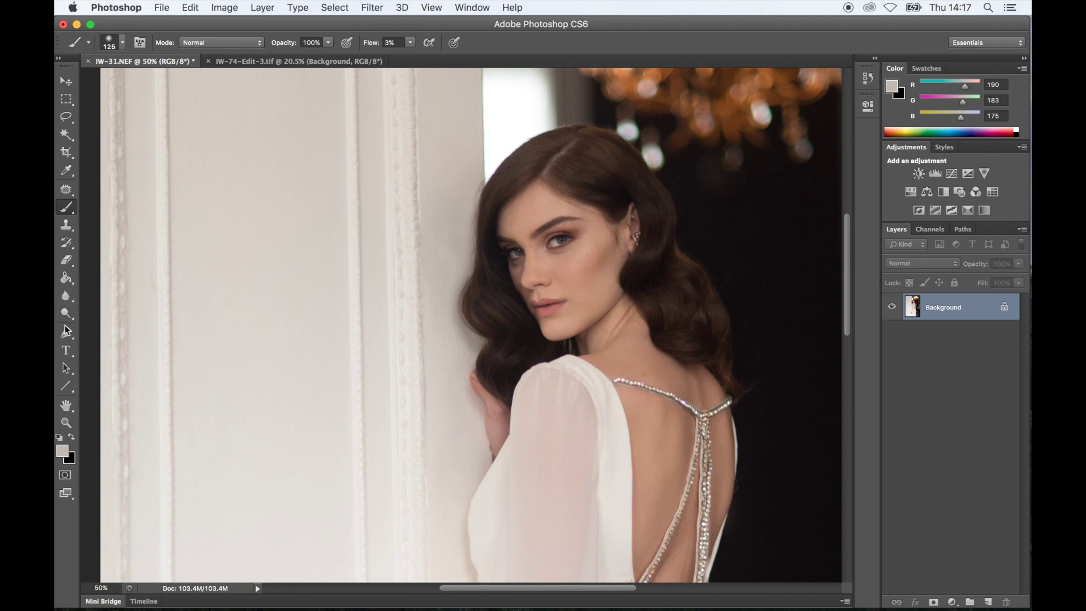
# Float the IW-74-Edit-3.tif window and copy its Selective Color 1, Curves 2 and Curves 1 layers onto IW-31.NEF.
pyautogui.press('super+0')
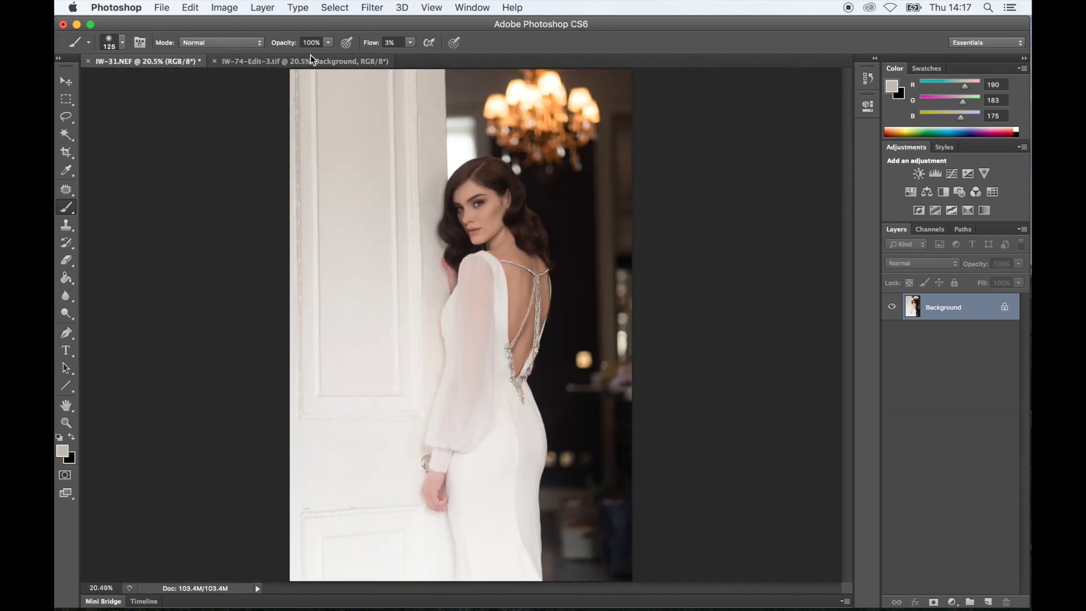
pyautogui.moveTo(310, 60); pyautogui.dragTo(296, 154)
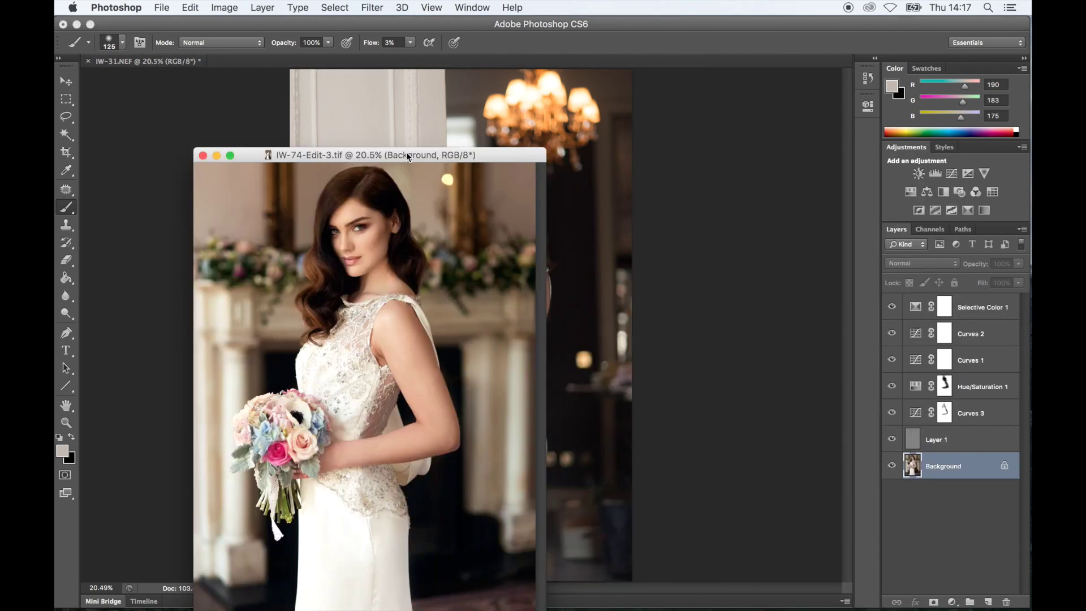
pyautogui.moveTo(379, 160); pyautogui.dragTo(337, 111)
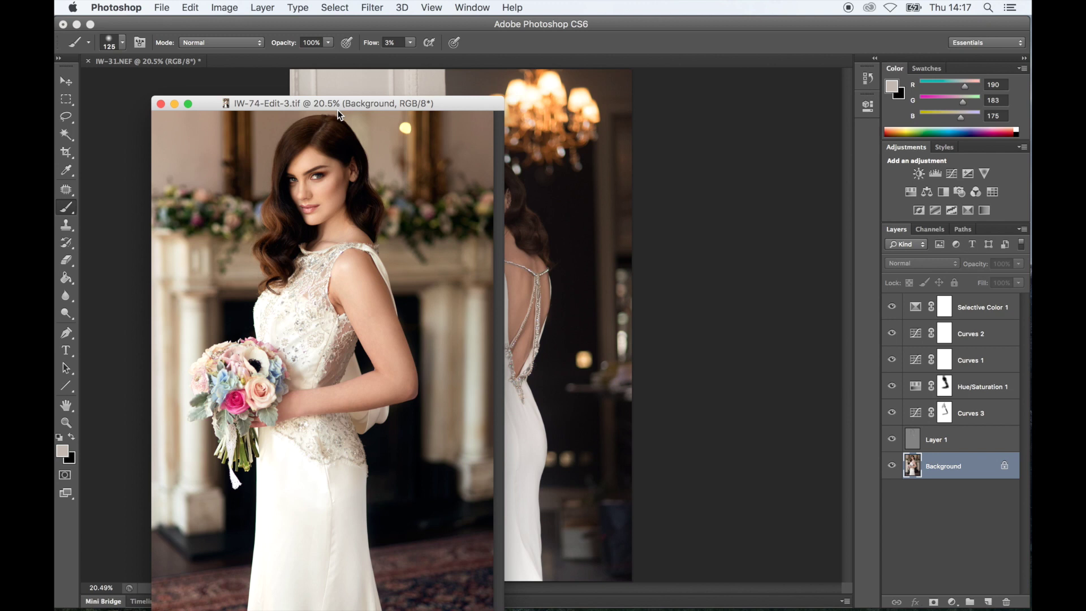
pyautogui.click(981, 311)
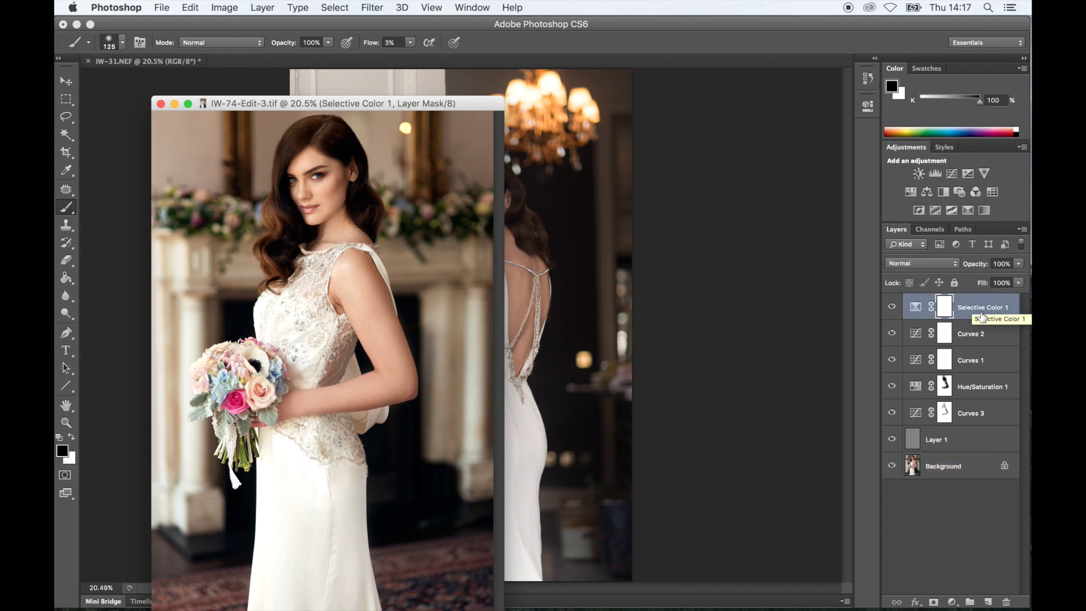
pyautogui.keyDown('shift'); pyautogui.click(975, 363); pyautogui.keyUp('shift')
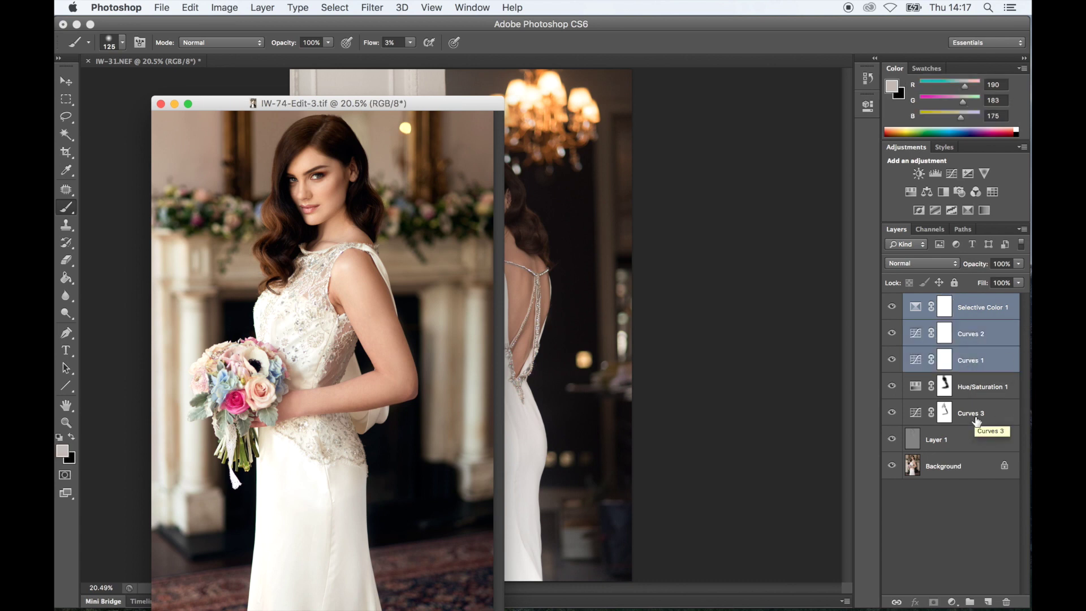
pyautogui.moveTo(968, 327); pyautogui.dragTo(586, 267)
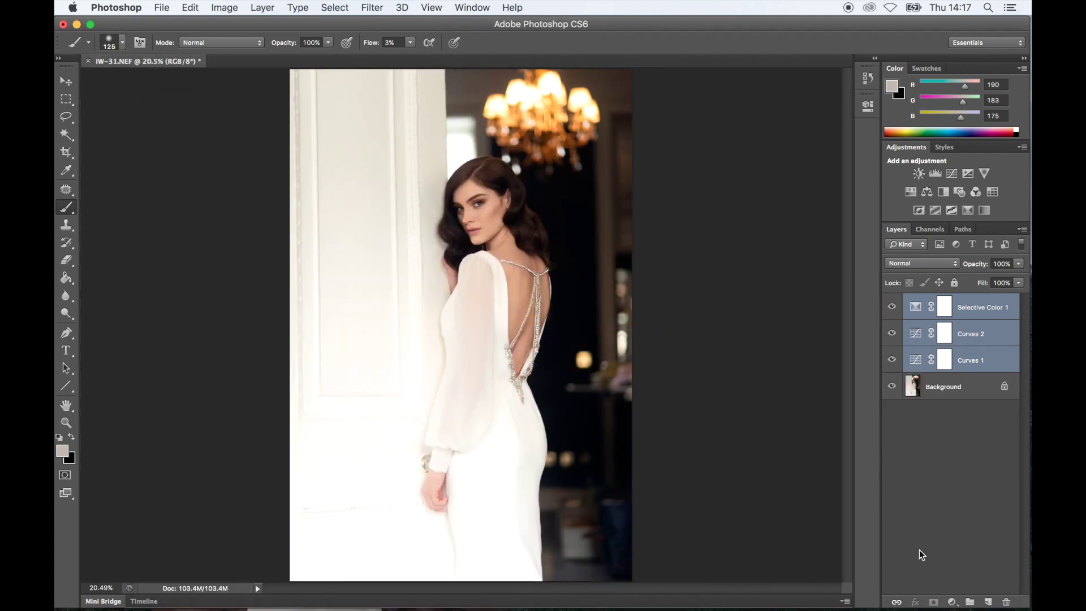
# Add a Curves adjustment that slightly darkens the midtones, and mask it off the bride's skin with a 500 brush at 12% flow.
pyautogui.click(955, 602)
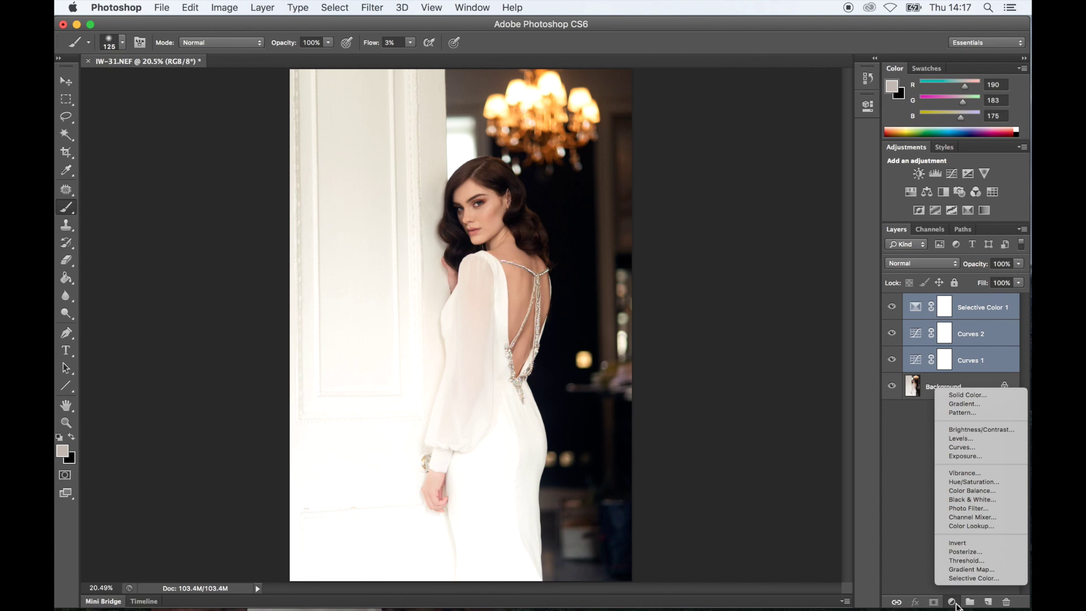
pyautogui.click(952, 445)
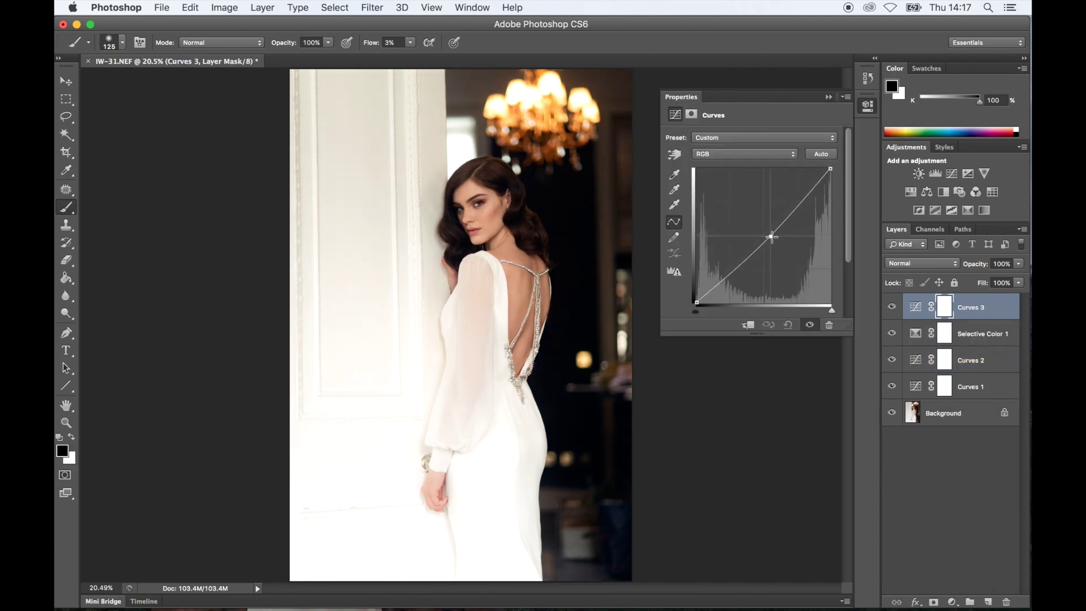
pyautogui.click(772, 237)
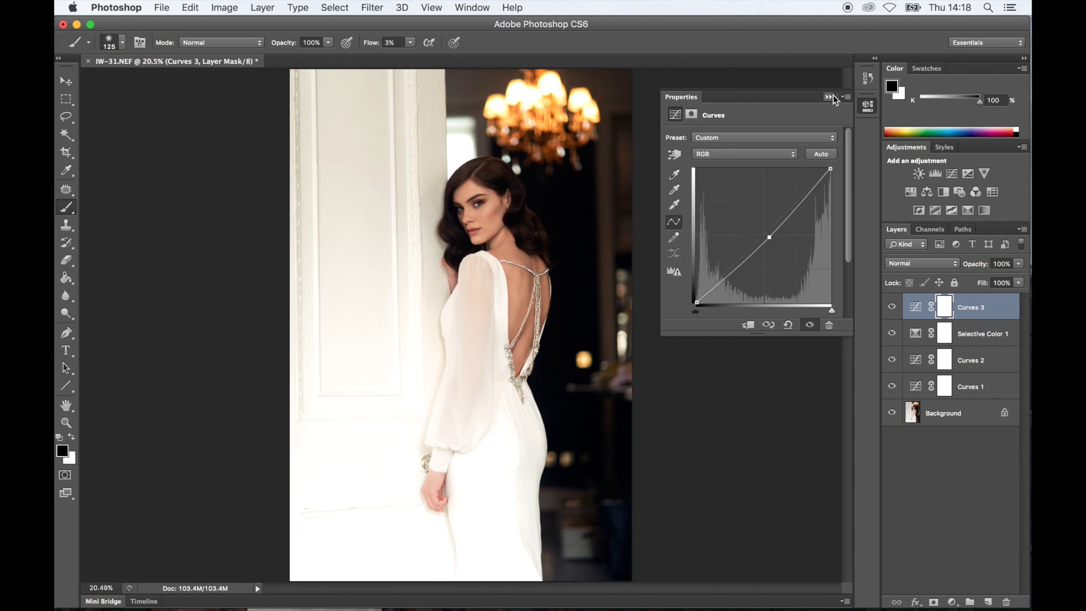
pyautogui.click(829, 97)
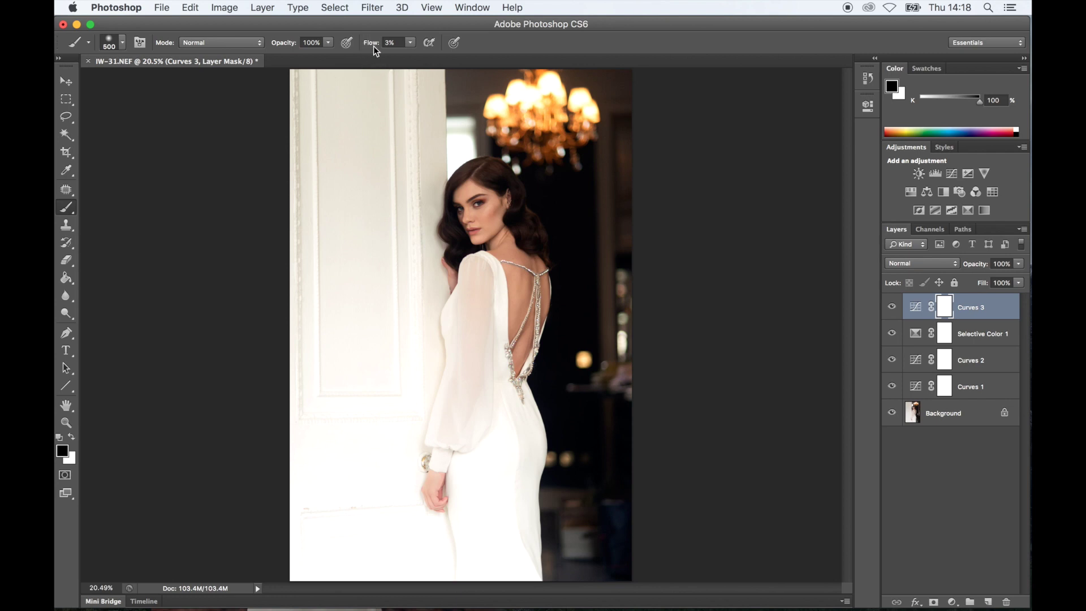
pyautogui.moveTo(368, 45); pyautogui.dragTo(376, 45)
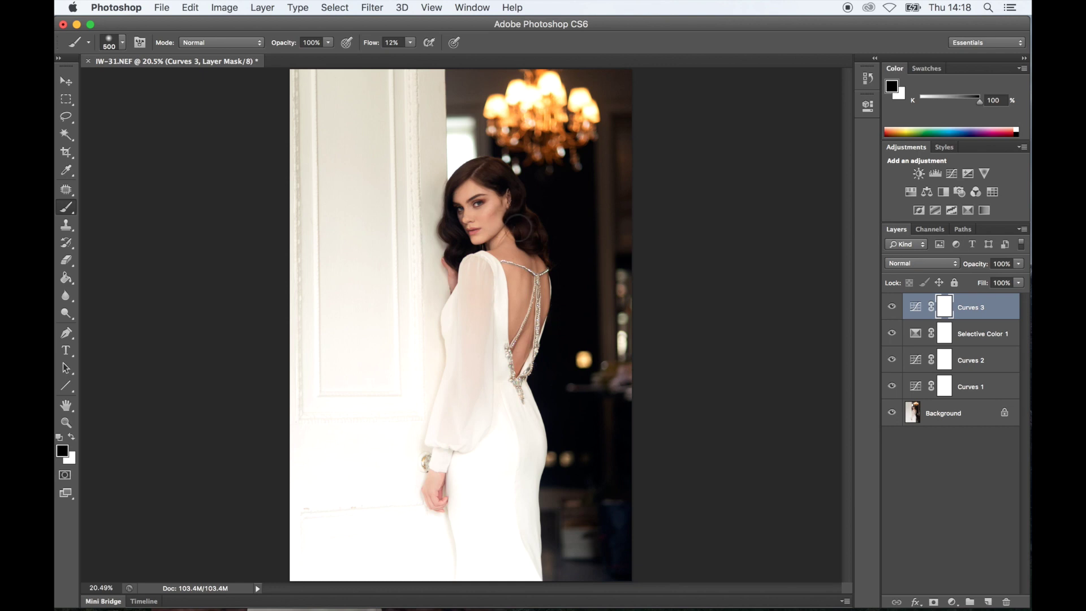
pyautogui.moveTo(479, 224)
pyautogui.mouseDown()
pyautogui.moveTo(520, 311)
pyautogui.moveTo(531, 376)
pyautogui.mouseUp()
# Add a Hue/Saturation adjustment above the curves and paint black on its mask over the bride's skin.
pyautogui.click(949, 601)
pyautogui.click(964, 492)
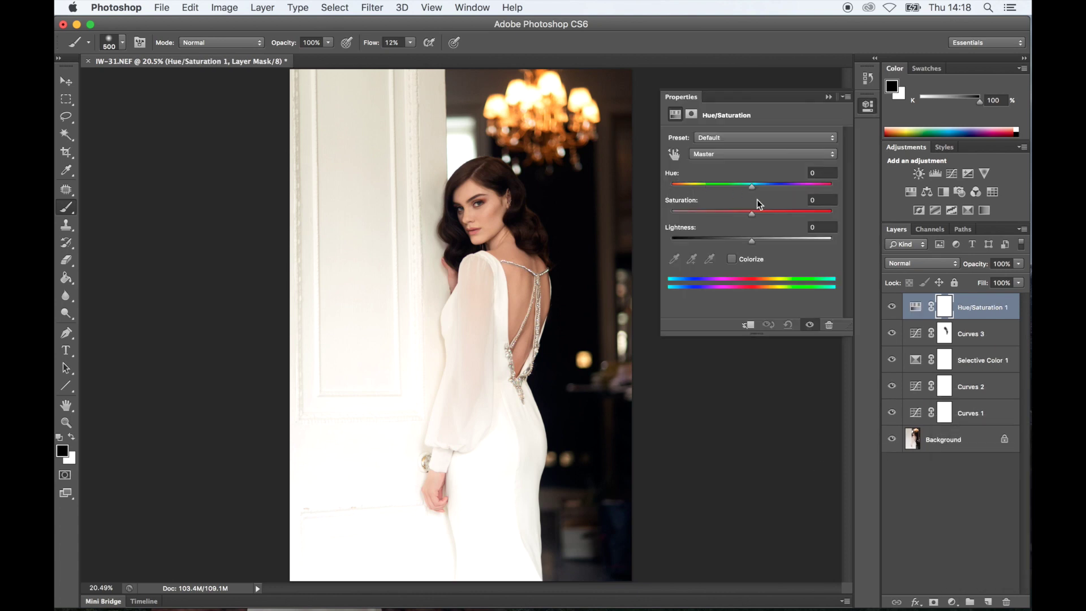
pyautogui.click(828, 98)
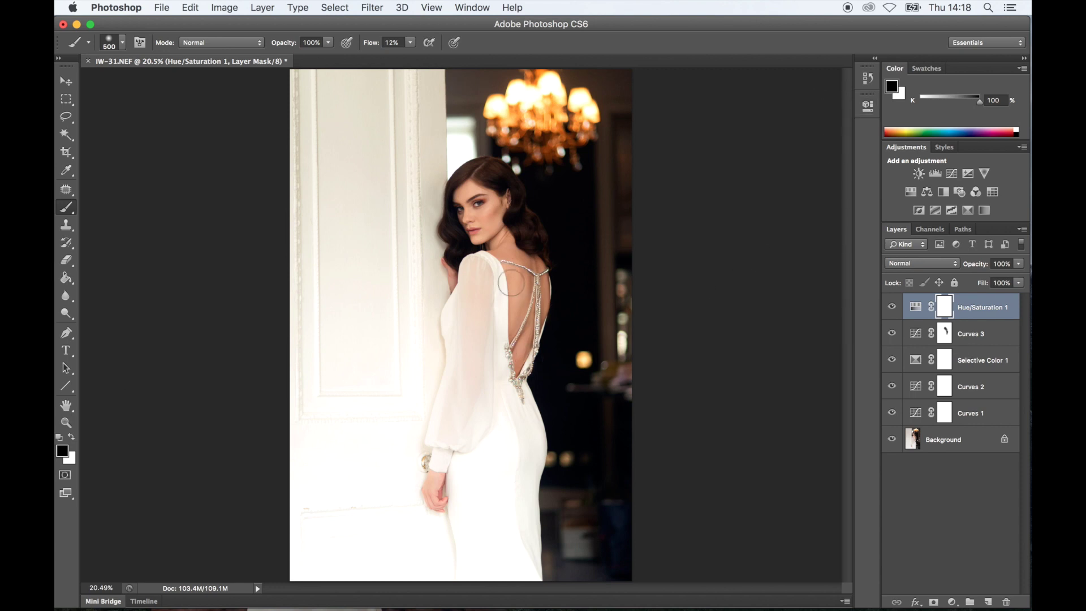
pyautogui.moveTo(480, 212)
pyautogui.mouseDown()
pyautogui.moveTo(524, 356)
pyautogui.moveTo(430, 485)
pyautogui.moveTo(478, 329)
pyautogui.moveTo(528, 295)
pyautogui.moveTo(482, 220)
pyautogui.moveTo(499, 244)
pyautogui.mouseUp()
# Create a new Soft Light layer filled with neutral gray directly above Background.
pyautogui.click(981, 447)
pyautogui.click(988, 602)
pyautogui.hotkey('ctrl', 'z')
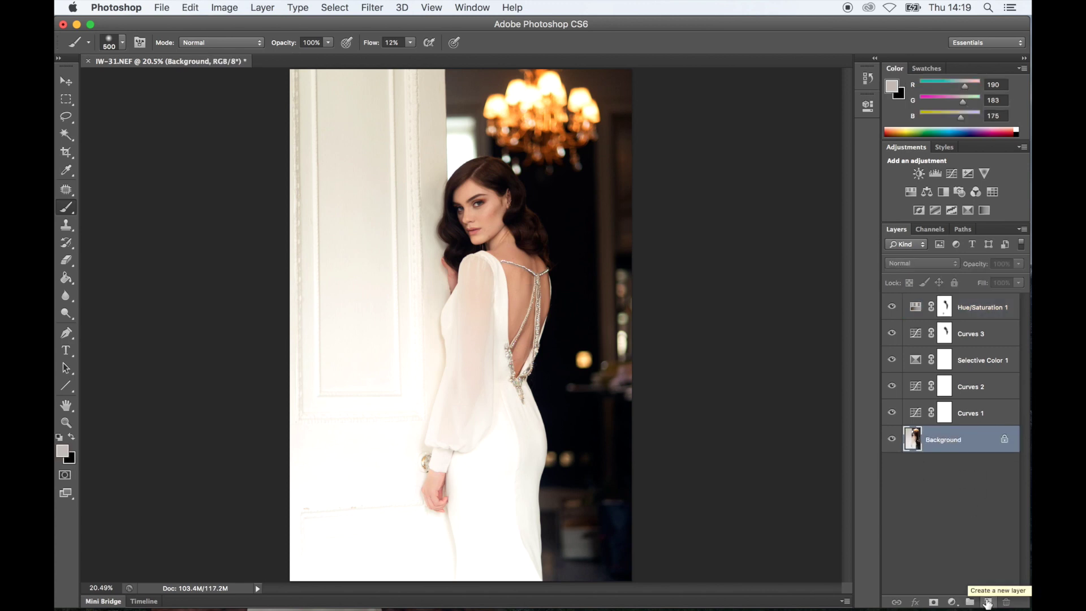
pyautogui.keyDown('alt'); pyautogui.click(988, 603); pyautogui.keyUp('alt')
pyautogui.click(452, 319)
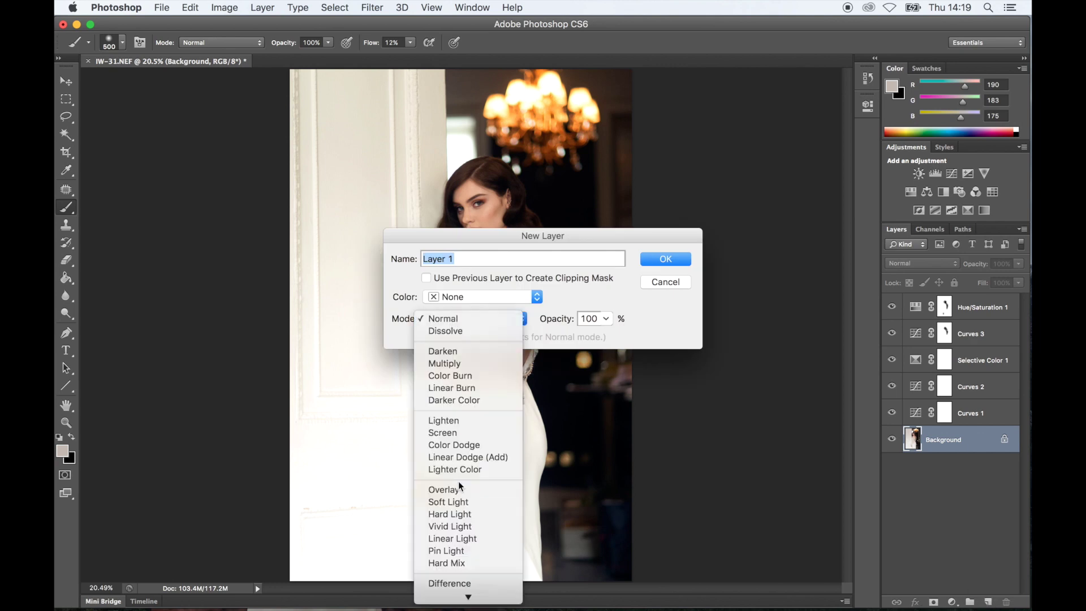
pyautogui.click(461, 502)
pyautogui.click(427, 337)
pyautogui.click(662, 260)
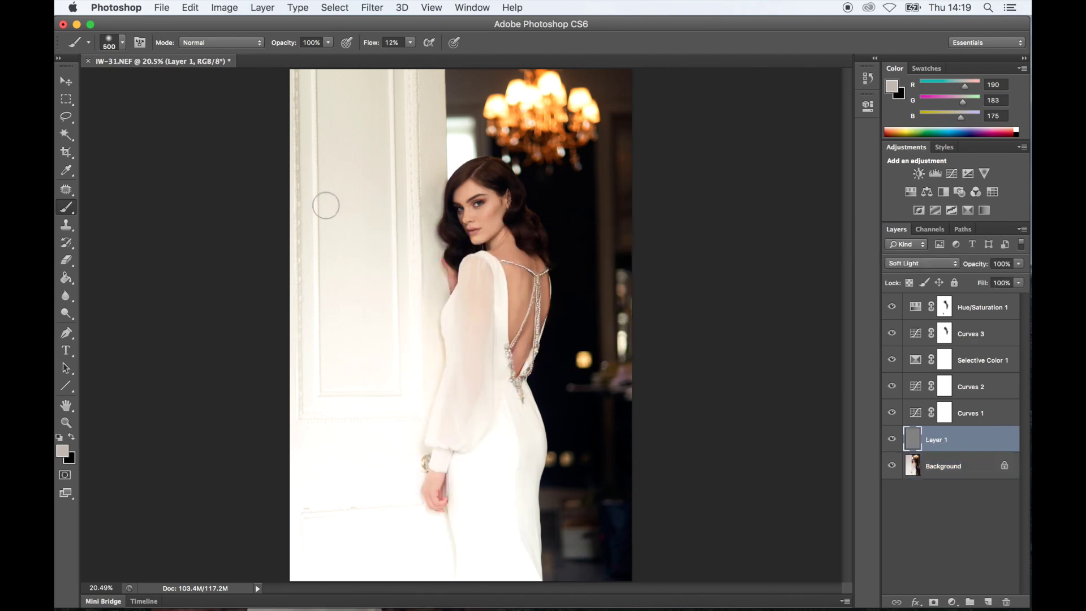
# Dodge the highlights on the bride's face and hair on the gray layer with white, using a 100 brush at 1% flow.
pyautogui.click(60, 437)
pyautogui.click(72, 436)
pyautogui.press('[')
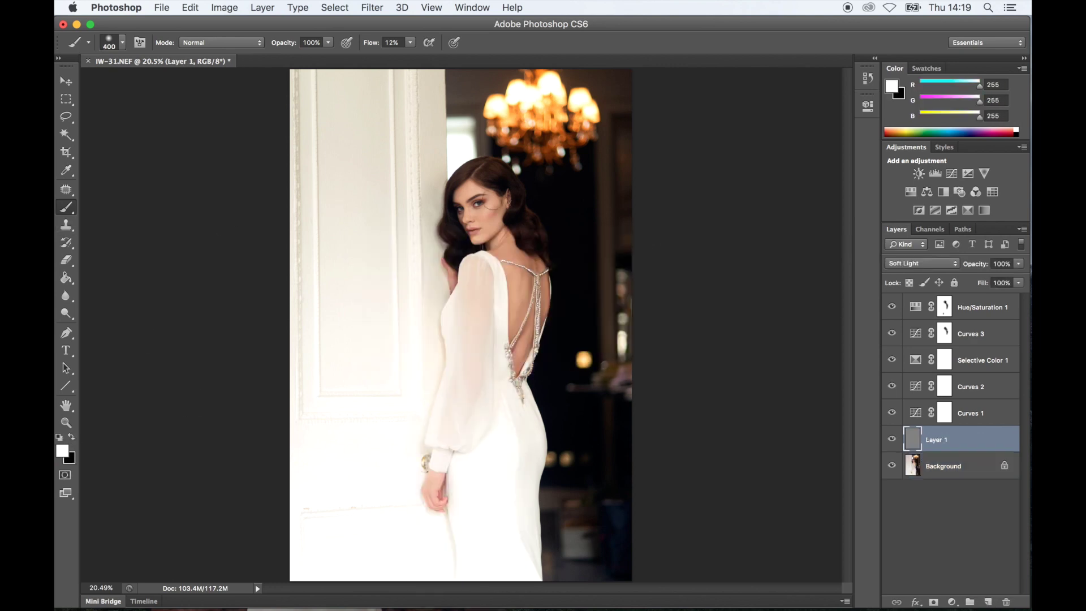
pyautogui.press('super+equal')
pyautogui.press('super+equal')
pyautogui.press('super+equal')
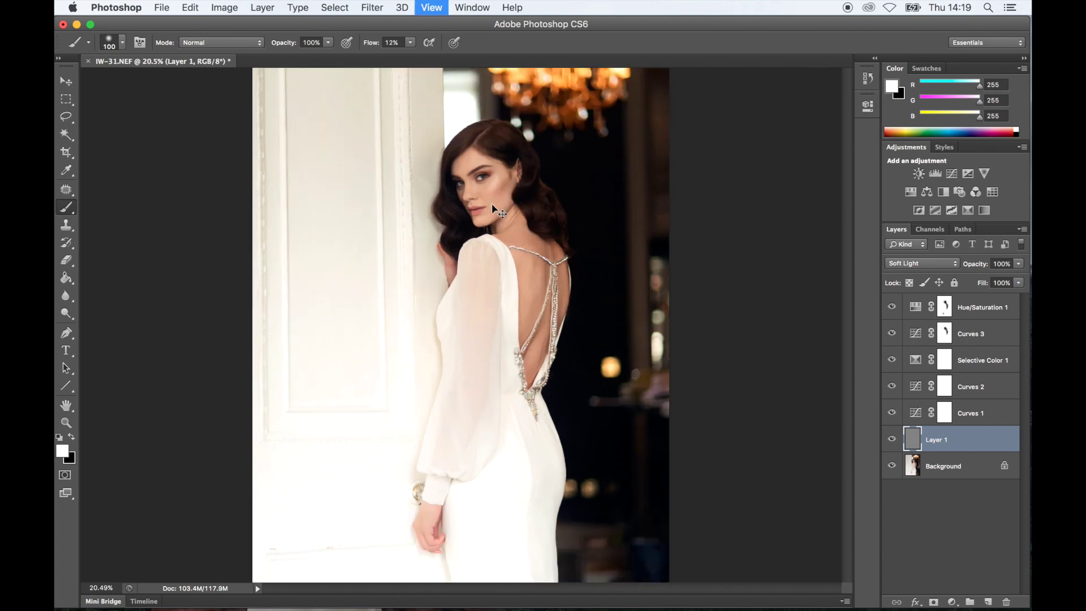
pyautogui.scroll(2, 492, 205)
pyautogui.scroll(3, 492, 204)
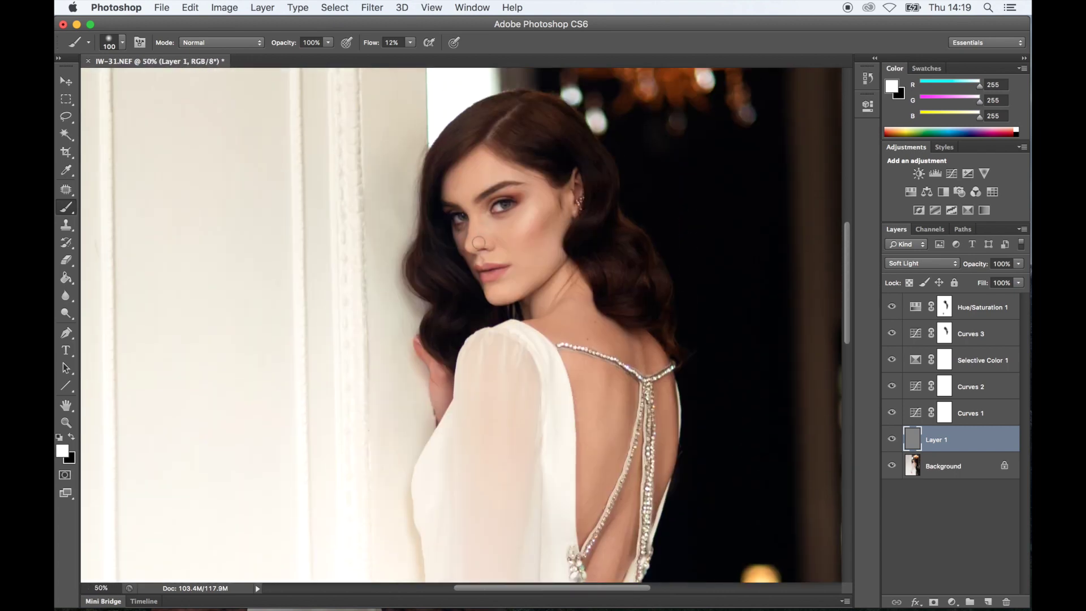
pyautogui.moveTo(371, 44); pyautogui.dragTo(356, 39)
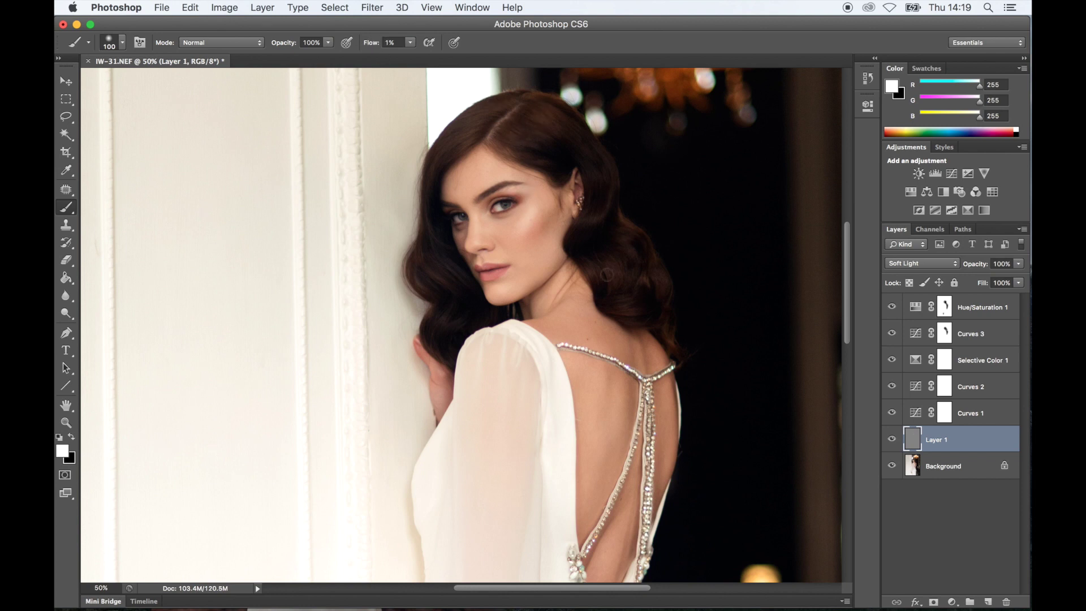
pyautogui.scroll(-15, 514, 426)
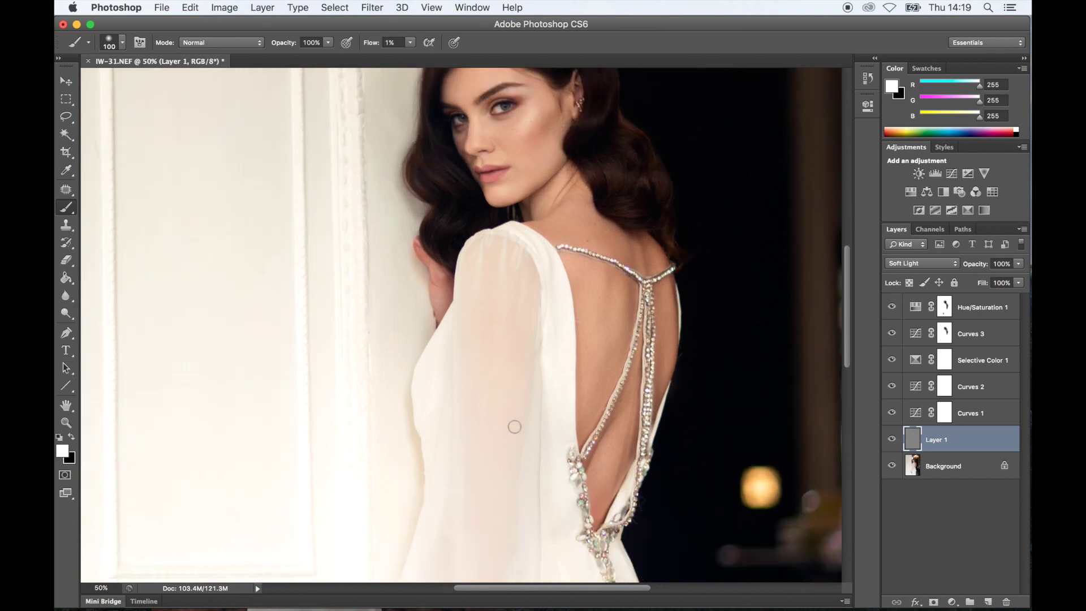
pyautogui.press('super+0')
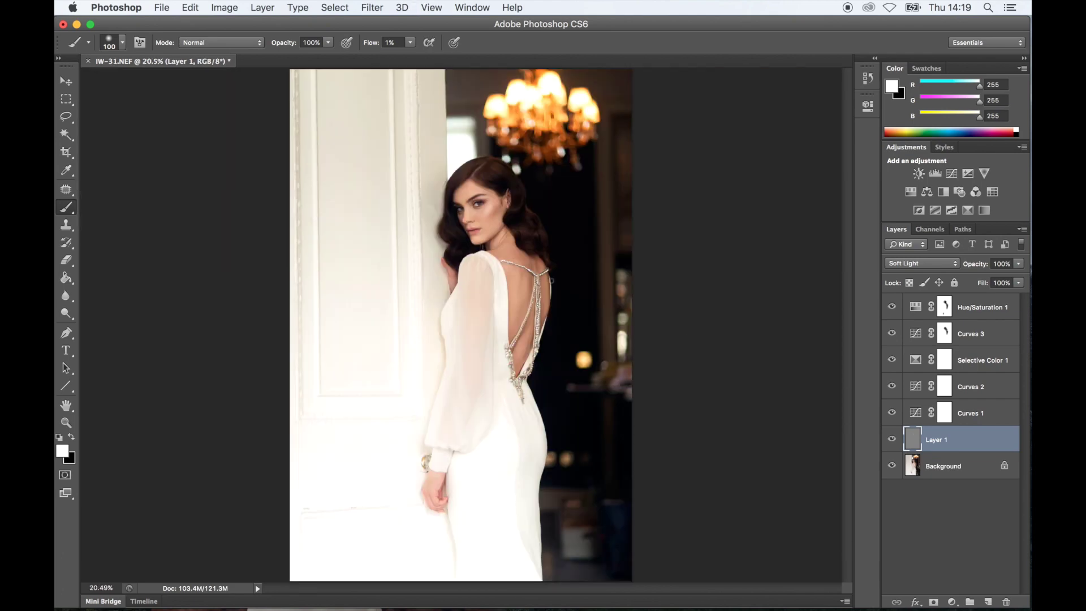
# Apply Smart Sharpen to the Background layer with amount 98%, radius 2.6 px and Gaussian Blur removal.
pyautogui.click(937, 468)
pyautogui.click(364, 7)
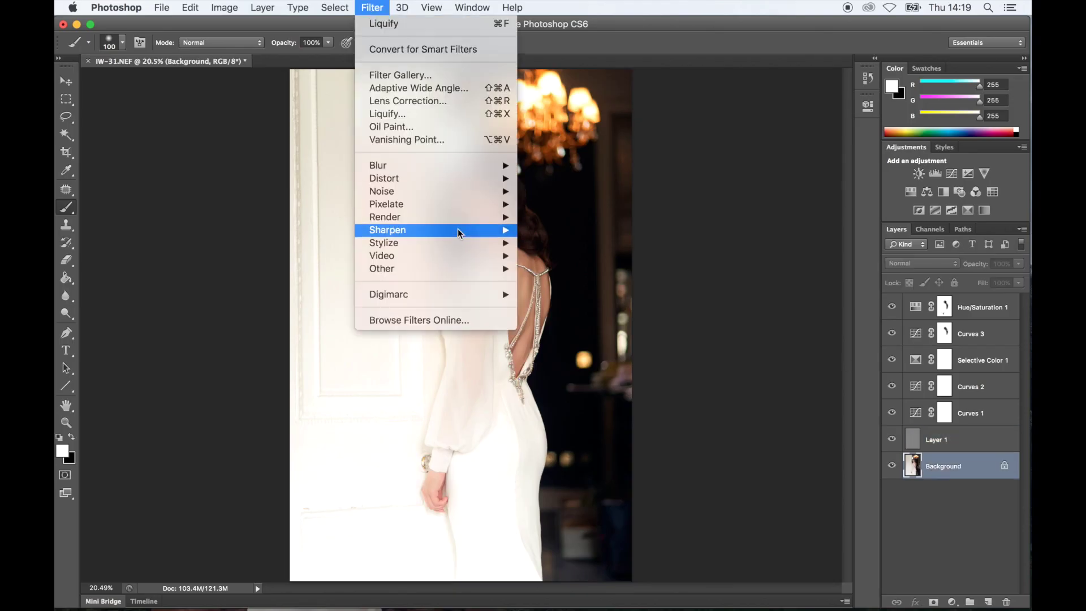
pyautogui.moveTo(459, 231)
pyautogui.click(569, 269)
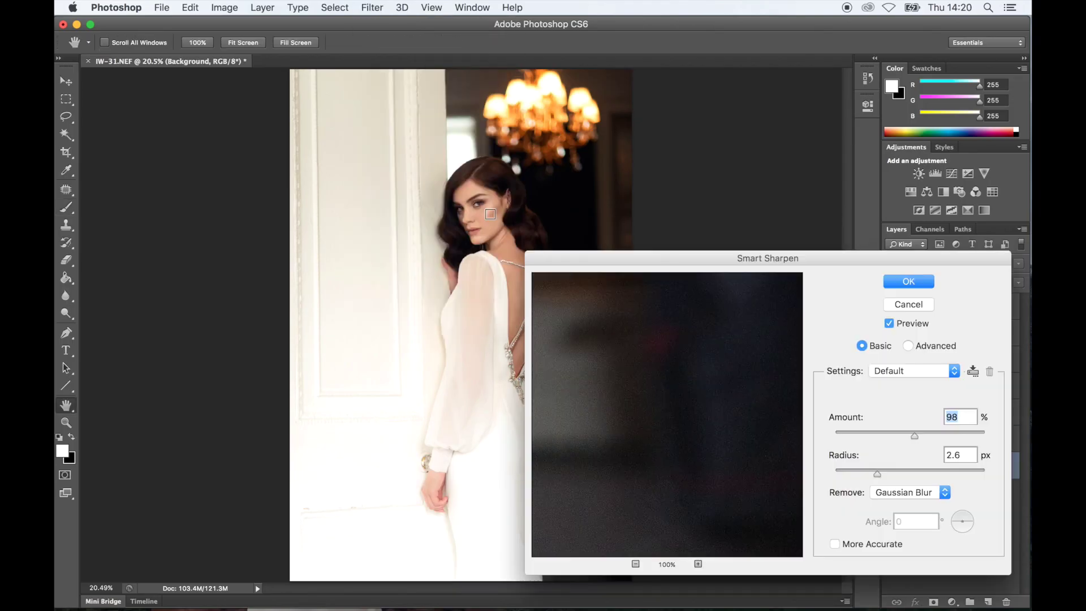
pyautogui.moveTo(728, 438); pyautogui.dragTo(701, 390)
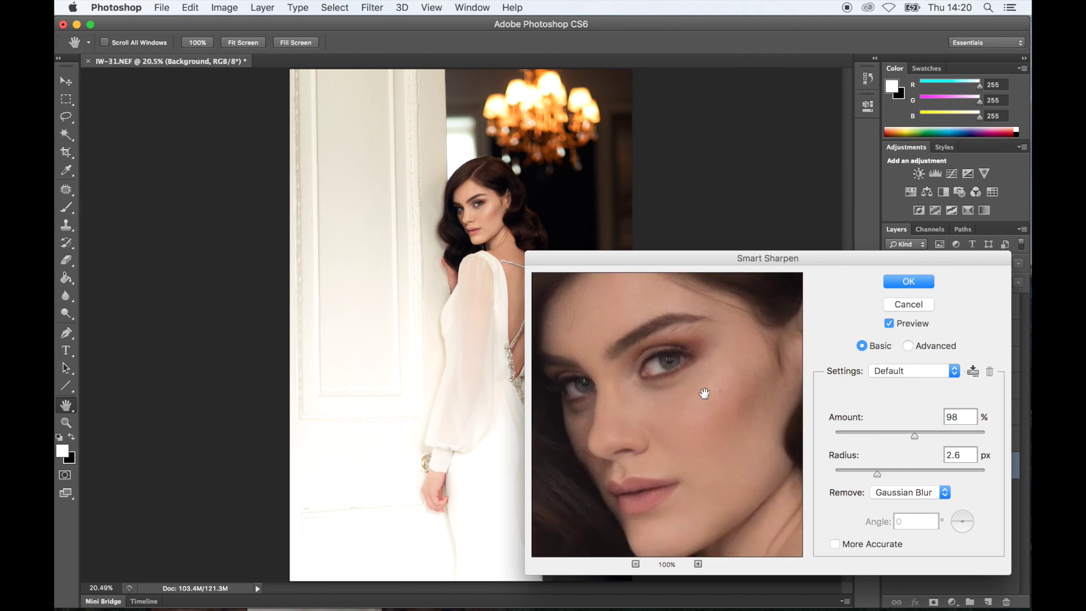
pyautogui.click(895, 281)
pyautogui.press('b')
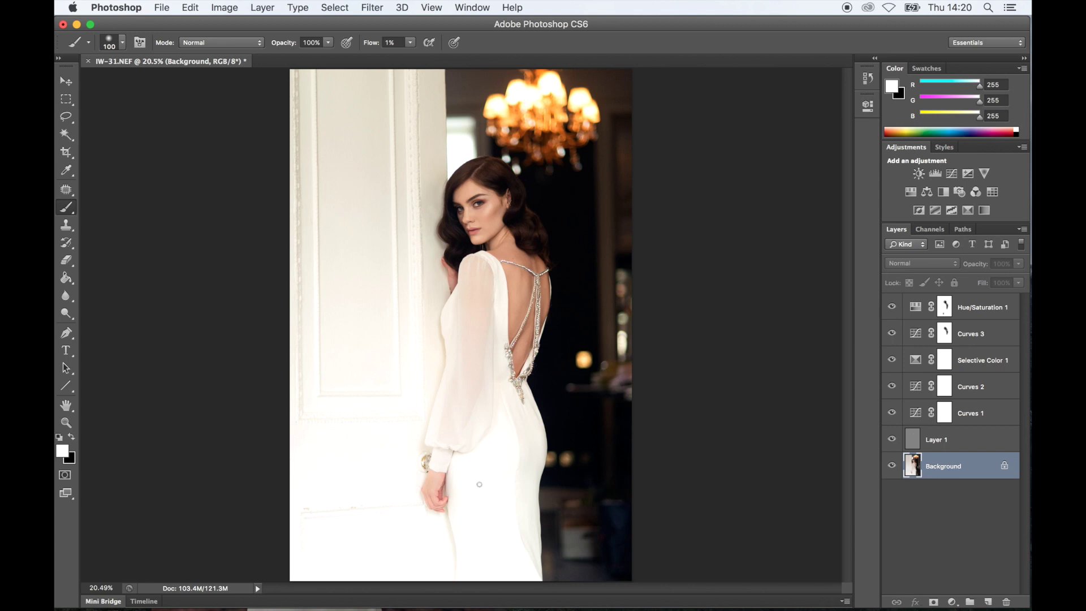
# Push the lower skirt's back edge inward in Liquify with brush size 900, reduce the brush to 400 and apply the result.
pyautogui.click(382, 10)
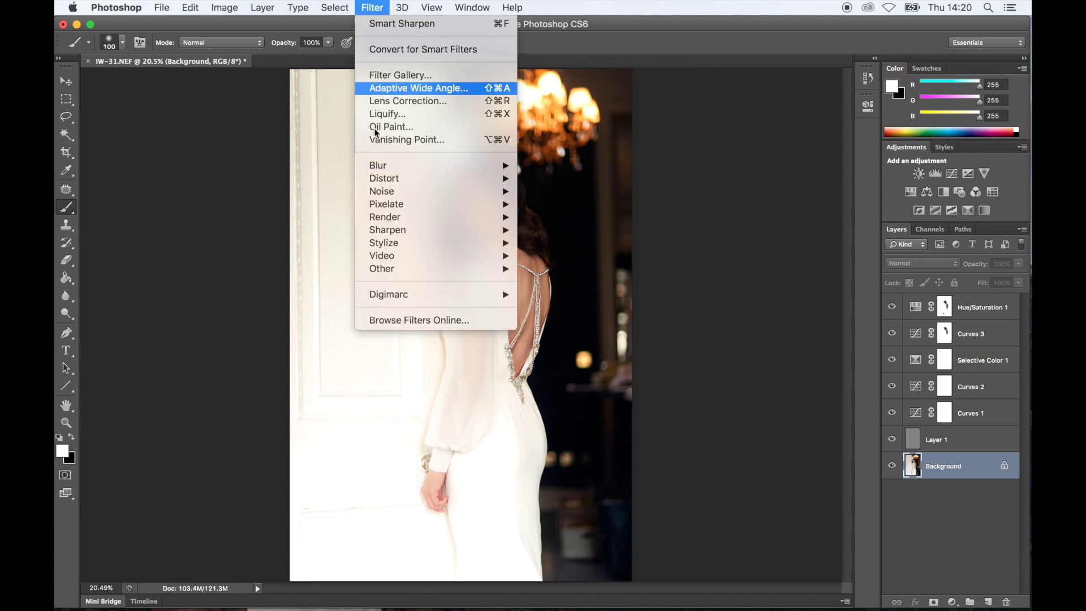
pyautogui.click(389, 114)
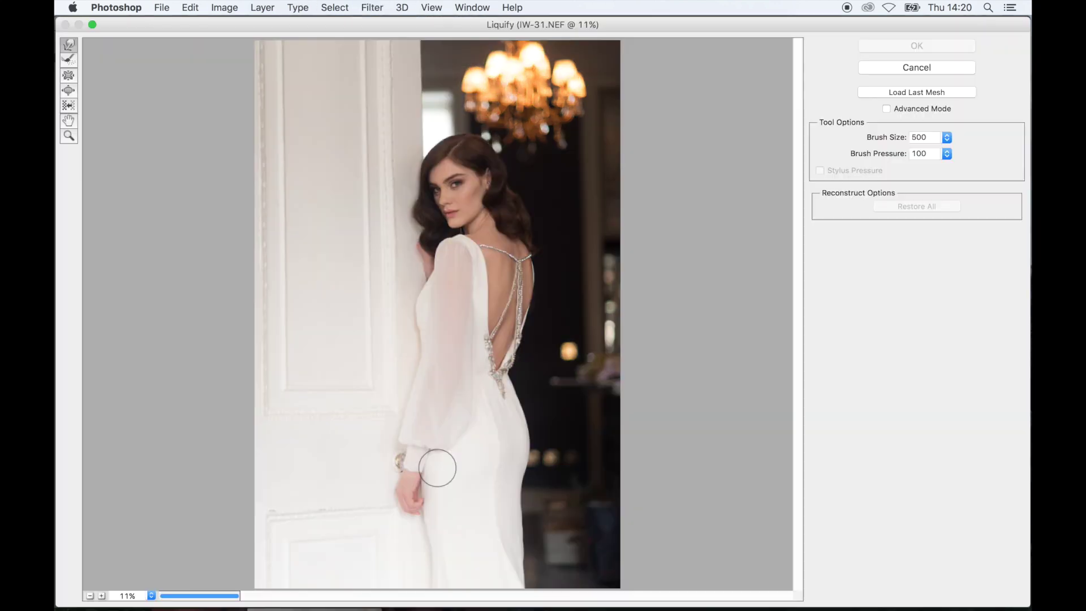
pyautogui.press(']')
pyautogui.press(']')
pyautogui.press(']')
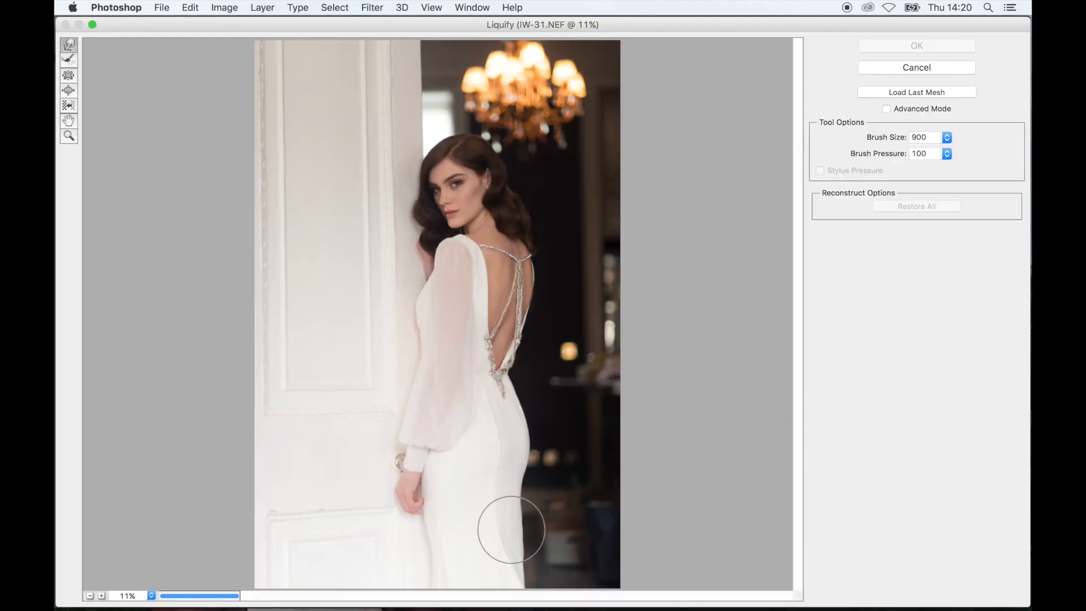
pyautogui.moveTo(519, 536); pyautogui.dragTo(520, 540)
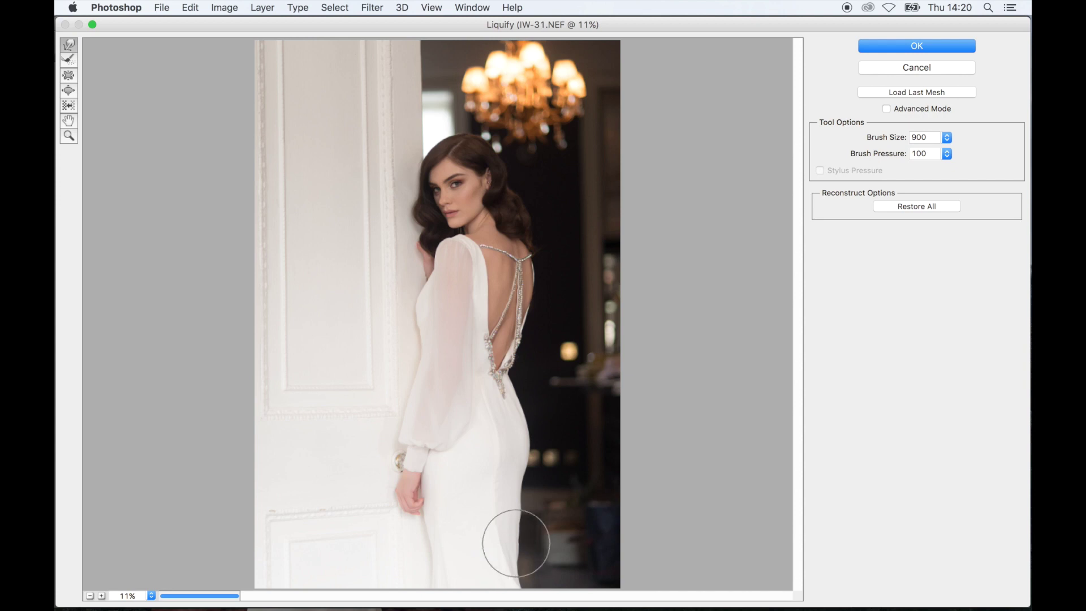
pyautogui.press('[')
pyautogui.press('[')
pyautogui.press('[')
pyautogui.press('[')
pyautogui.press('[')
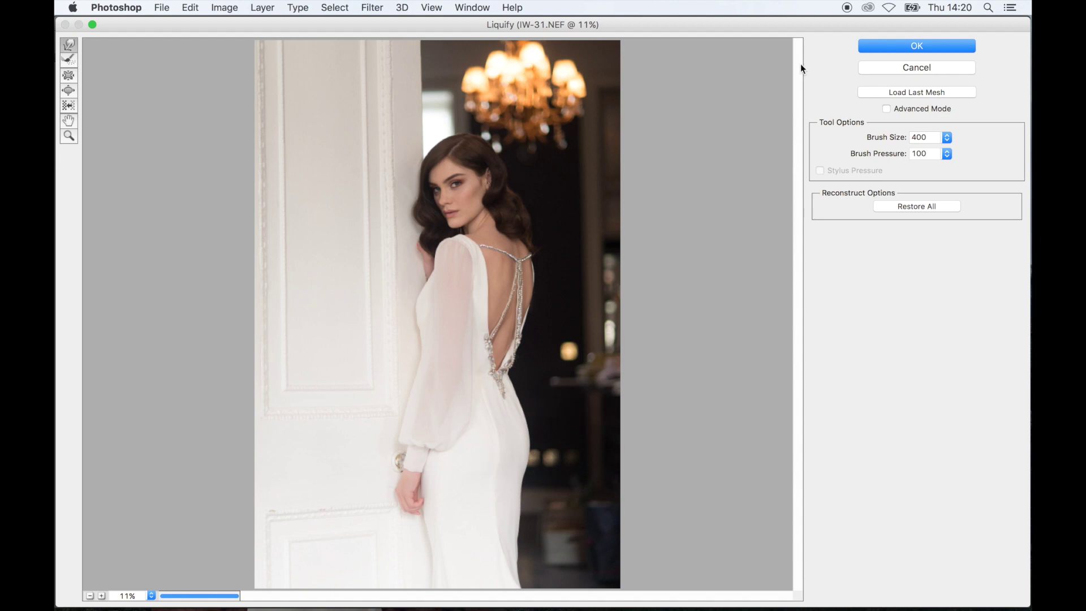
pyautogui.click(886, 45)
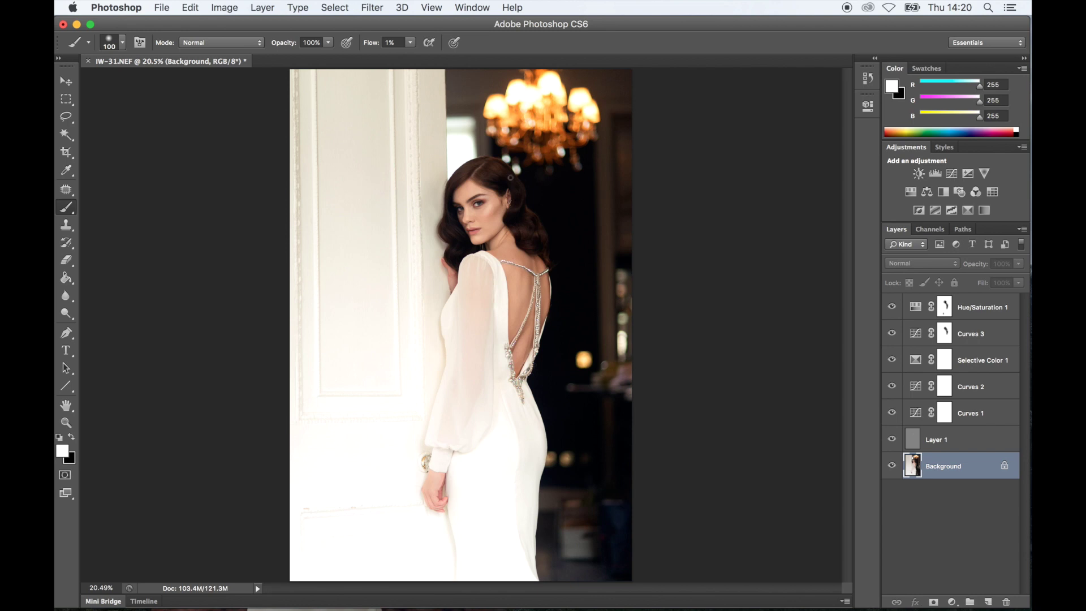
# Save the portrait as IW-31-Edit-3.tif and arrange its floating window side by side with IW-74-Edit-3.tif.
pyautogui.press('super+s')
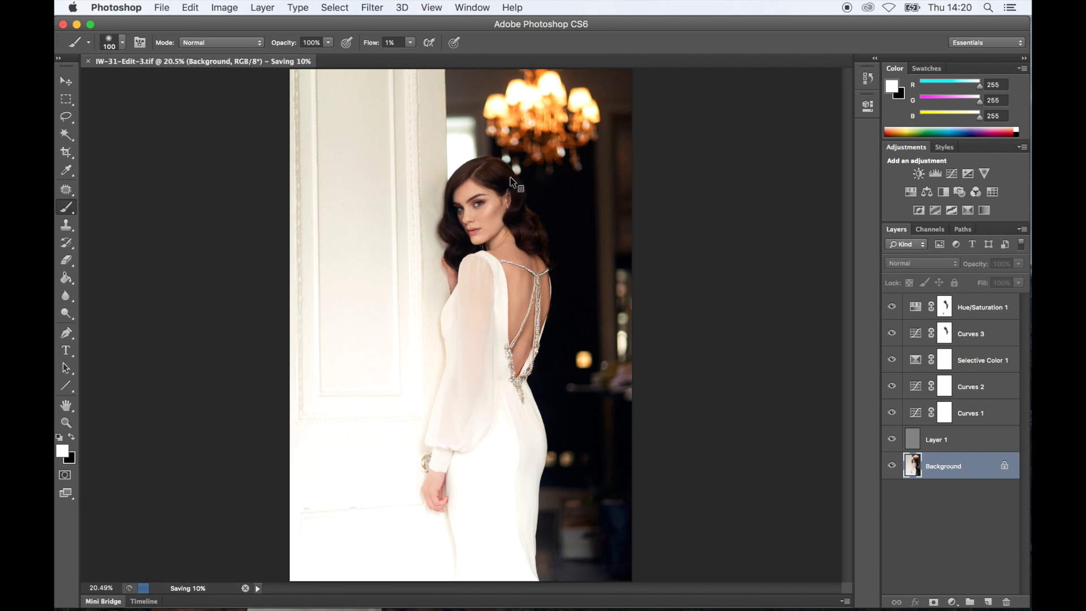
pyautogui.hotkey('ctrl', 'Tab')
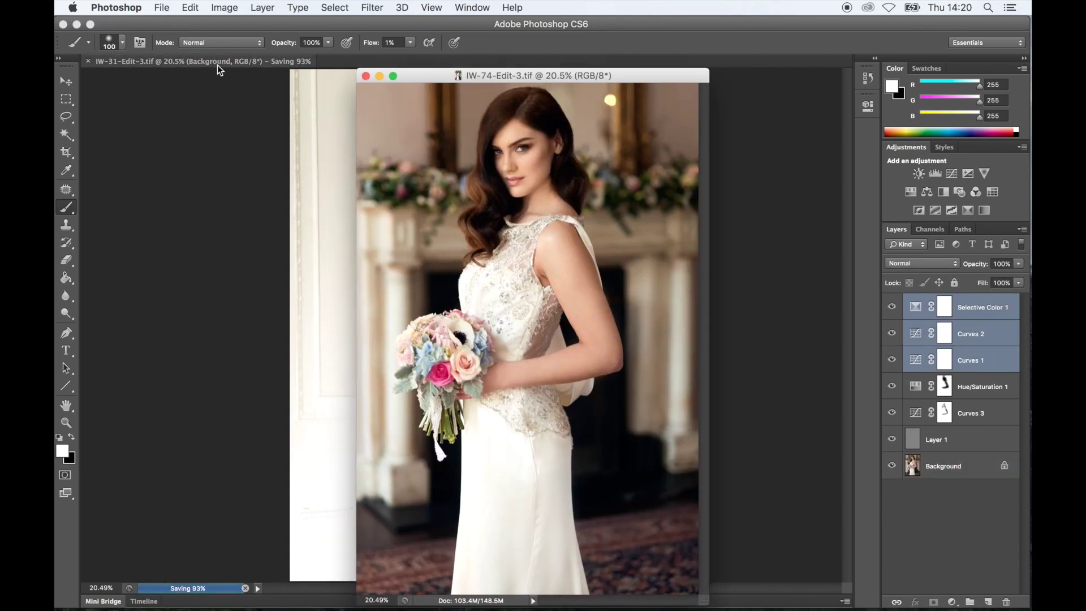
pyautogui.moveTo(217, 66); pyautogui.dragTo(218, 90)
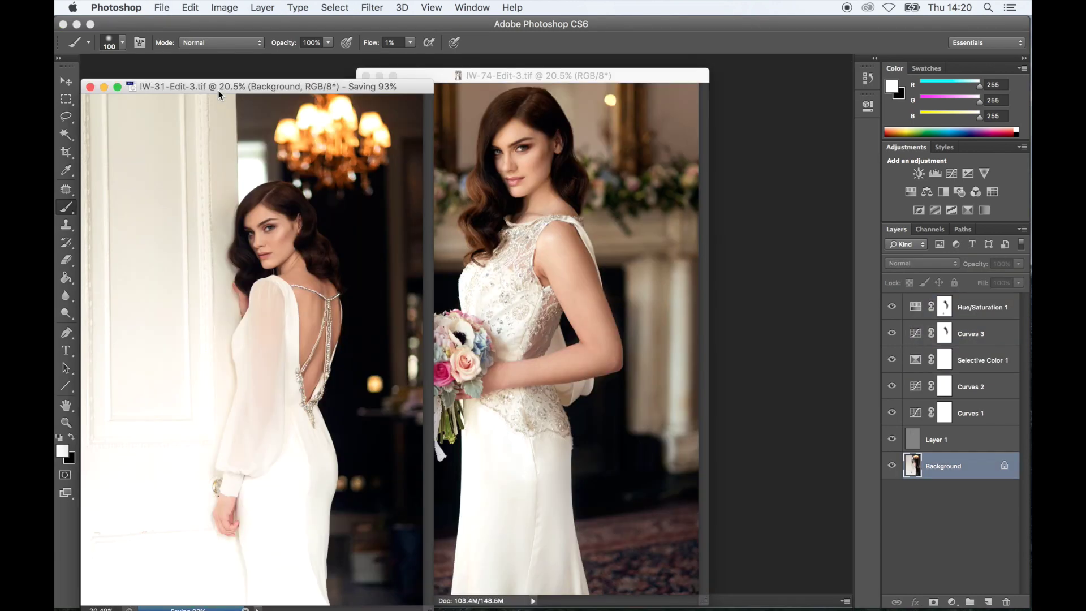
pyautogui.moveTo(508, 75); pyautogui.dragTo(633, 69)
pyautogui.moveTo(273, 84); pyautogui.dragTo(321, 65)
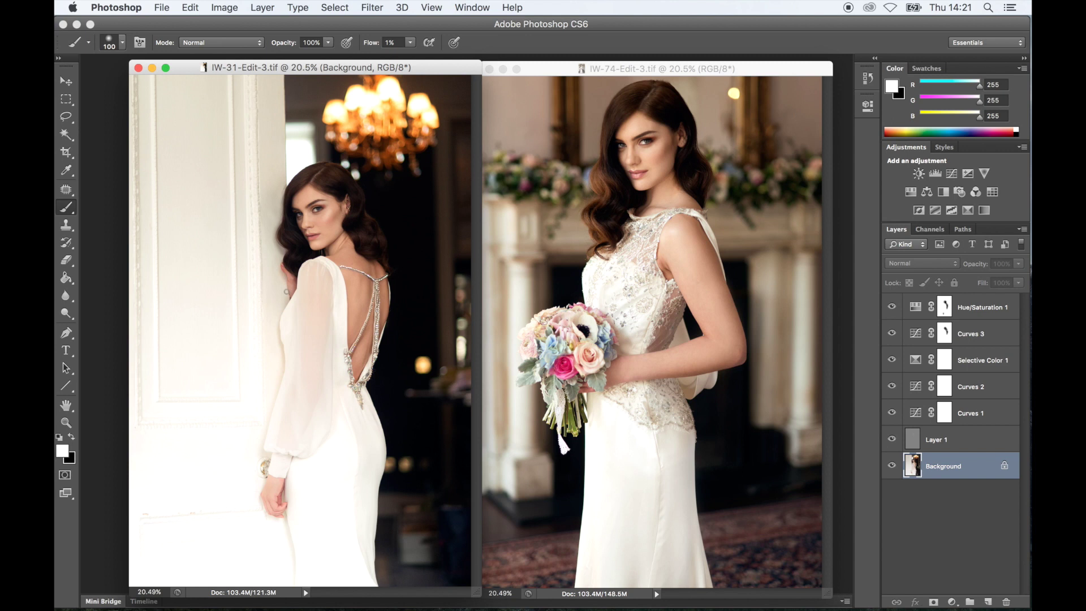
# Group all layers above Background in IW-31-Edit-3.tif, from Hue/Saturation 1 down to Layer 1.
pyautogui.click(961, 307)
pyautogui.keyDown('shift'); pyautogui.click(957, 446); pyautogui.keyUp('shift')
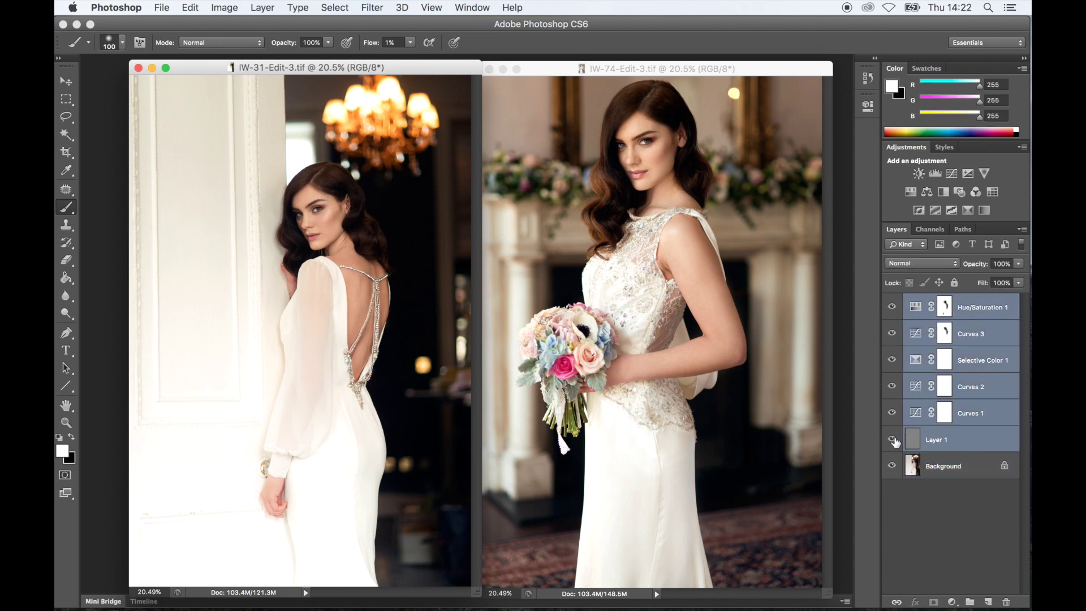
pyautogui.press('super+g')
# Hide and show the adjustment group in IW-31-Edit-3.tif to compare the portrait before and after the edits.
pyautogui.click(892, 303)
pyautogui.click(892, 304)
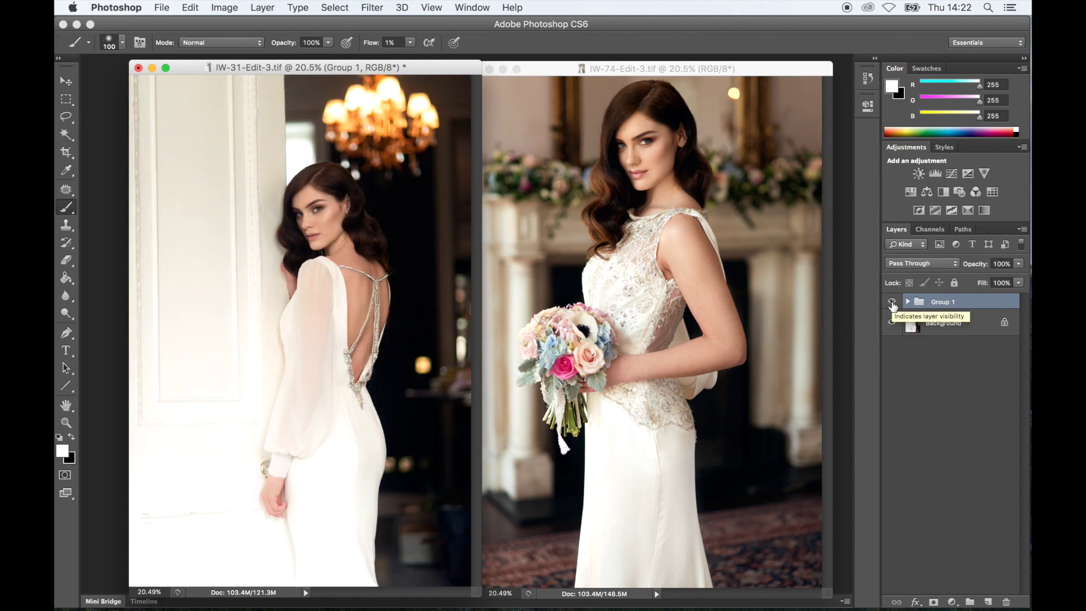
pyautogui.click(892, 303)
pyautogui.click(892, 304)
pyautogui.click(892, 304)
pyautogui.click(892, 304)
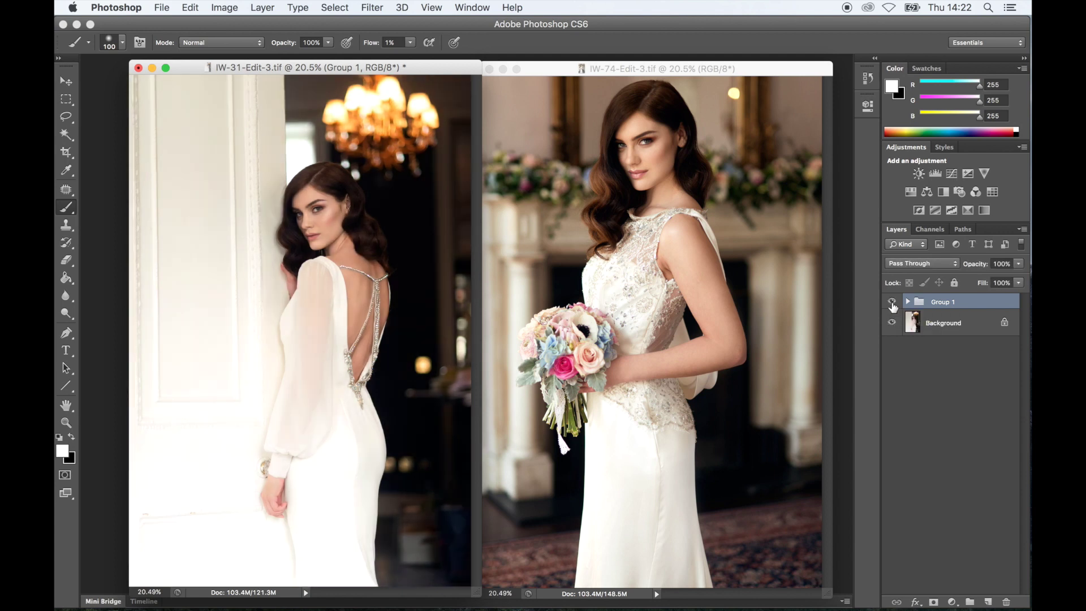
# Group all layers above Background in IW-74-Edit-3.tif, from Selective Color 1 down to Layer 1.
pyautogui.click(656, 258)
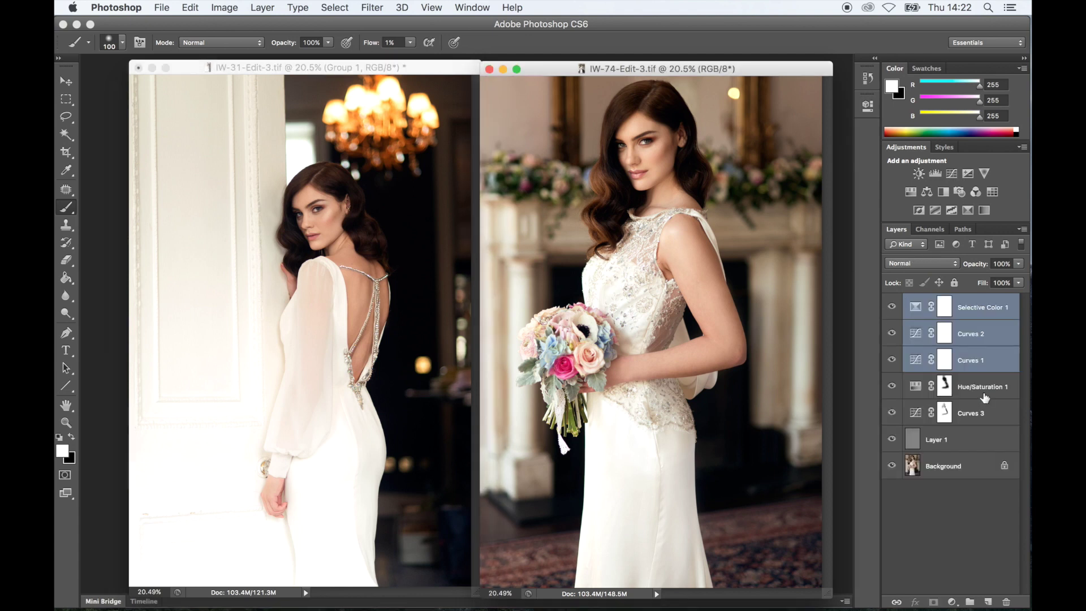
pyautogui.keyDown('shift'); pyautogui.click(970, 432); pyautogui.keyUp('shift')
pyautogui.press('super+g')
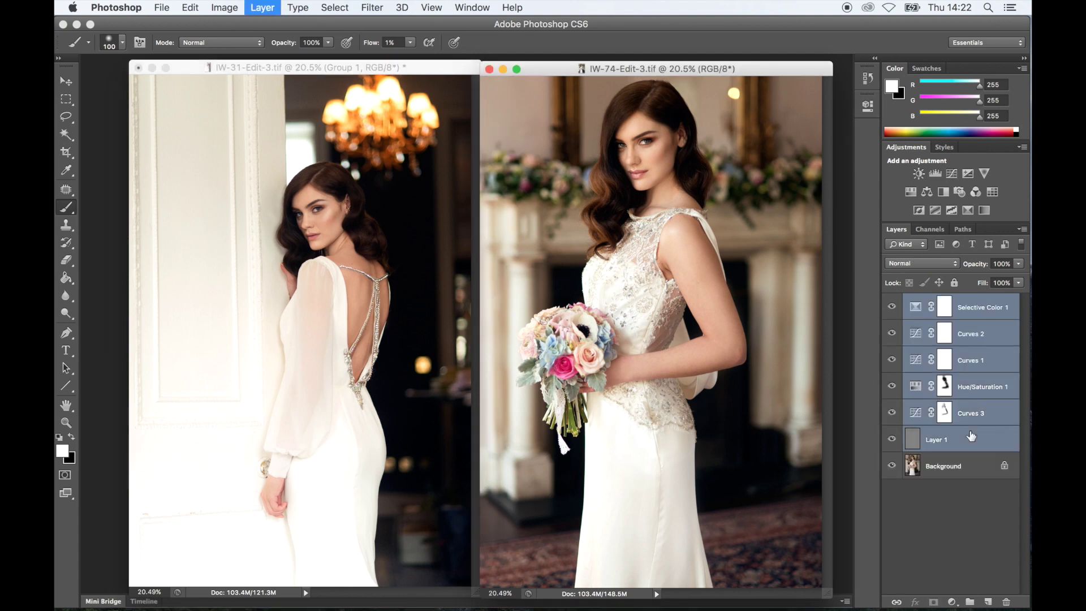
# Hide and show the adjustment group in IW-74-Edit-3.tif to compare the portrait before and after the edits.
pyautogui.click(892, 301)
pyautogui.click(891, 302)
pyautogui.click(892, 302)
pyautogui.click(892, 302)
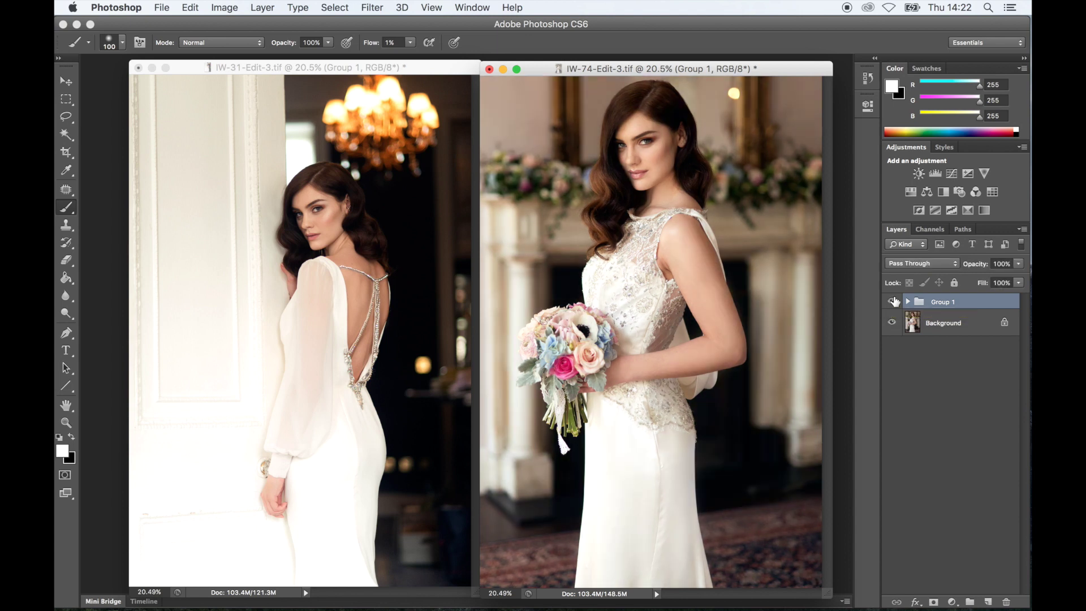